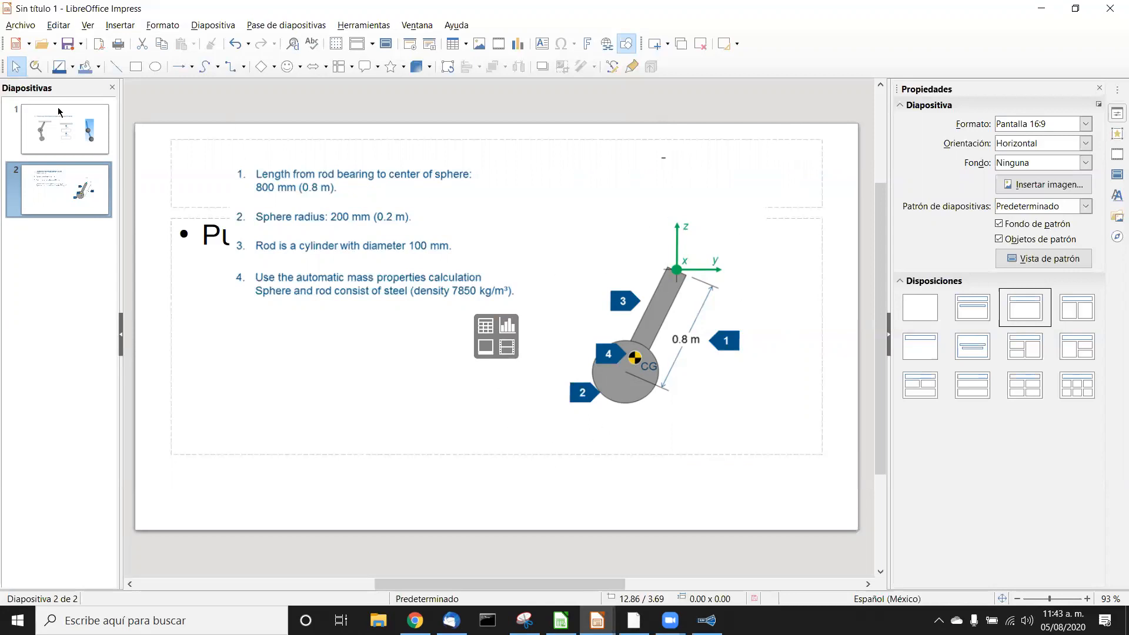
Review the double pendulum sketch on the first Impress slide and return to the box model in Simpack
{"action": "left_click", "coordinate": [32, 142]}
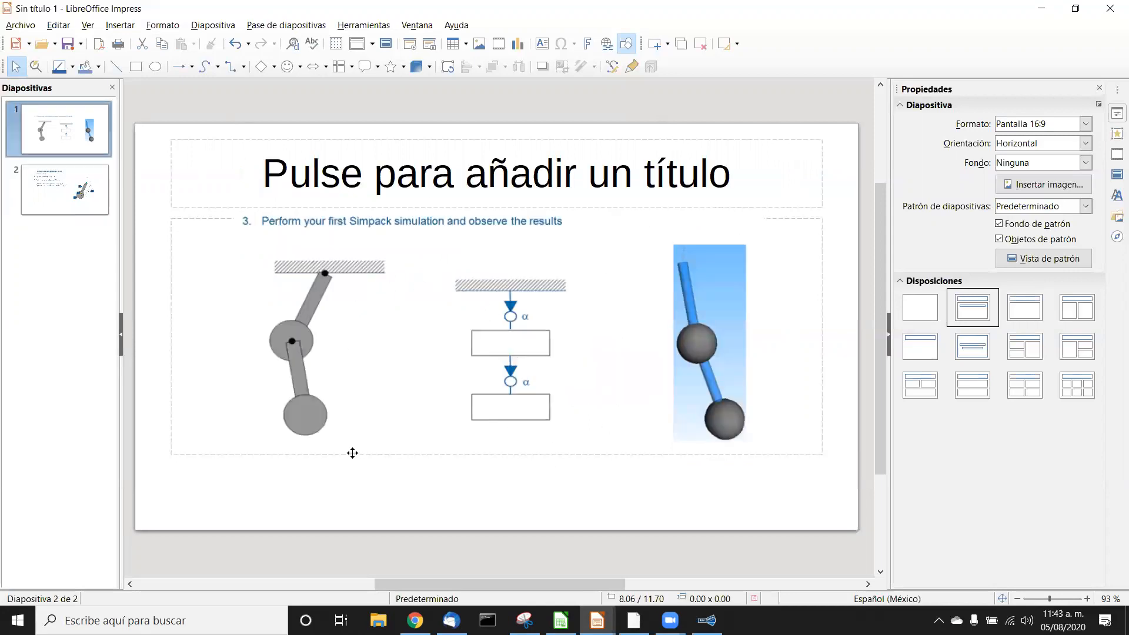
{"action": "left_click", "coordinate": [1039, 10]}
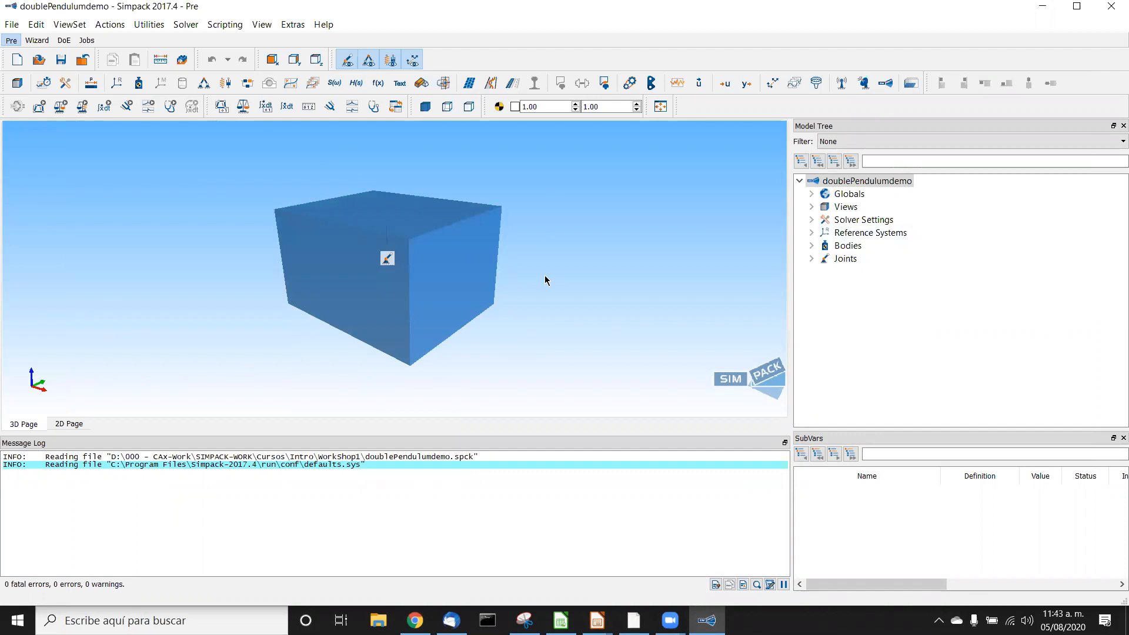
{"action": "mouse_move", "coordinate": [543, 281]}
{"action": "middle_mouse_down"}
{"action": "mouse_move", "coordinate": [536, 327]}
{"action": "mouse_move", "coordinate": [529, 272]}
{"action": "mouse_move", "coordinate": [532, 297]}
{"action": "middle_mouse_up"}
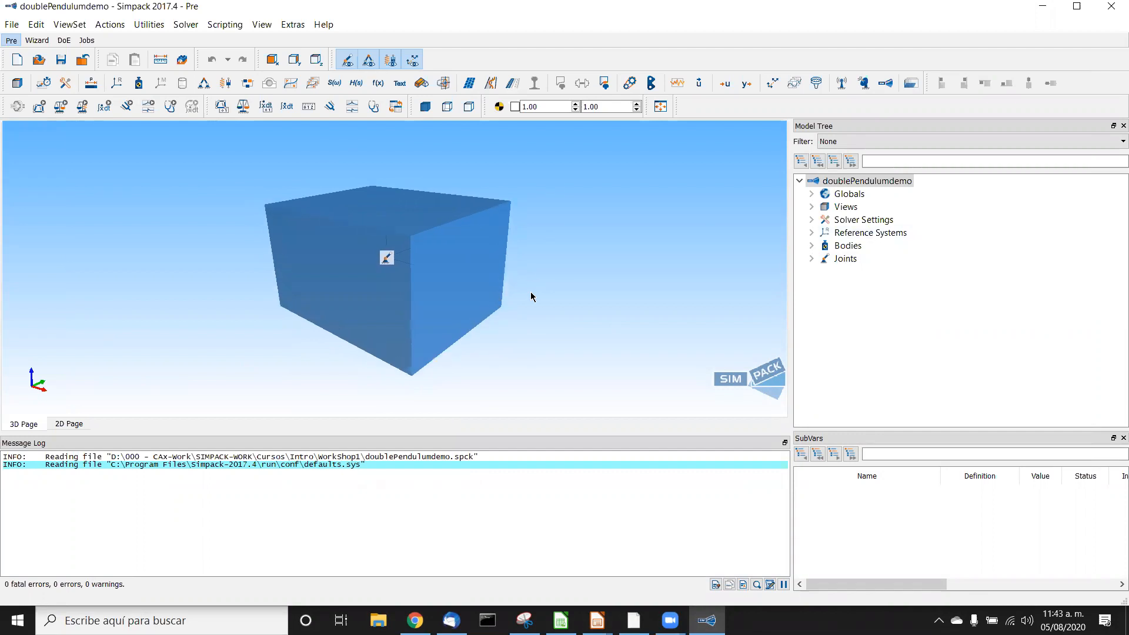
{"action": "mouse_move", "coordinate": [535, 295]}
{"action": "left_mouse_down"}
{"action": "mouse_move", "coordinate": [572, 277]}
{"action": "mouse_move", "coordinate": [529, 275]}
{"action": "left_mouse_up"}
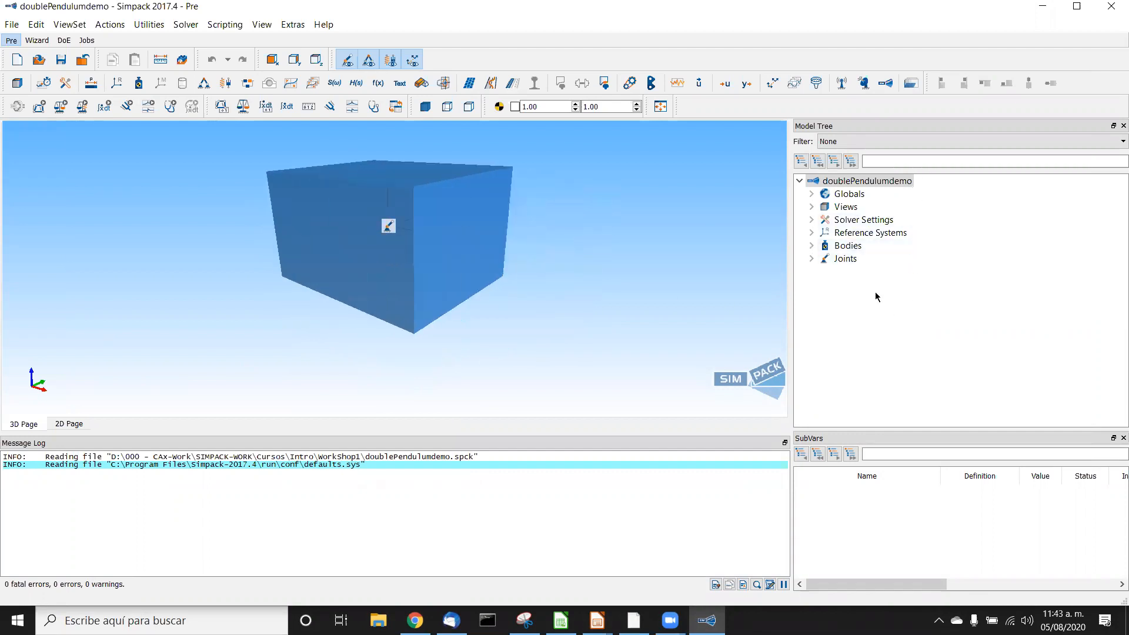
Check the gravity vector under the model's Globals and accept it without changes
{"action": "left_click", "coordinate": [812, 195]}
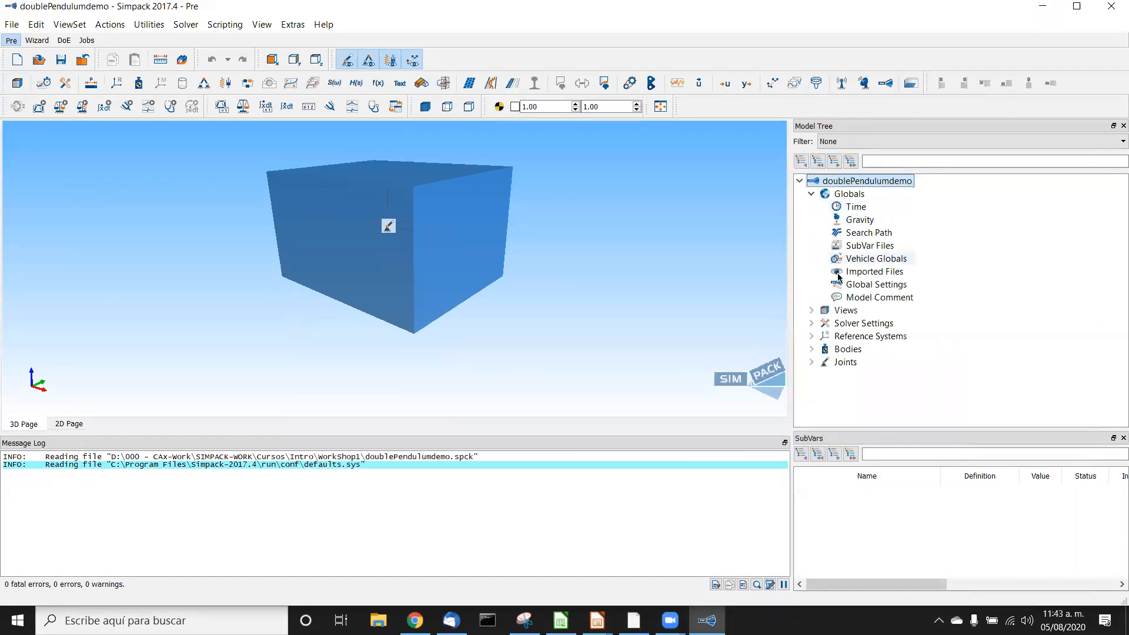
{"action": "double_click", "coordinate": [878, 221]}
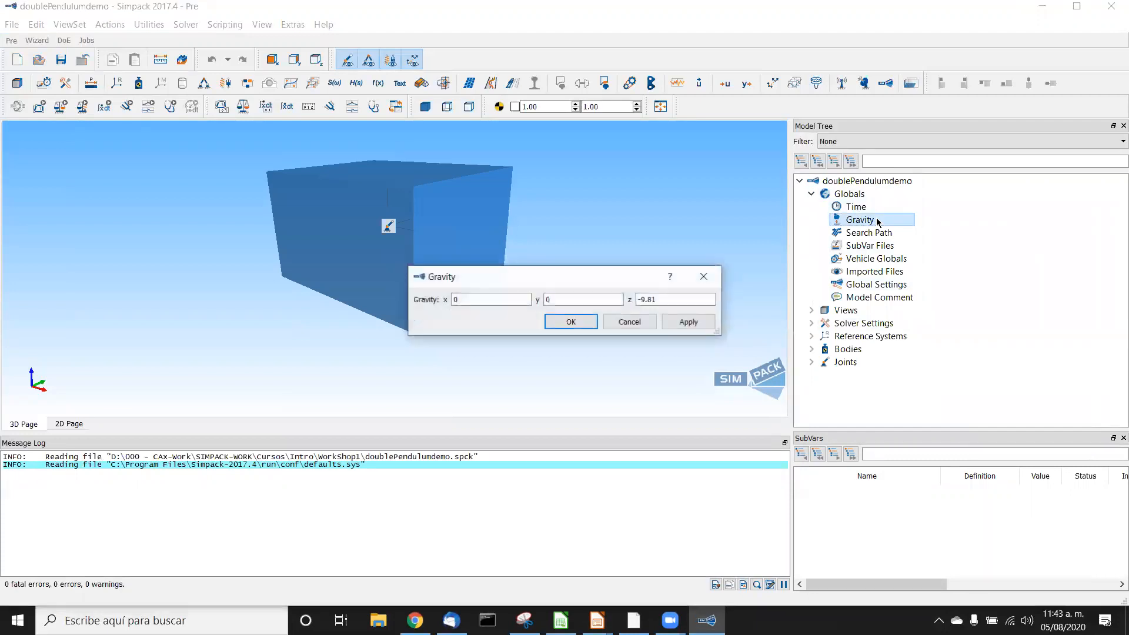
{"action": "left_click", "coordinate": [677, 299]}
{"action": "left_click_drag", "start_coordinate": [640, 295], "coordinate": [628, 296]}
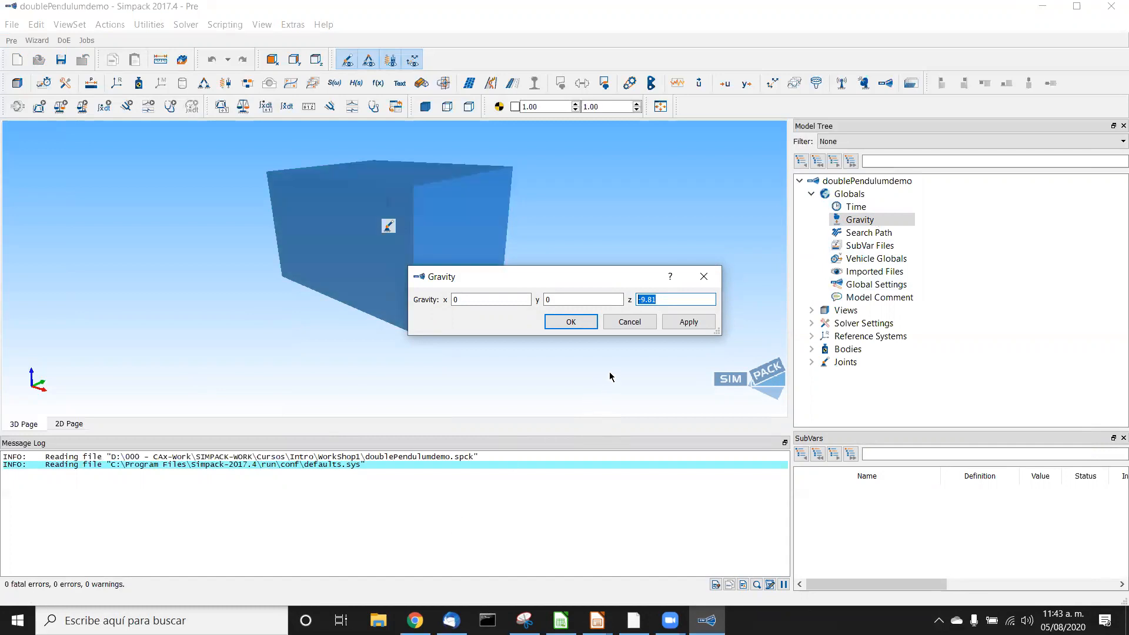
{"action": "left_click", "coordinate": [575, 322]}
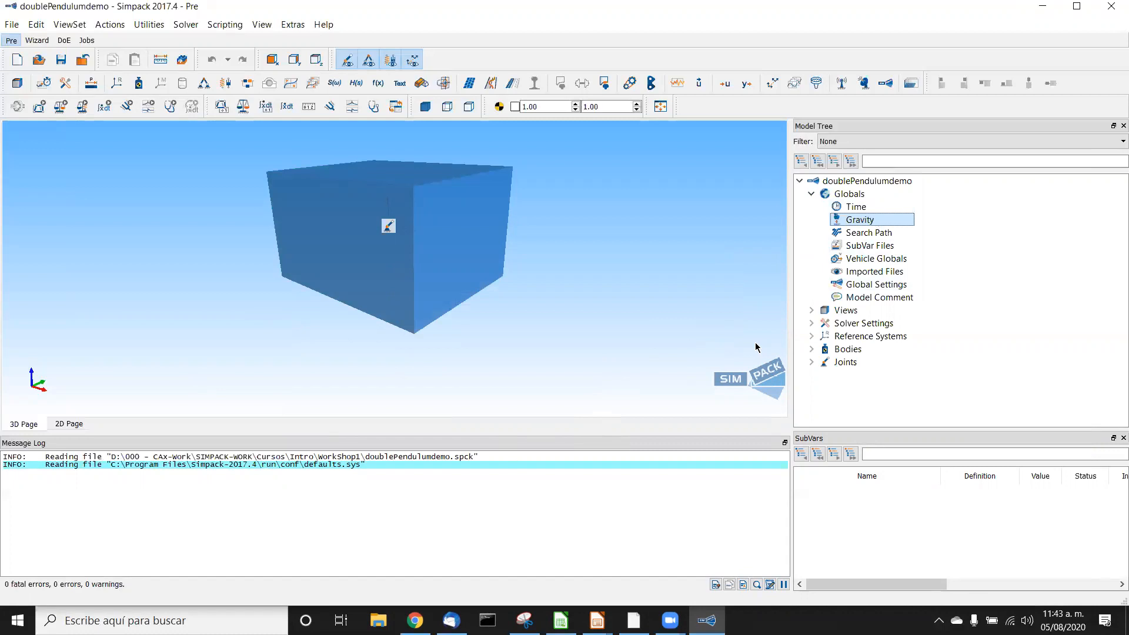
{"action": "left_click", "coordinate": [812, 193]}
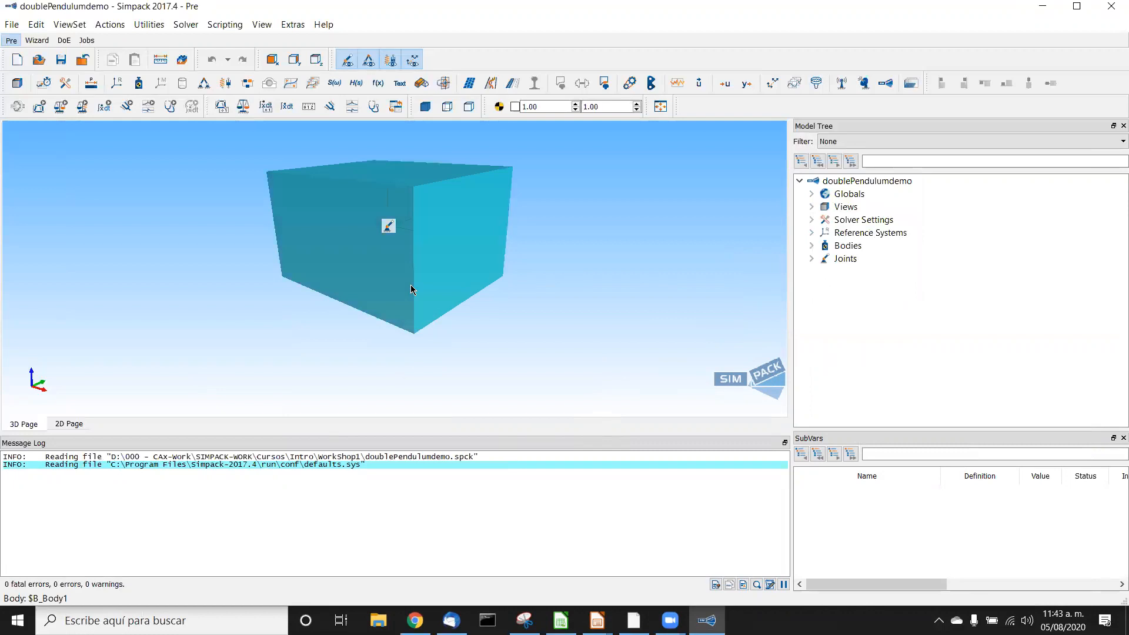
Open the properties of the body's joint and examine the General: Free Motion joint types
{"action": "left_click", "coordinate": [388, 228]}
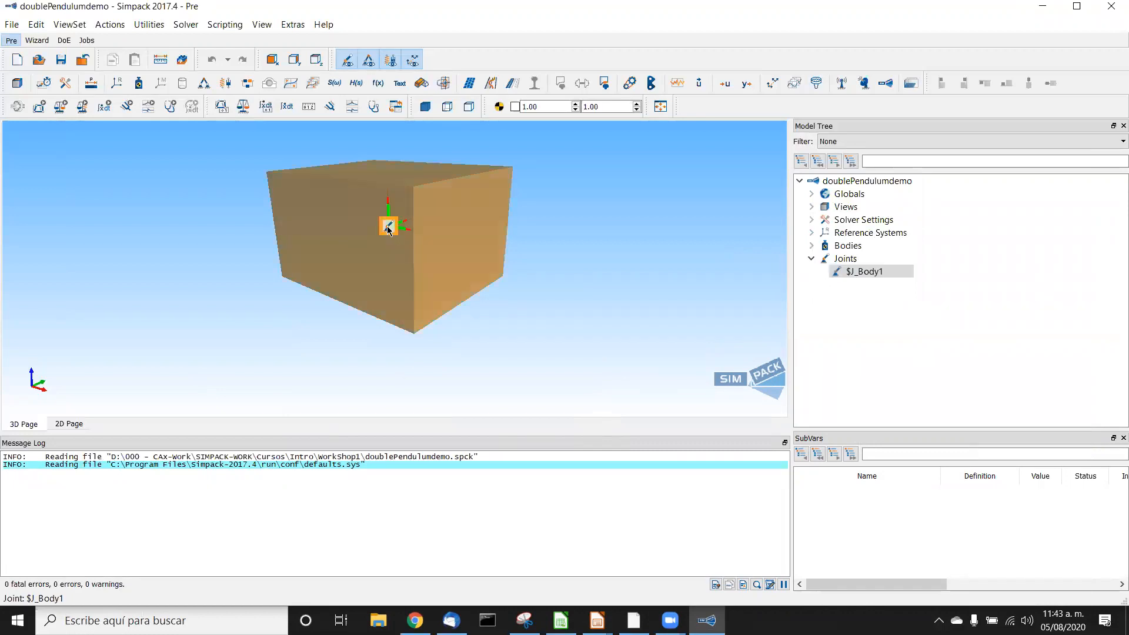
{"action": "double_click", "coordinate": [867, 271]}
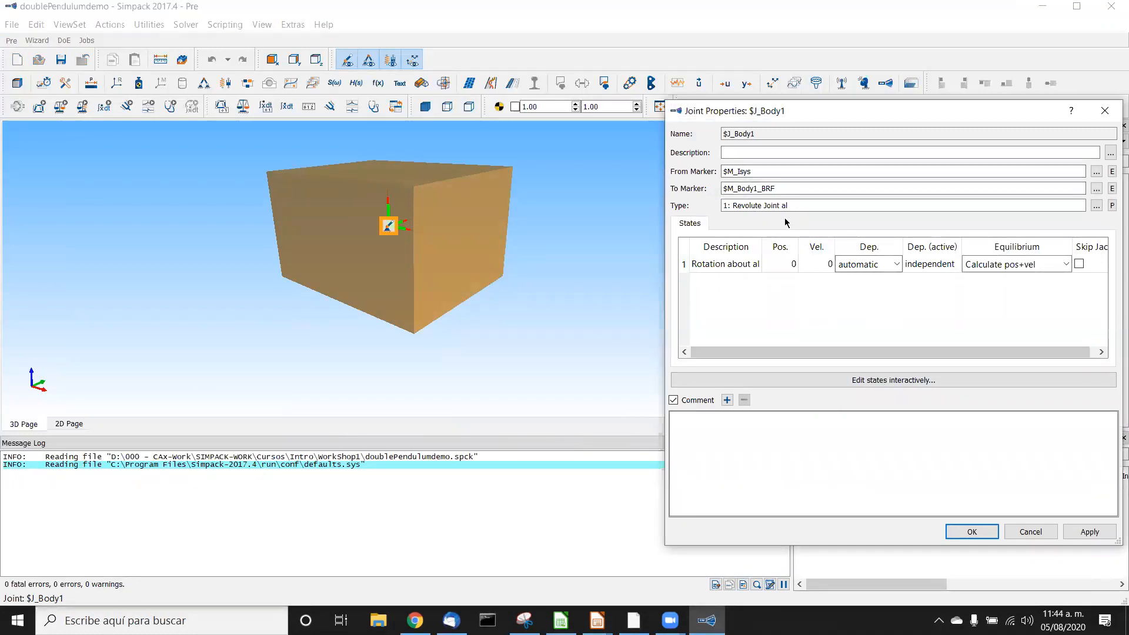
{"action": "left_click", "coordinate": [1097, 206]}
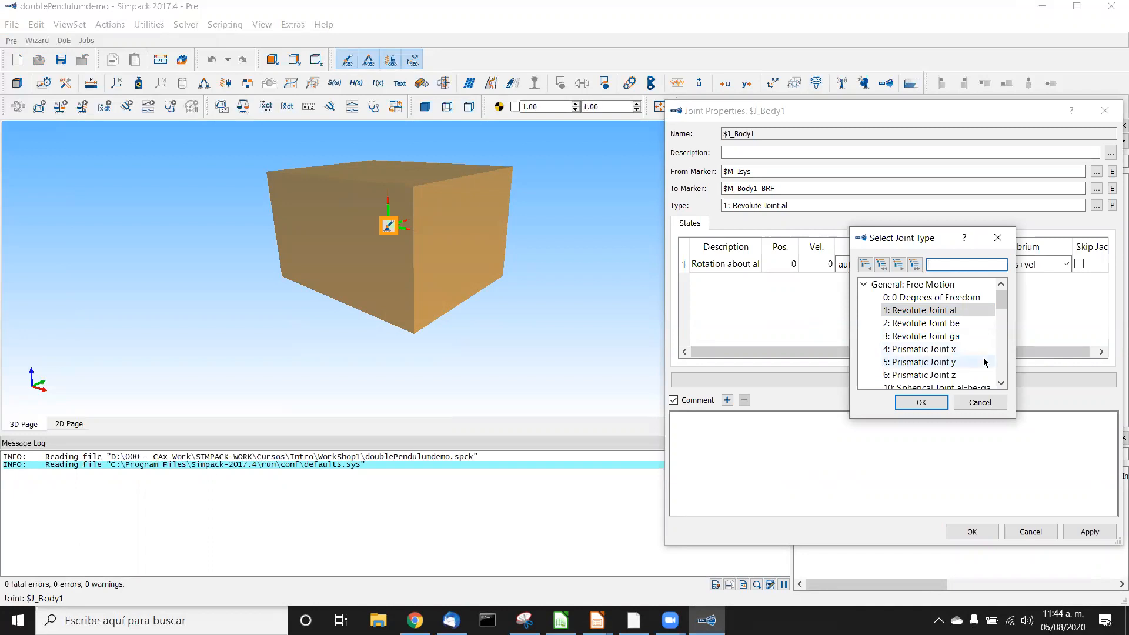
{"action": "left_click", "coordinate": [1002, 383]}
{"action": "double_click", "coordinate": [1001, 383]}
{"action": "double_click", "coordinate": [1001, 383]}
{"action": "left_click", "coordinate": [1002, 383]}
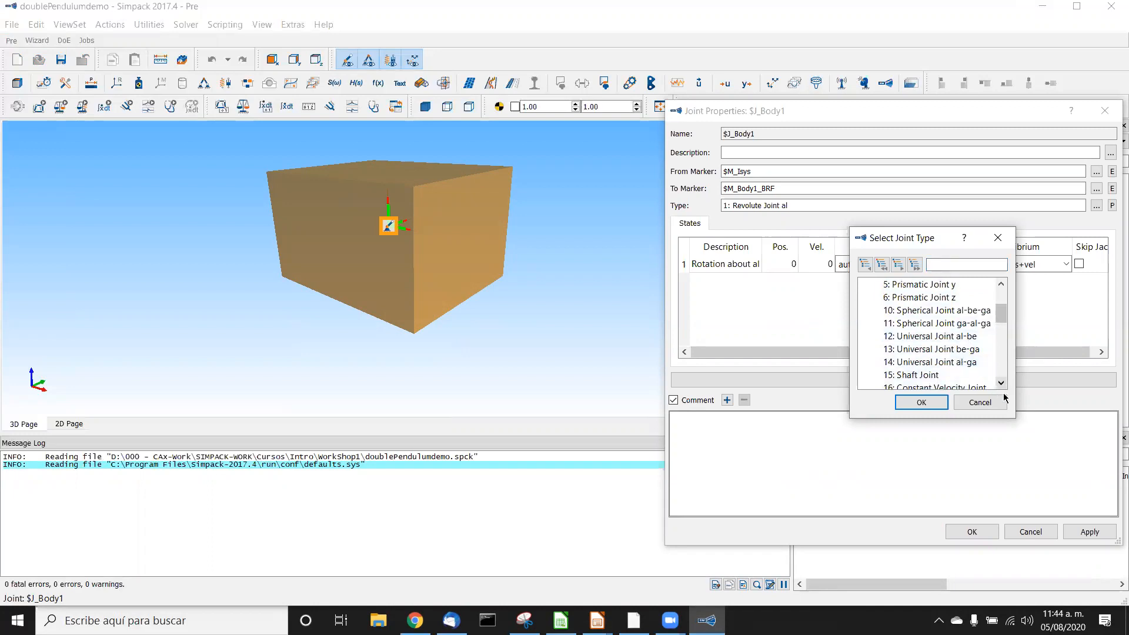
{"action": "left_click", "coordinate": [1001, 383]}
{"action": "left_click", "coordinate": [1001, 383]}
{"action": "double_click", "coordinate": [1001, 384]}
{"action": "left_click", "coordinate": [1001, 383]}
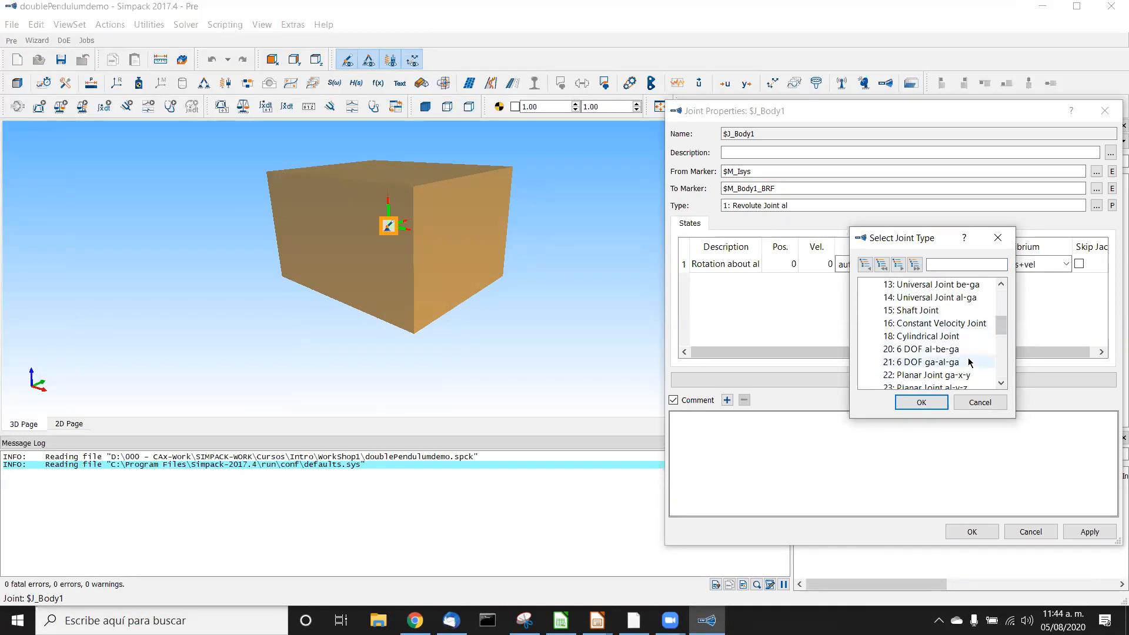
{"action": "double_click", "coordinate": [1001, 383]}
{"action": "double_click", "coordinate": [1001, 383]}
{"action": "left_click", "coordinate": [1001, 383]}
{"action": "double_click", "coordinate": [1001, 383]}
{"action": "double_click", "coordinate": [1001, 383]}
{"action": "double_click", "coordinate": [1001, 383]}
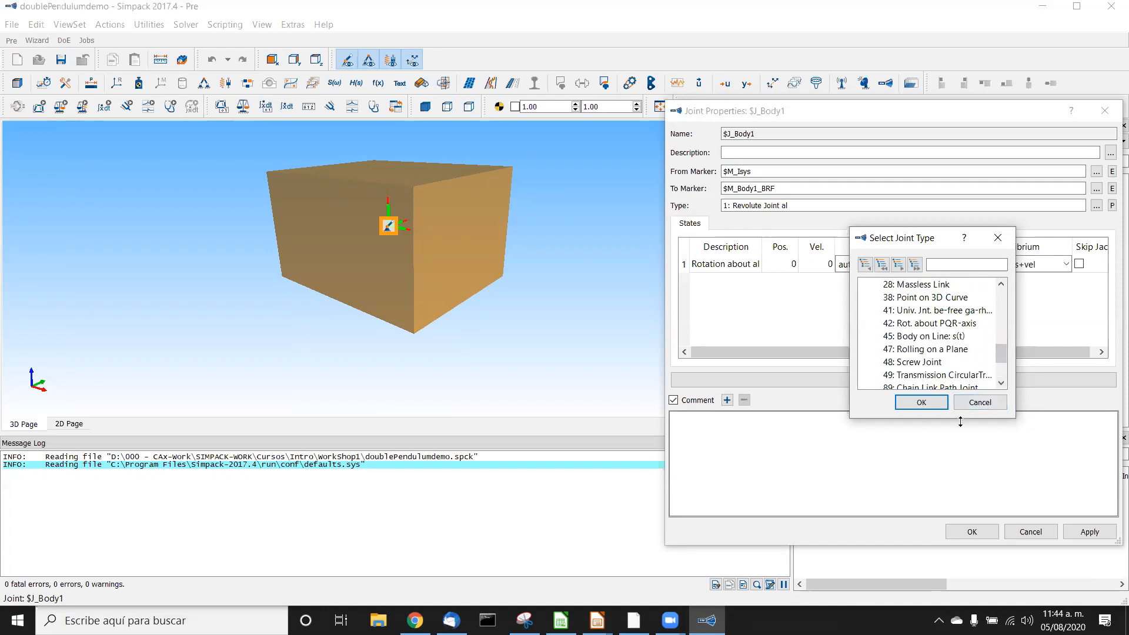
{"action": "left_click_drag", "start_coordinate": [960, 421], "coordinate": [960, 581]}
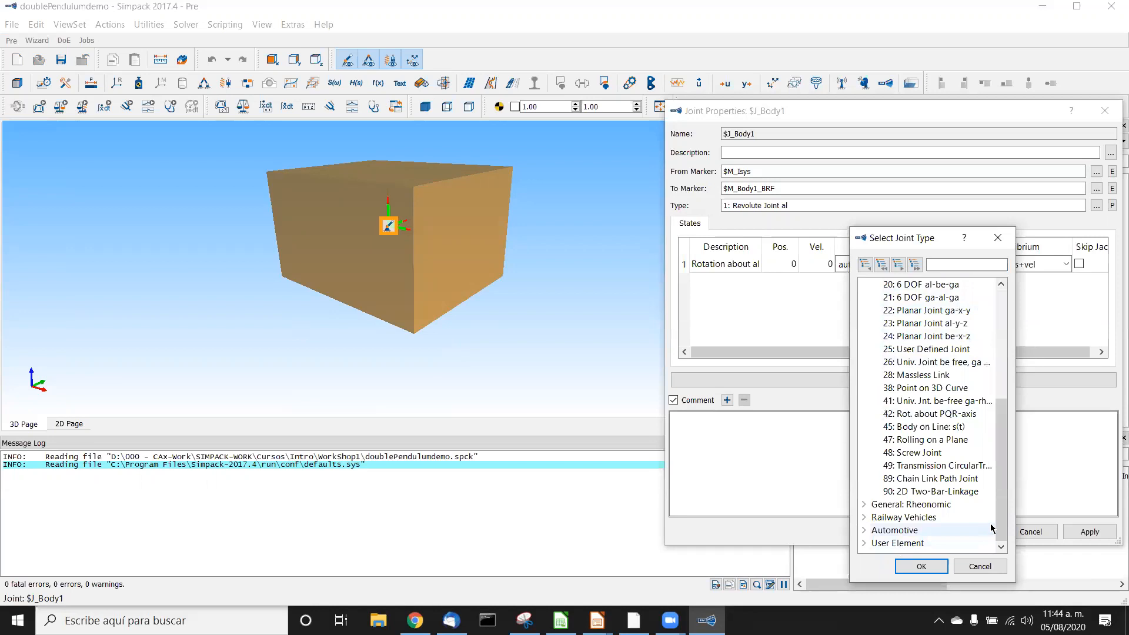
{"action": "left_click_drag", "start_coordinate": [1000, 516], "coordinate": [999, 385]}
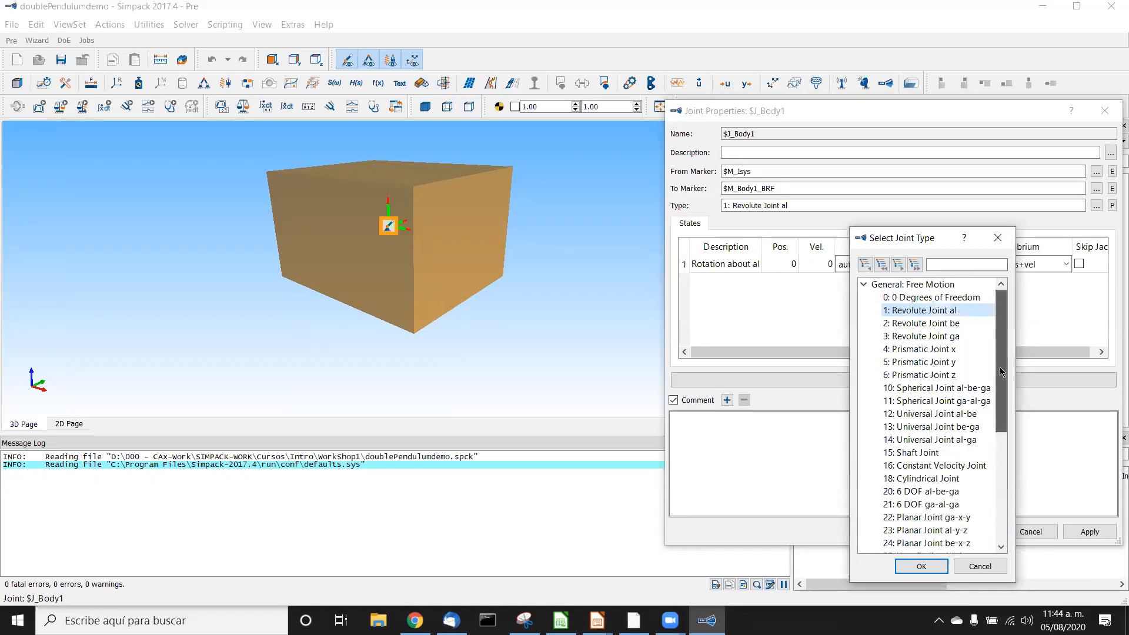
Examine the Rheonomic, Railway Vehicles, Automotive and User Element joint types, and leave the joint's properties without changes
{"action": "left_click", "coordinate": [864, 285]}
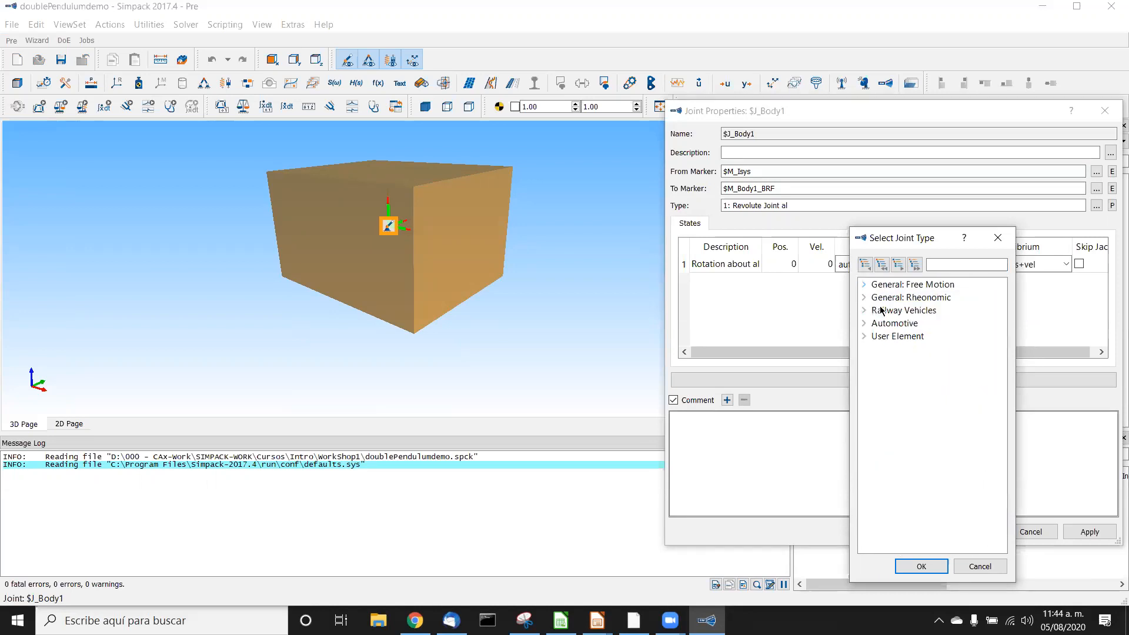
{"action": "left_click", "coordinate": [864, 298]}
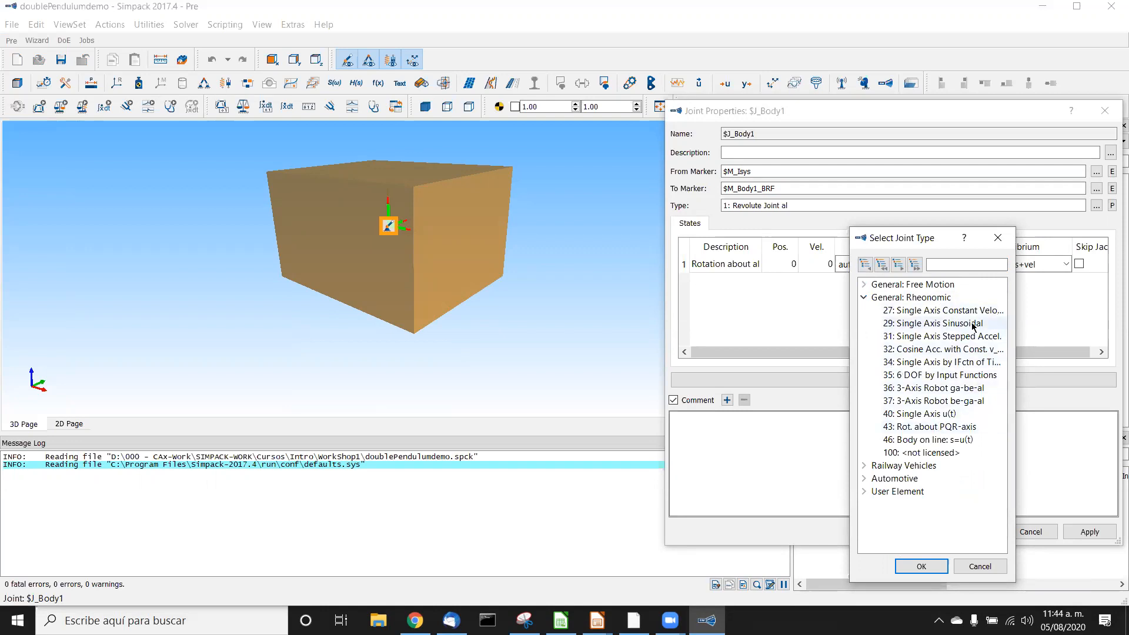
{"action": "left_click", "coordinate": [863, 298]}
{"action": "left_click", "coordinate": [864, 310]}
{"action": "left_click", "coordinate": [864, 311]}
{"action": "left_click", "coordinate": [864, 323]}
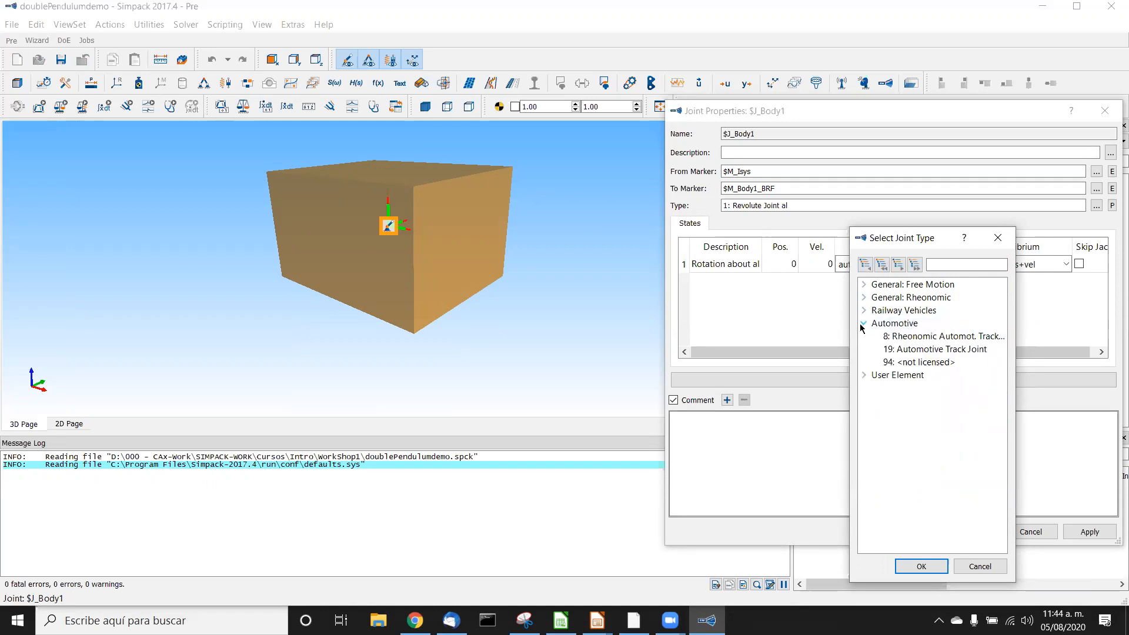
{"action": "left_click", "coordinate": [864, 375]}
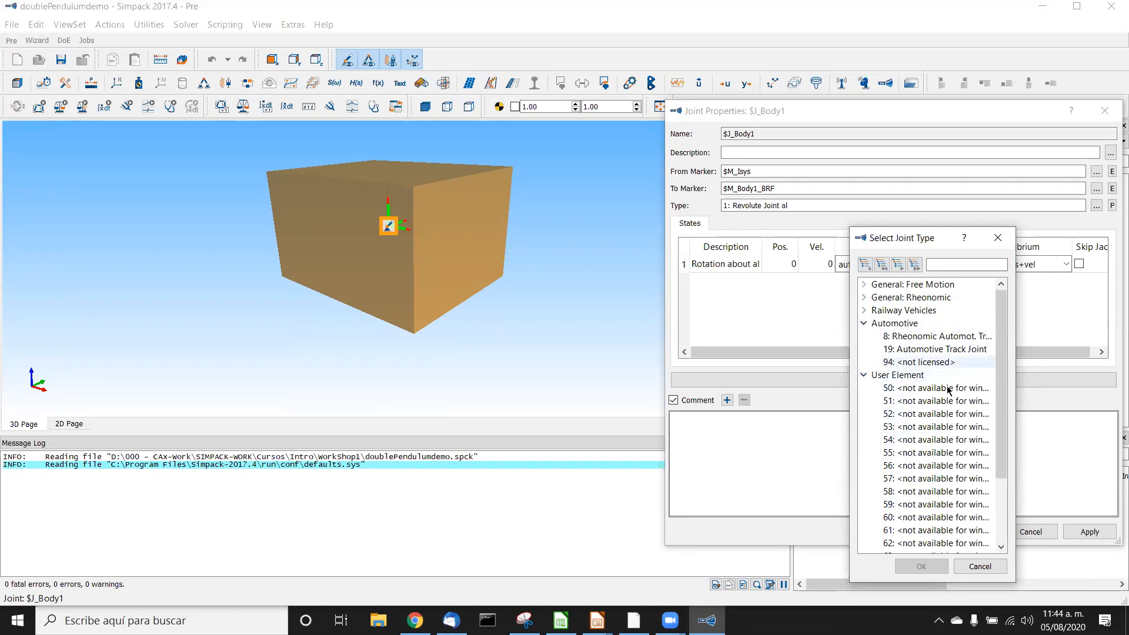
{"action": "left_click", "coordinate": [974, 566]}
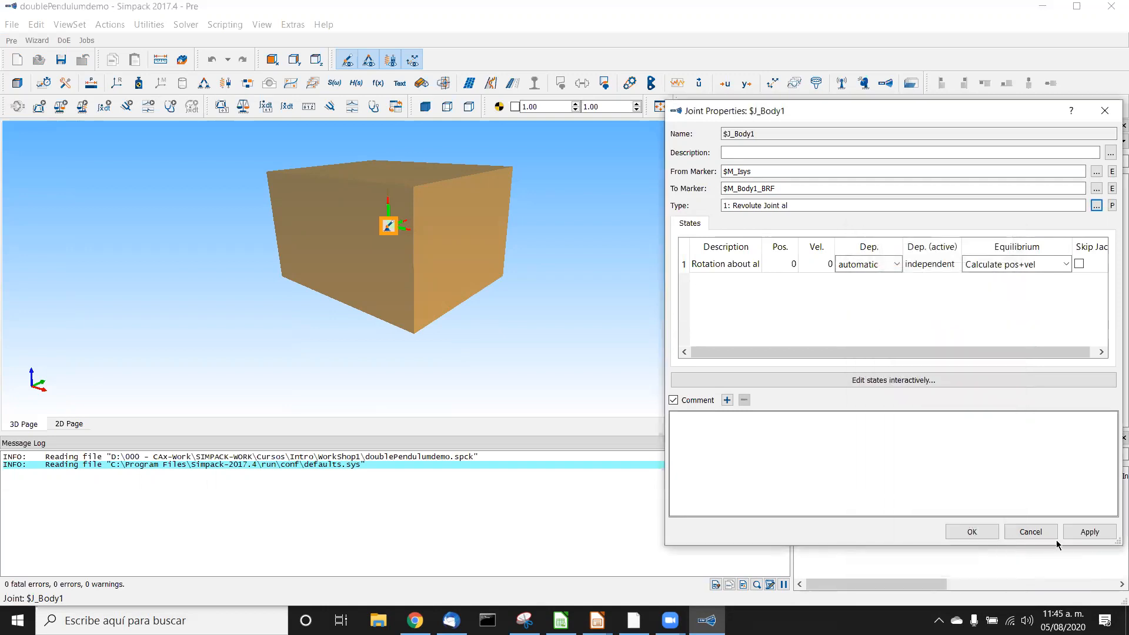
{"action": "left_click", "coordinate": [1030, 532]}
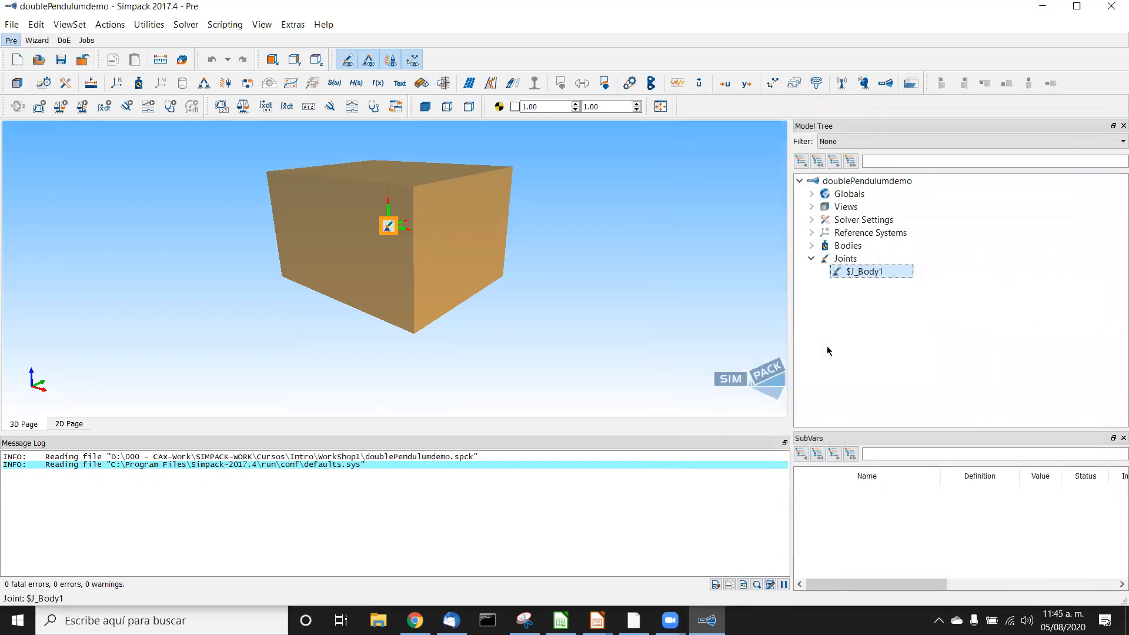
Highlight the $R_Isys reference system and the box body in the model to identify them
{"action": "left_click", "coordinate": [811, 233]}
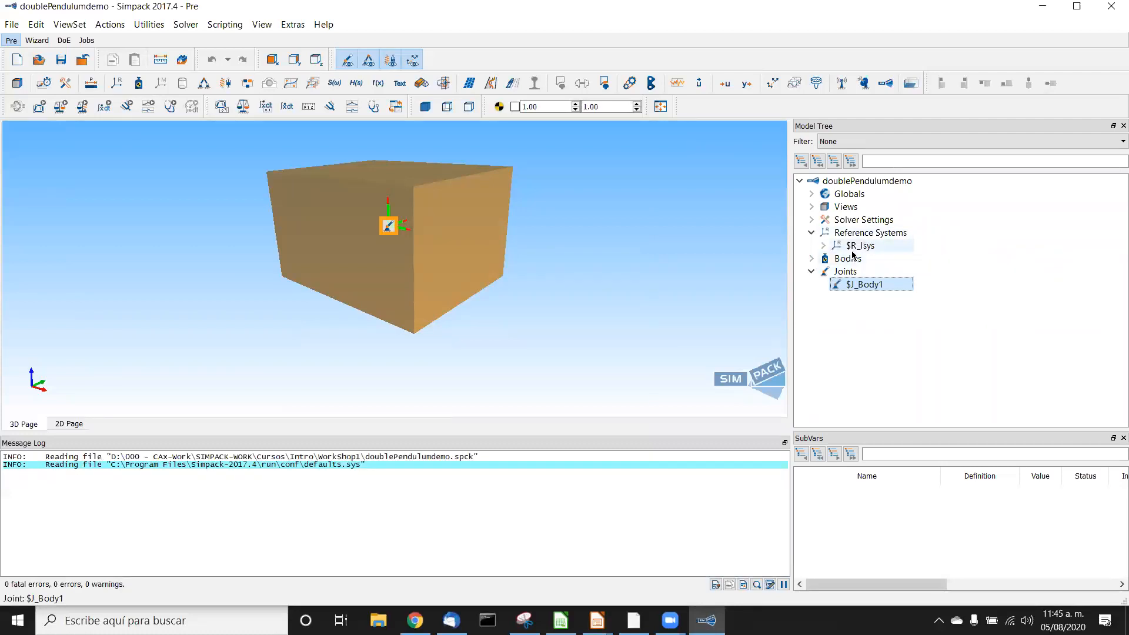
{"action": "left_click", "coordinate": [856, 245]}
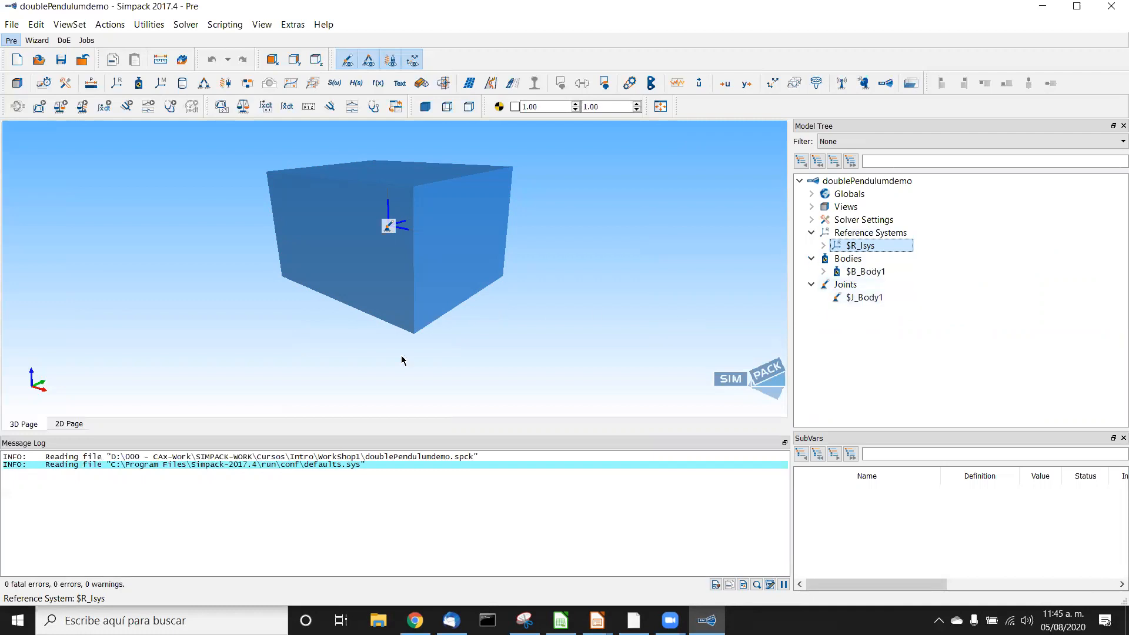
{"action": "left_click", "coordinate": [477, 232]}
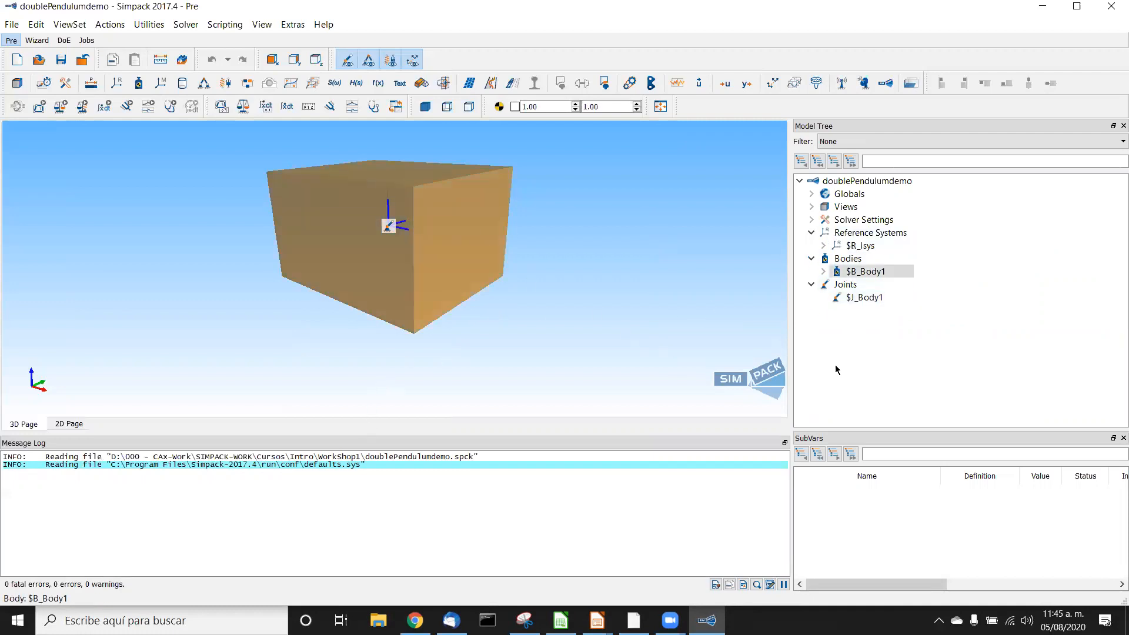
Open the box body's properties and consult the rod and sphere specifications on the second Impress slide
{"action": "double_click", "coordinate": [893, 272]}
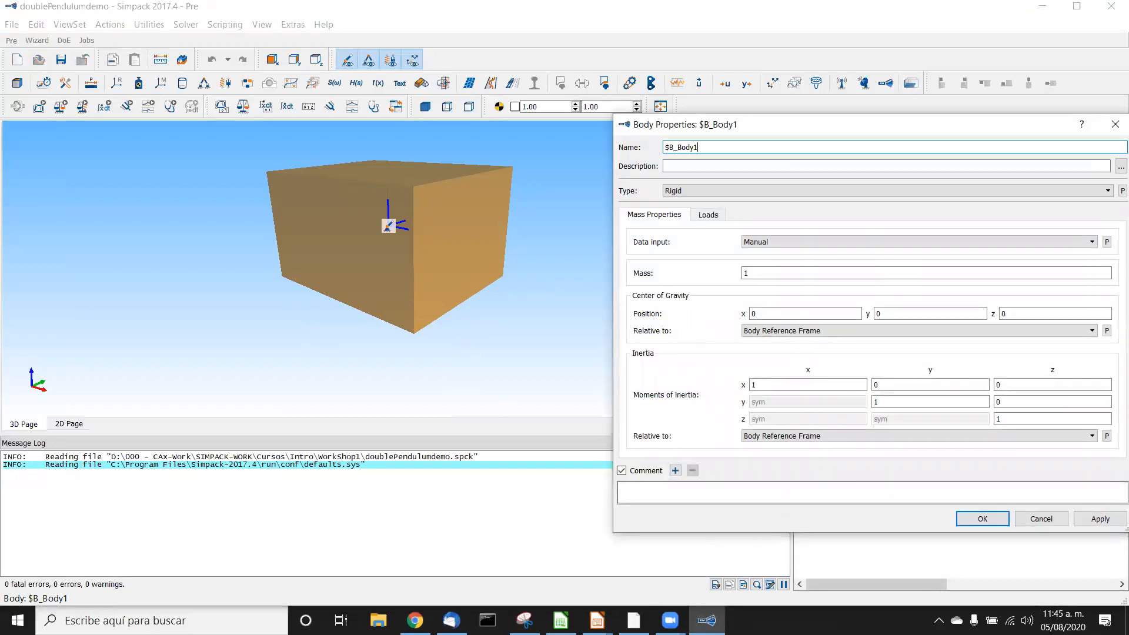
{"action": "mouse_move", "coordinate": [597, 620]}
{"action": "left_click", "coordinate": [670, 549]}
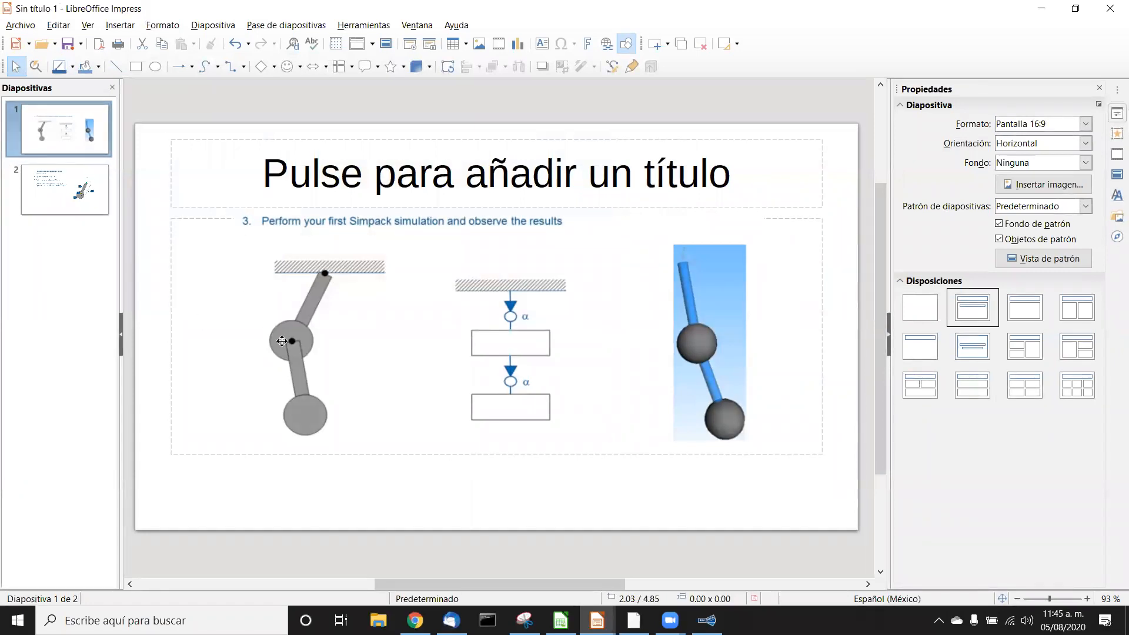
{"action": "key", "text": "Page_Down"}
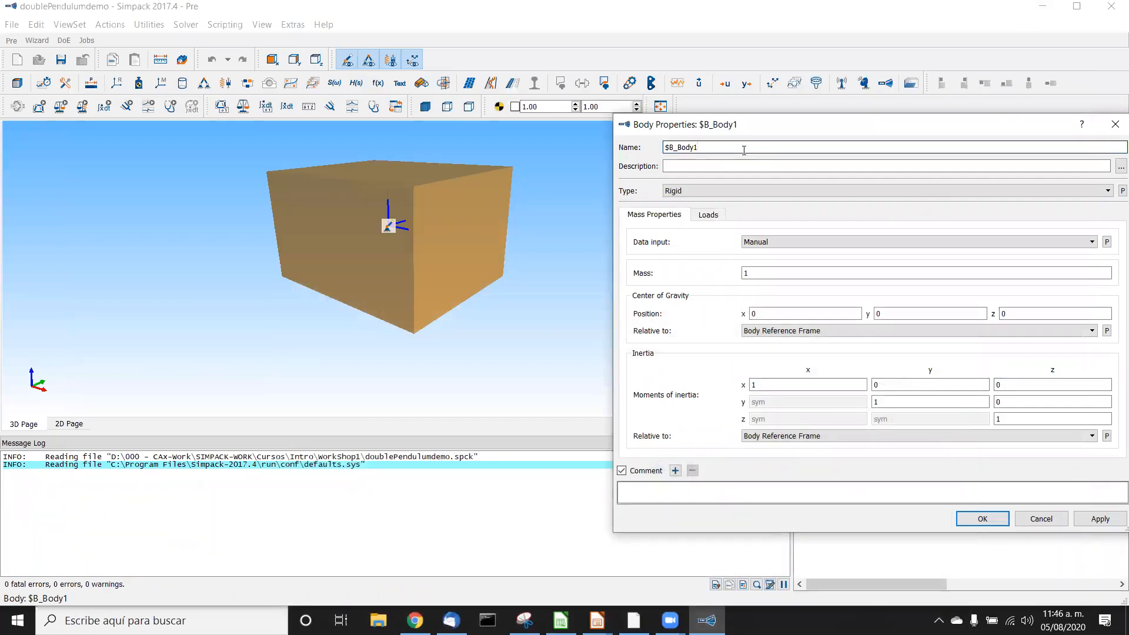
Rename the body to $B_BodyRod and set its mass properties data input to Auto (based on geometry)
{"action": "key", "text": "BackSpace"}
{"action": "key", "text": "BackSpace"}
{"action": "type", "text": "od"}
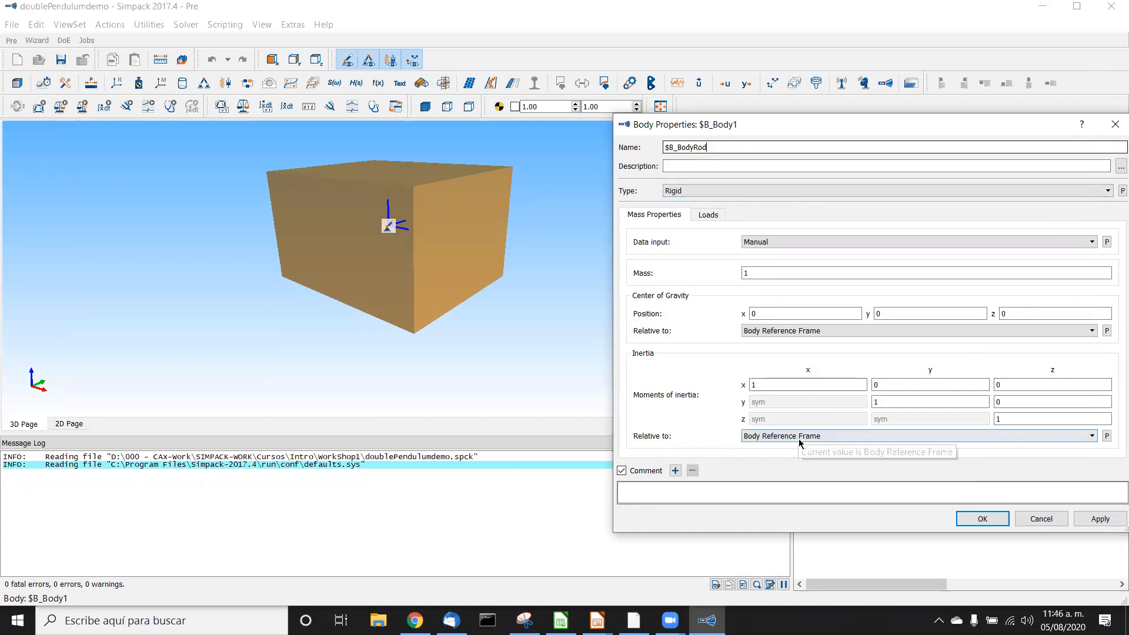
{"action": "left_click", "coordinate": [759, 244]}
{"action": "left_click", "coordinate": [785, 263]}
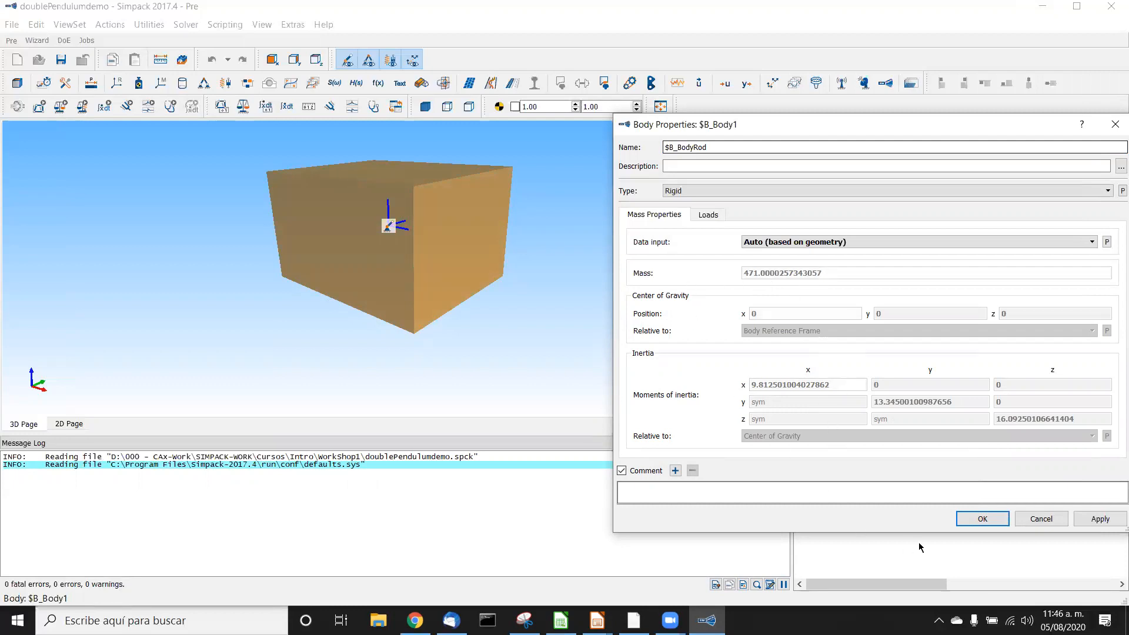
{"action": "left_click", "coordinate": [970, 521]}
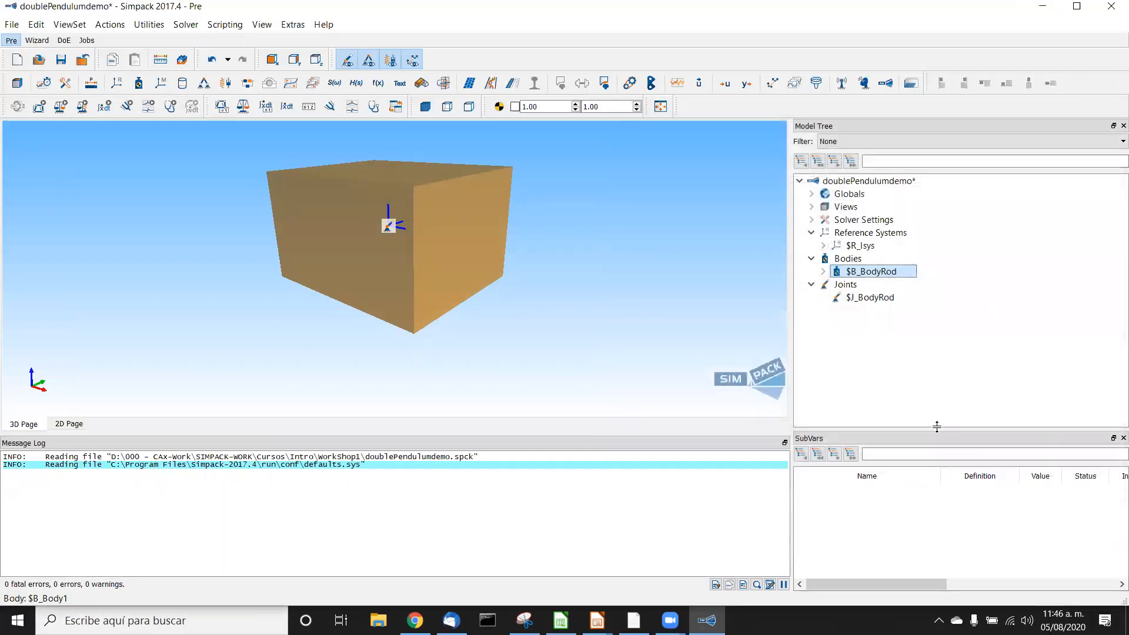
Highlight the rod body's reference frame marker in the model and switch to the slides in Impress
{"action": "left_click", "coordinate": [823, 271]}
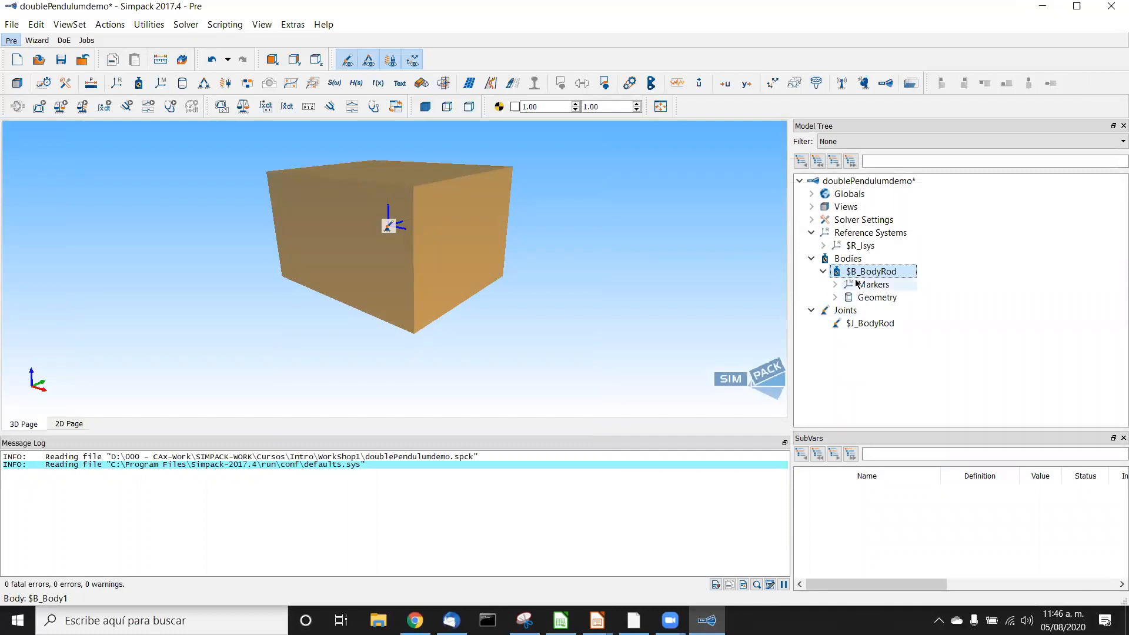
{"action": "left_click", "coordinate": [835, 285]}
{"action": "left_click", "coordinate": [900, 297]}
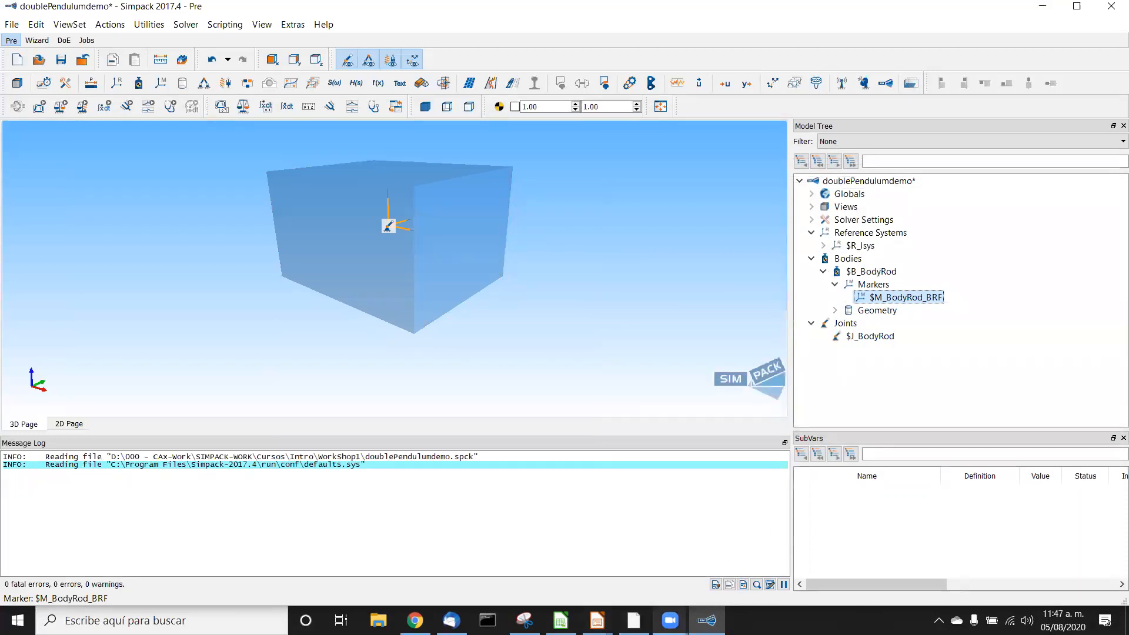
{"action": "left_click", "coordinate": [596, 620]}
{"action": "left_click", "coordinate": [676, 556]}
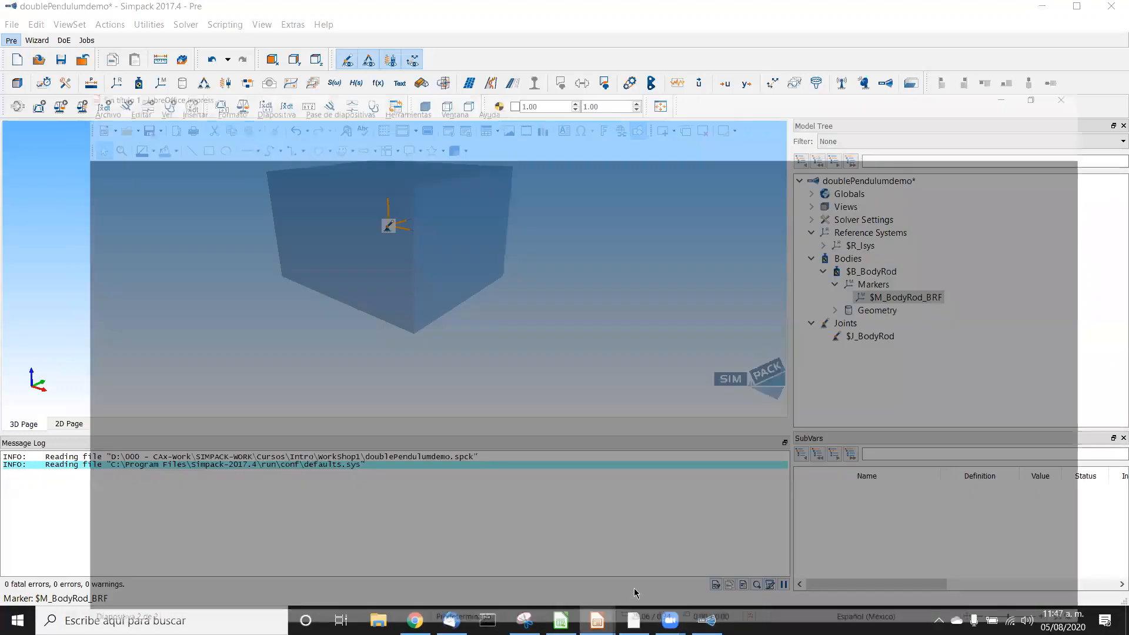
Review the double pendulum diagrams and rod-and-sphere specifications on the two Impress slides, then return to the rod body's marker in Simpack
{"action": "left_click", "coordinate": [98, 143]}
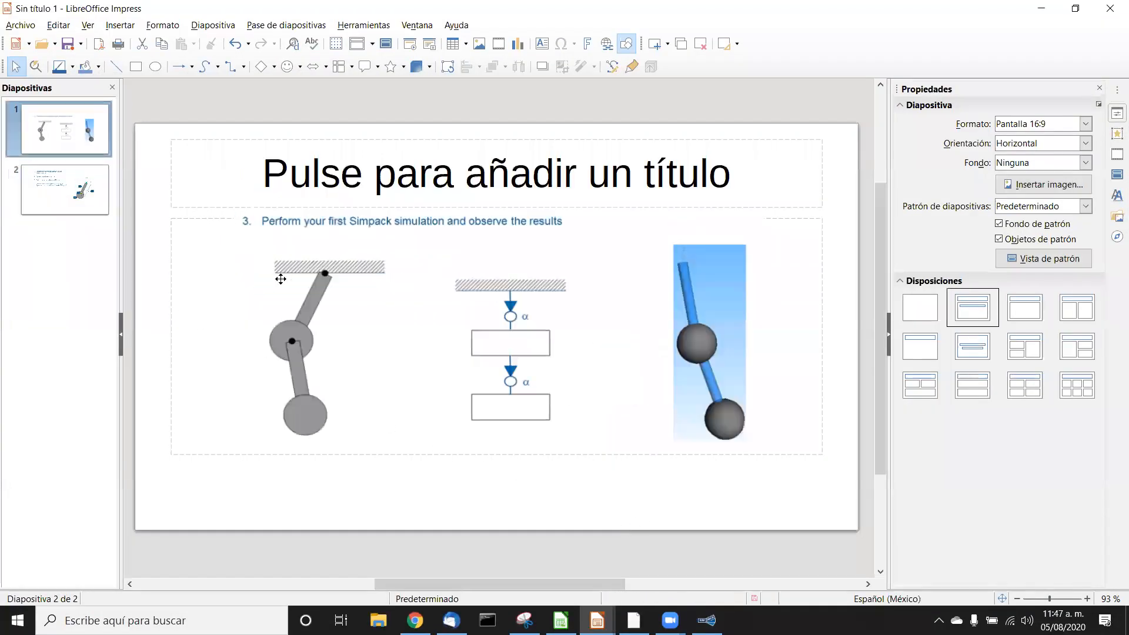
{"action": "left_click", "coordinate": [83, 185]}
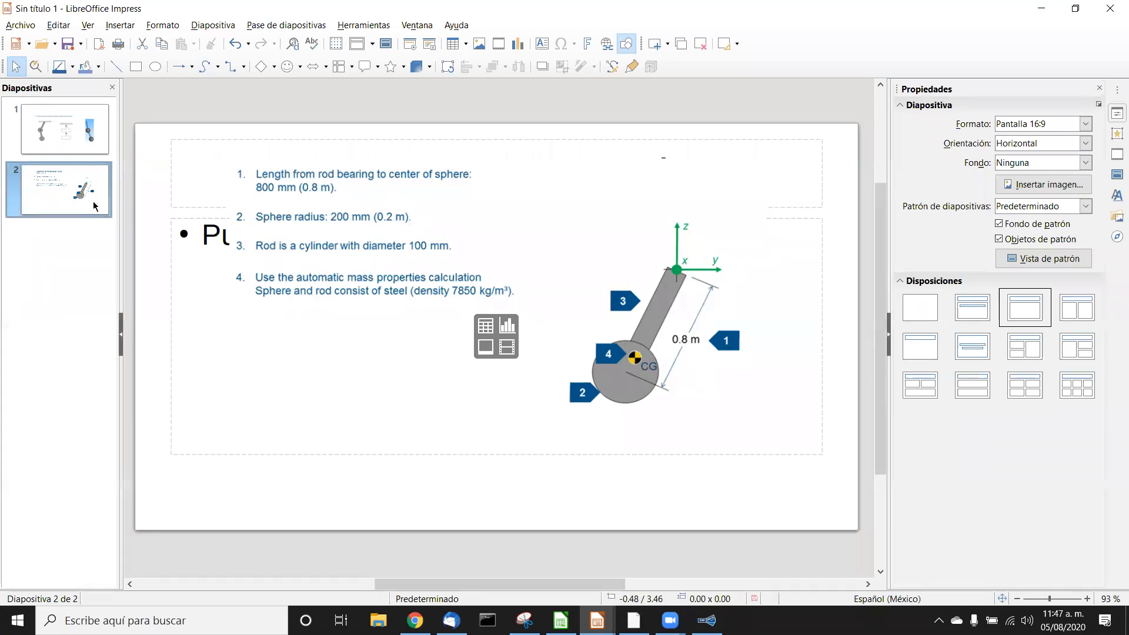
{"action": "left_click", "coordinate": [91, 158]}
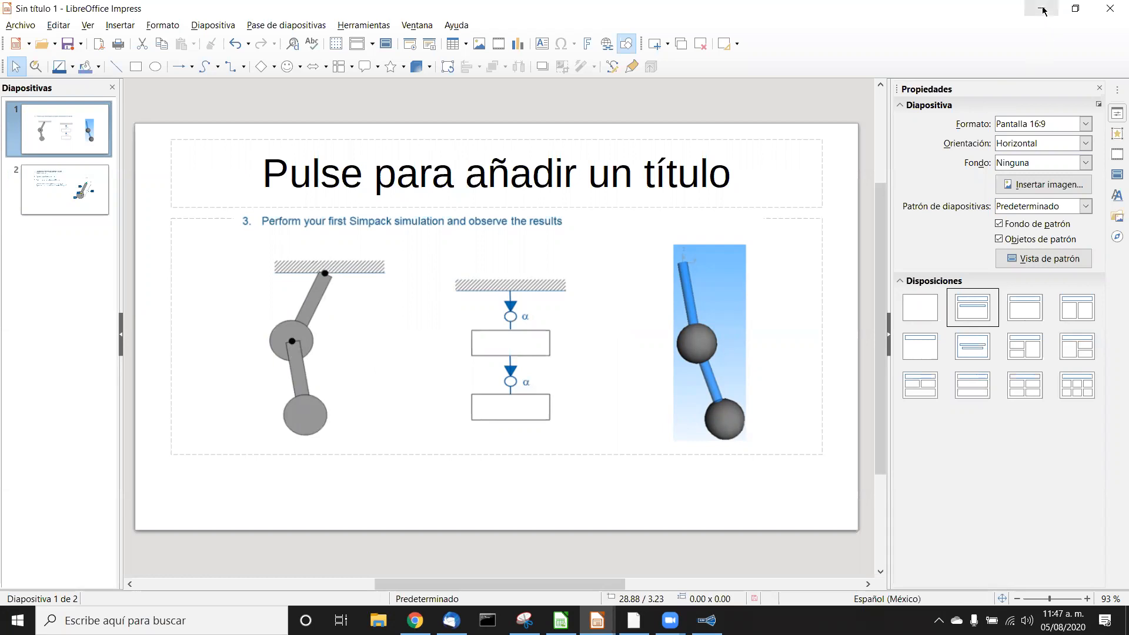
{"action": "left_click", "coordinate": [1042, 11]}
{"action": "left_click", "coordinate": [904, 299]}
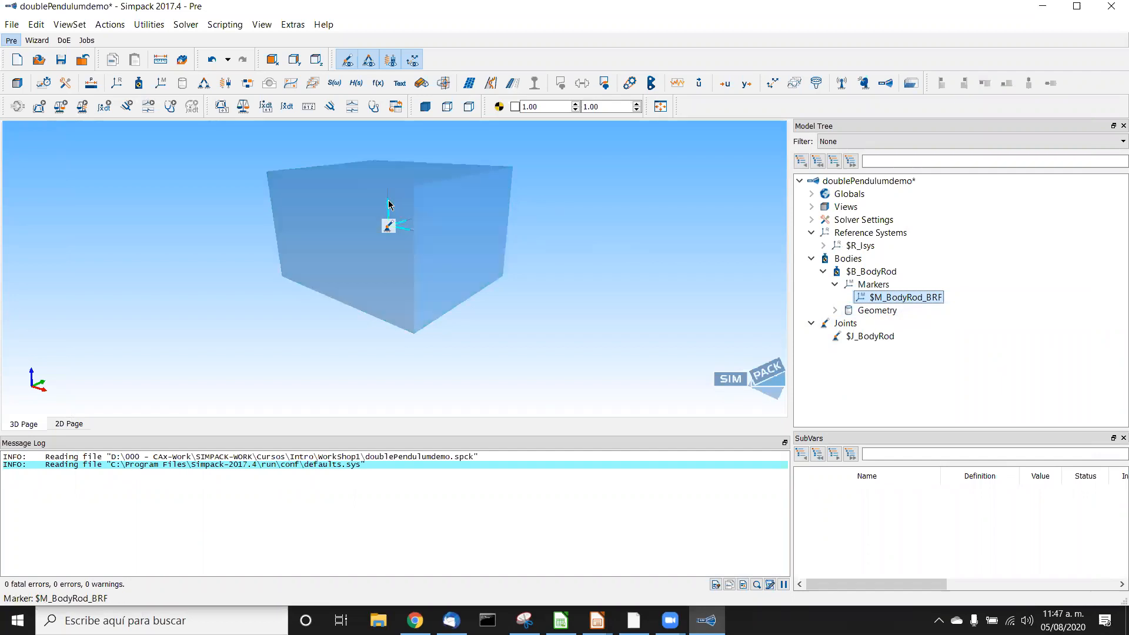
Open the properties of the rod body's cuboid primitive and rename it to $P_BodyRod_Cylinder
{"action": "left_click", "coordinate": [835, 311]}
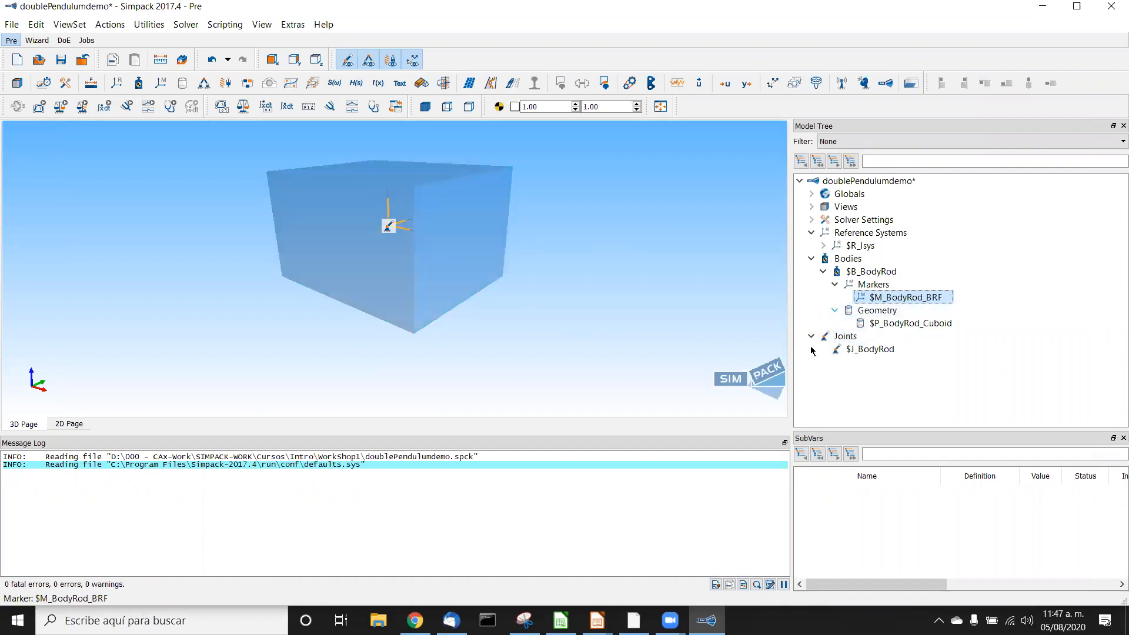
{"action": "left_click", "coordinate": [899, 325]}
{"action": "double_click", "coordinate": [899, 325]}
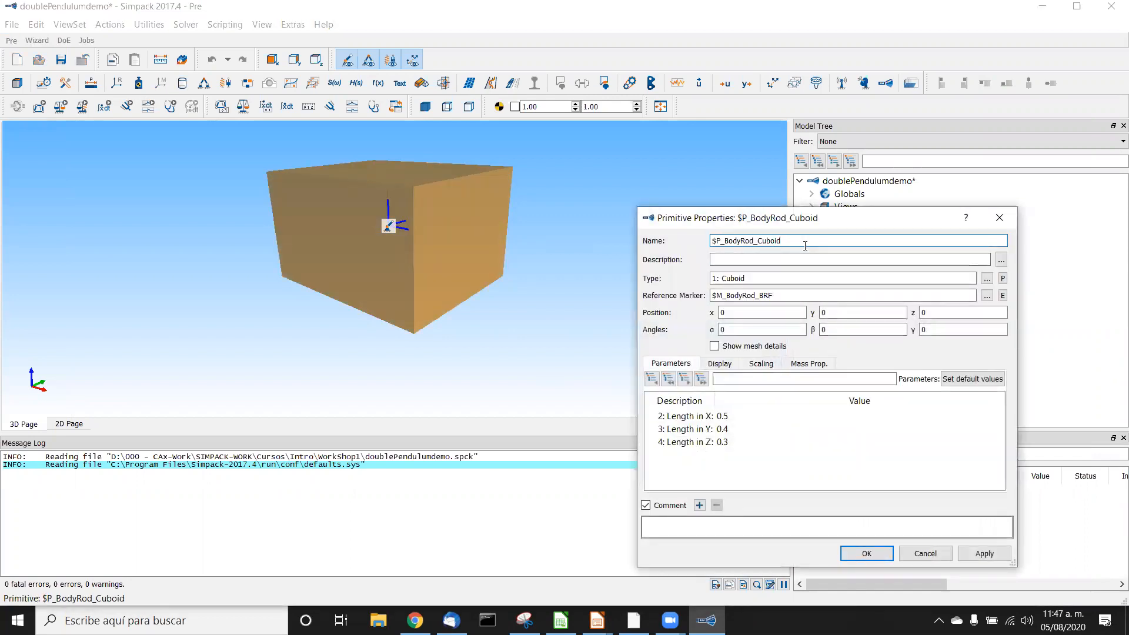
{"action": "key", "text": "BackSpace"}
{"action": "key", "text": "BackSpace"}
{"action": "key", "text": "BackSpace"}
{"action": "key", "text": "BackSpace"}
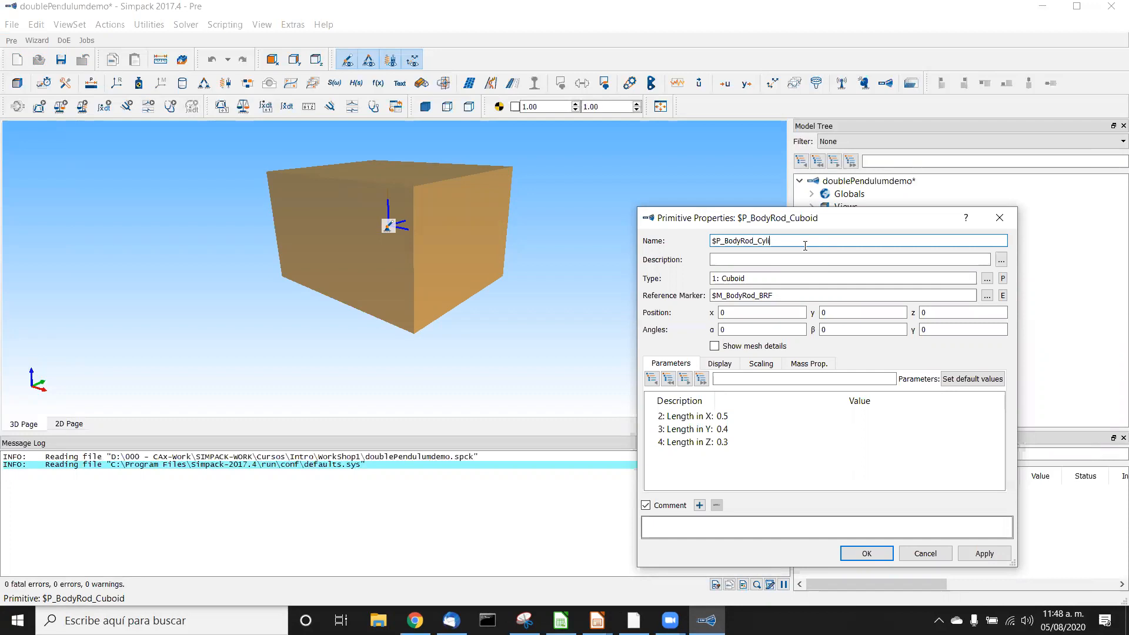
{"action": "type", "text": "de"}
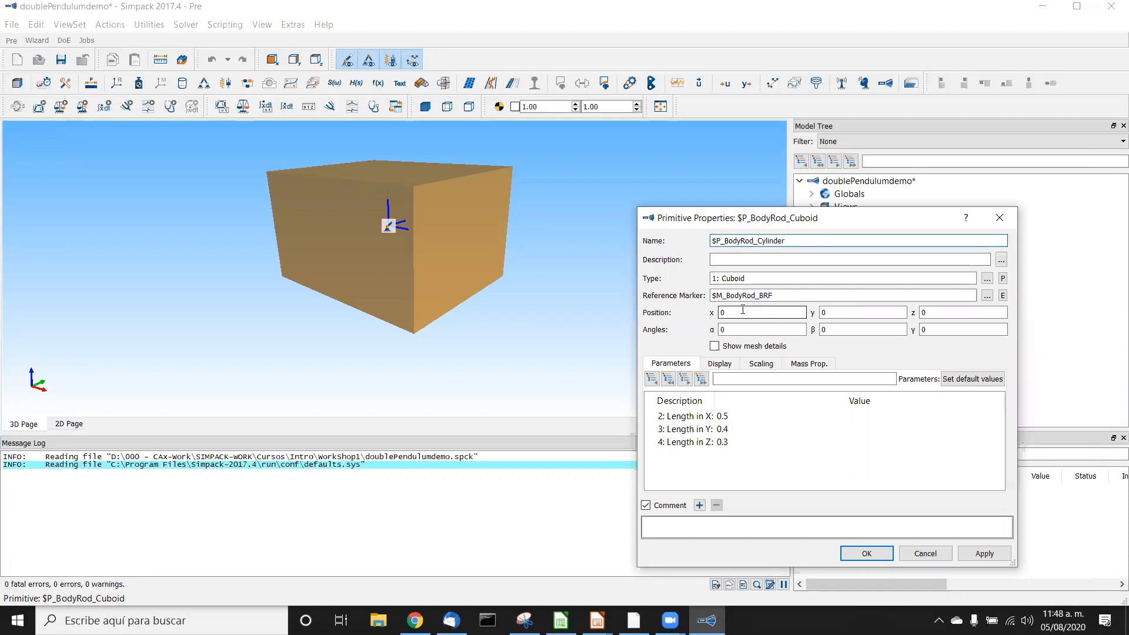
Change the rod primitive's type to 2: Cylinder
{"action": "double_click", "coordinate": [764, 288]}
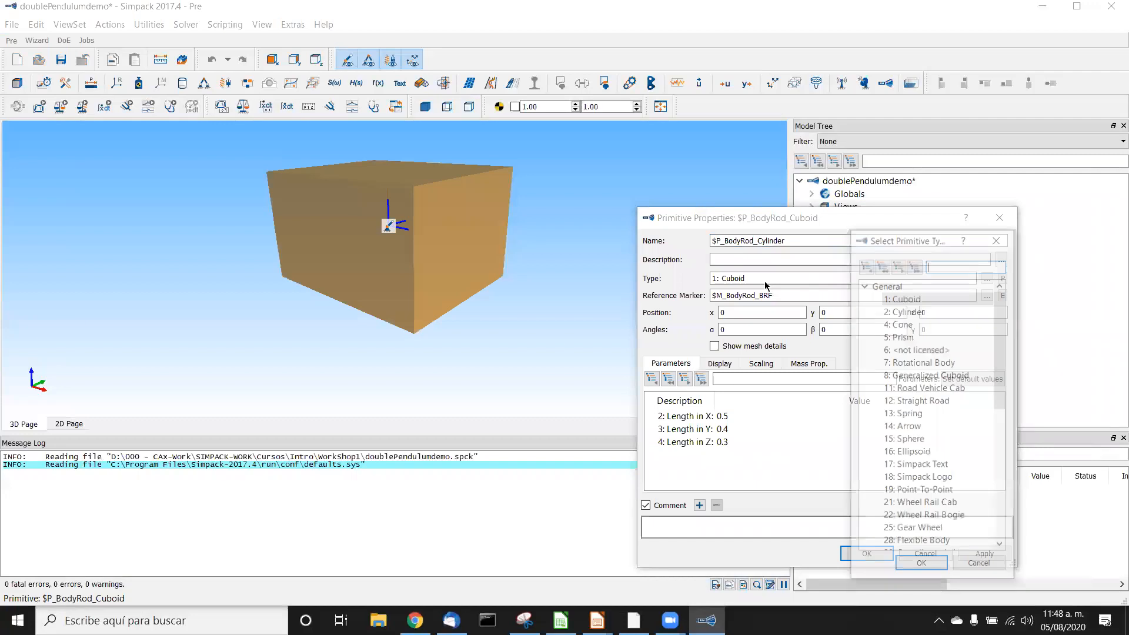
{"action": "left_click", "coordinate": [916, 312]}
{"action": "left_click", "coordinate": [925, 566]}
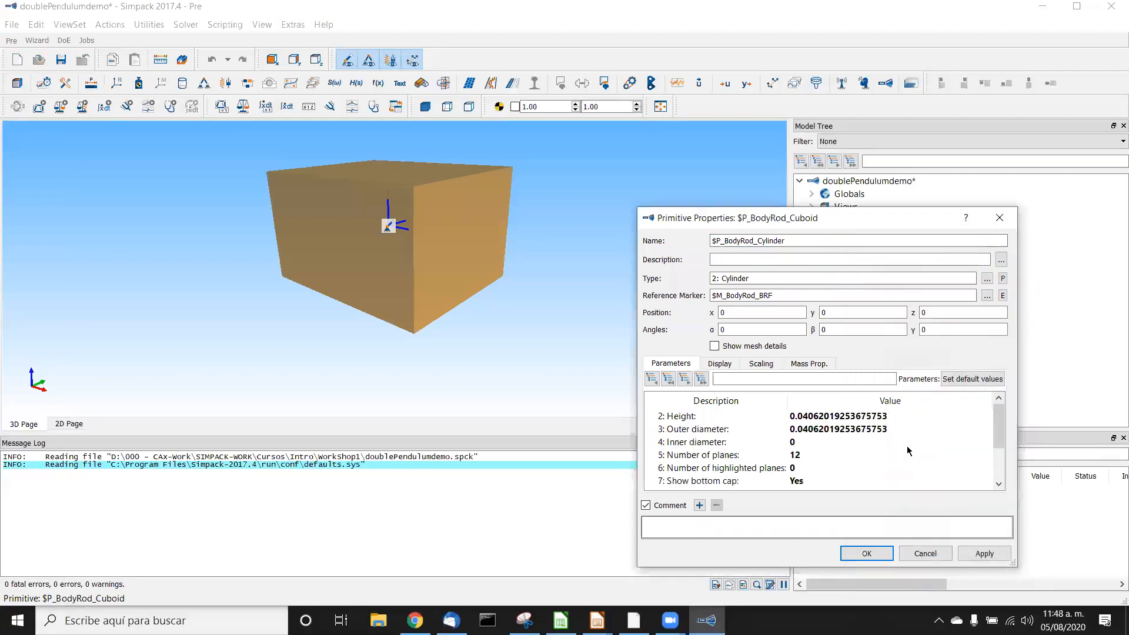
{"action": "left_click", "coordinate": [729, 313]}
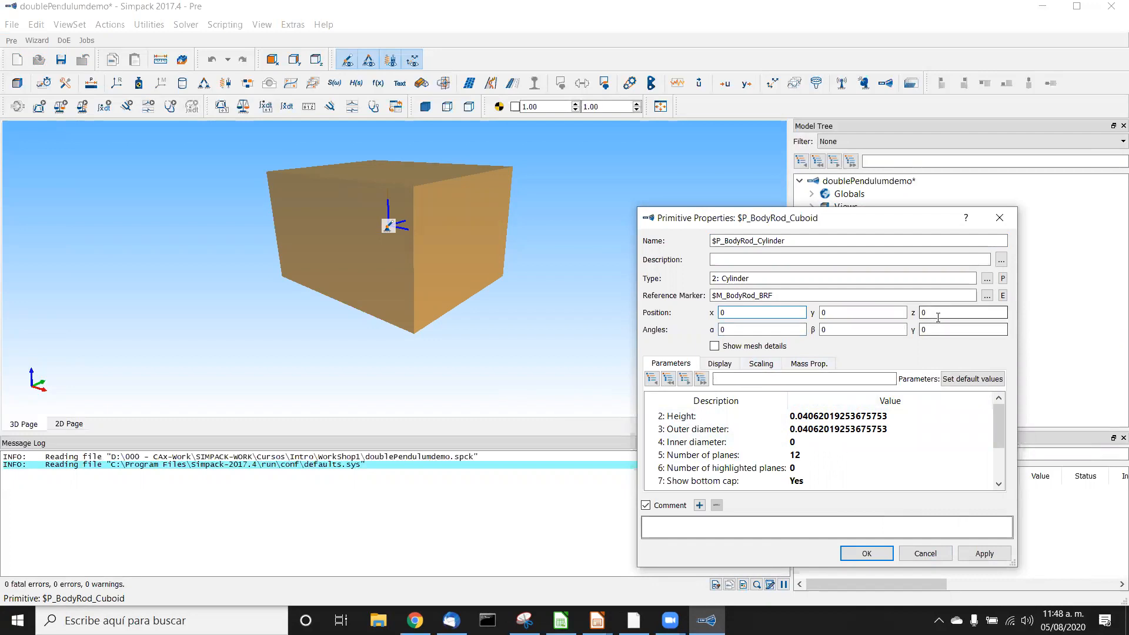
Consult the rod length on the second slide of the untitled Impress presentation and set the cylinder's height to 0.8m in Simpack
{"action": "double_click", "coordinate": [835, 415]}
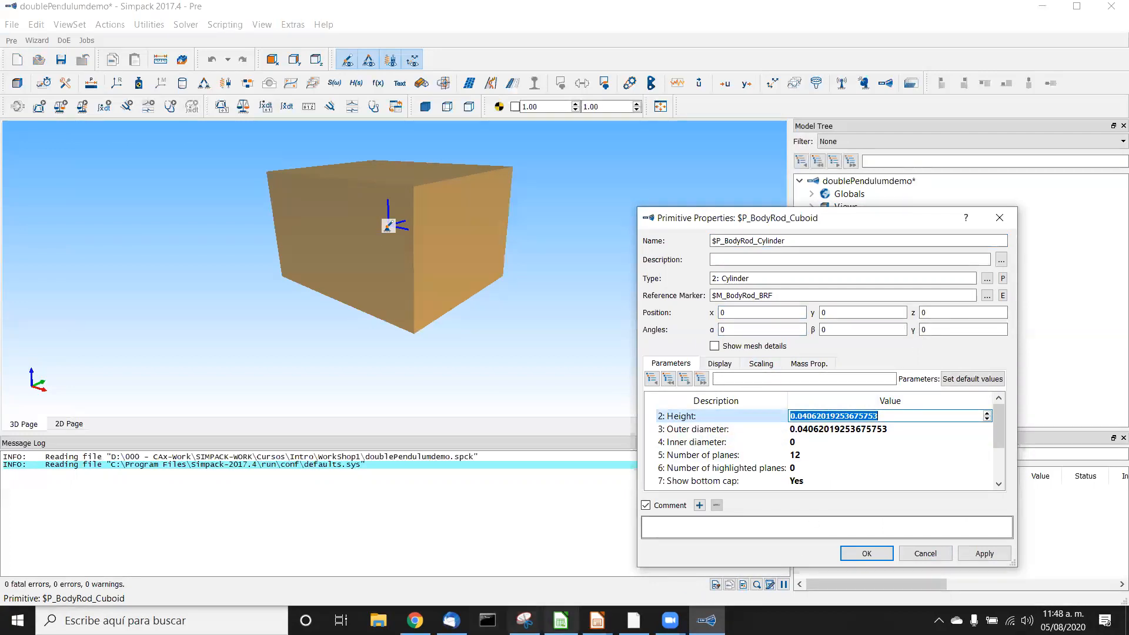
{"action": "left_click", "coordinate": [597, 620]}
{"action": "left_click", "coordinate": [652, 561]}
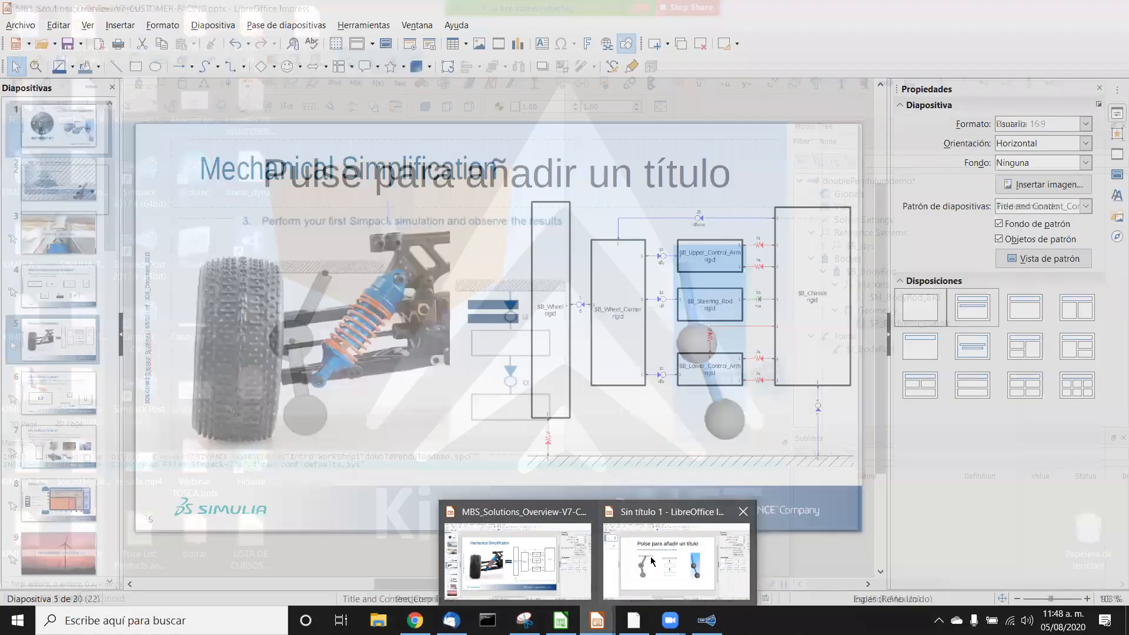
{"action": "left_click", "coordinate": [83, 180]}
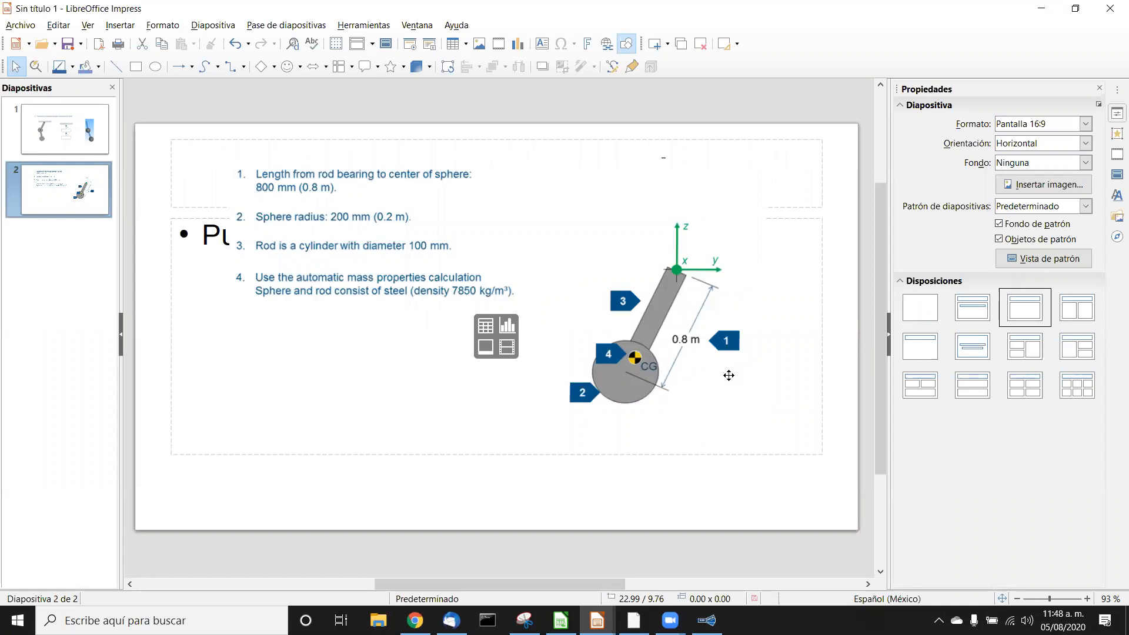
{"action": "key", "text": "alt+Tab"}
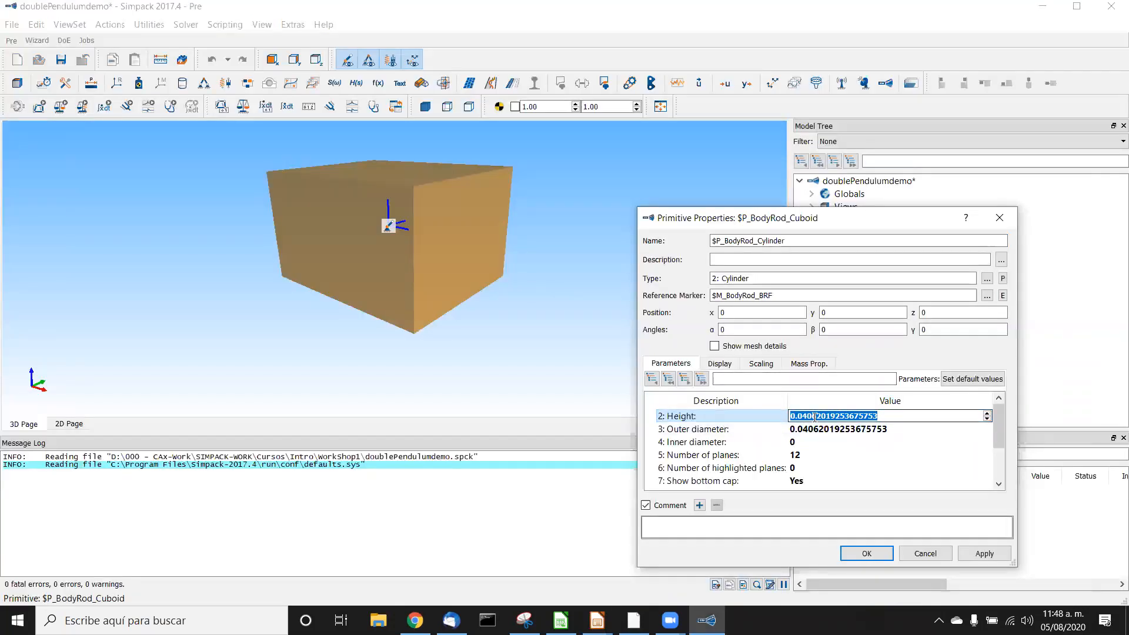
{"action": "type", "text": "0.8m"}
{"action": "key", "text": "Return"}
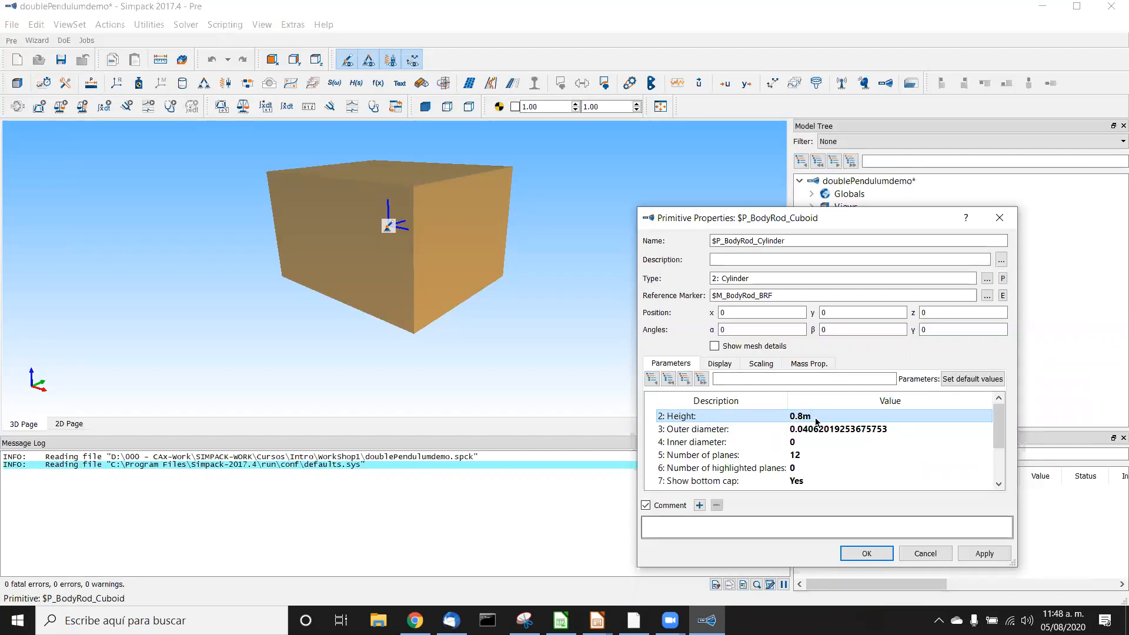
Re-enter the cylinder's height in millimetres as 800mm
{"action": "double_click", "coordinate": [815, 417]}
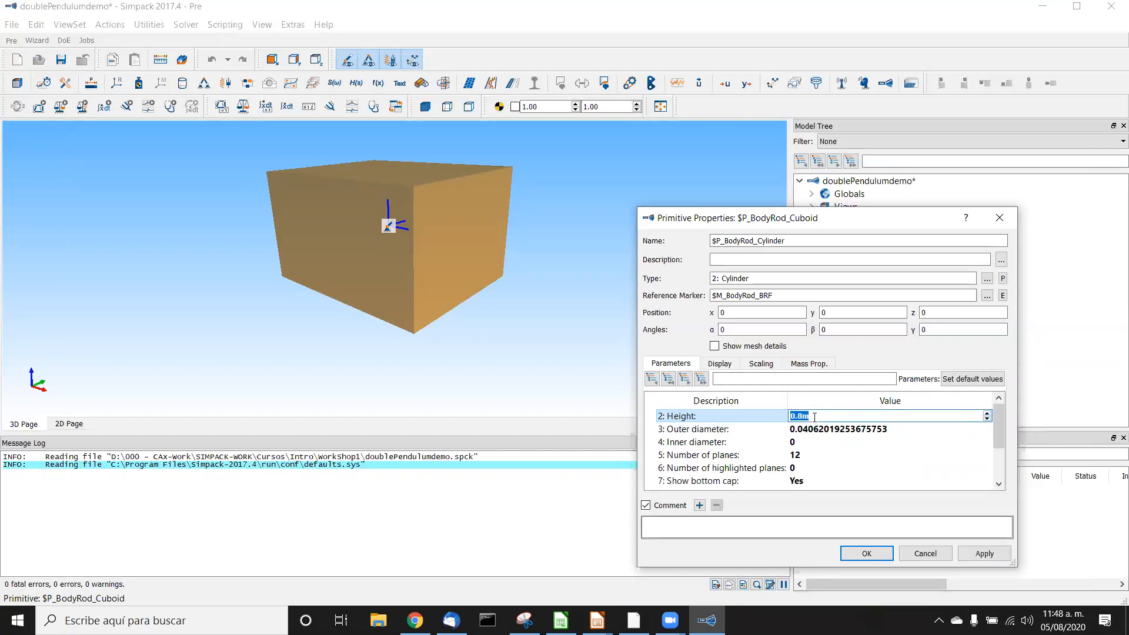
{"action": "type", "text": "800mm"}
{"action": "key", "text": "Return"}
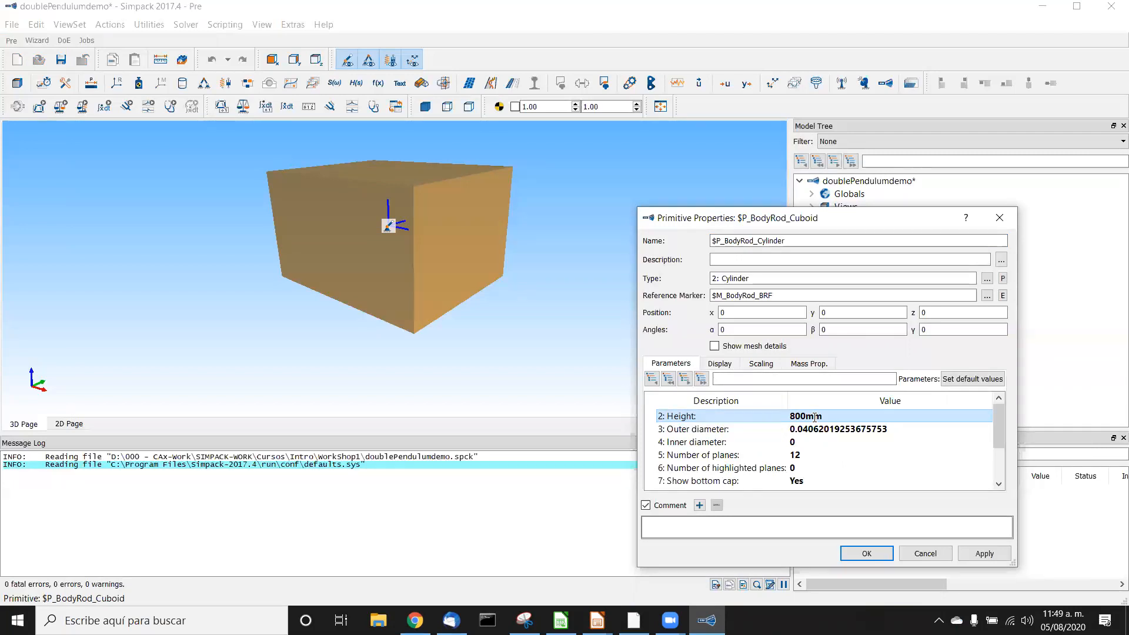
Apply the new height, check the rod diameter on the Impress slide, and set the cylinder's outer diameter to 100mm
{"action": "double_click", "coordinate": [831, 429]}
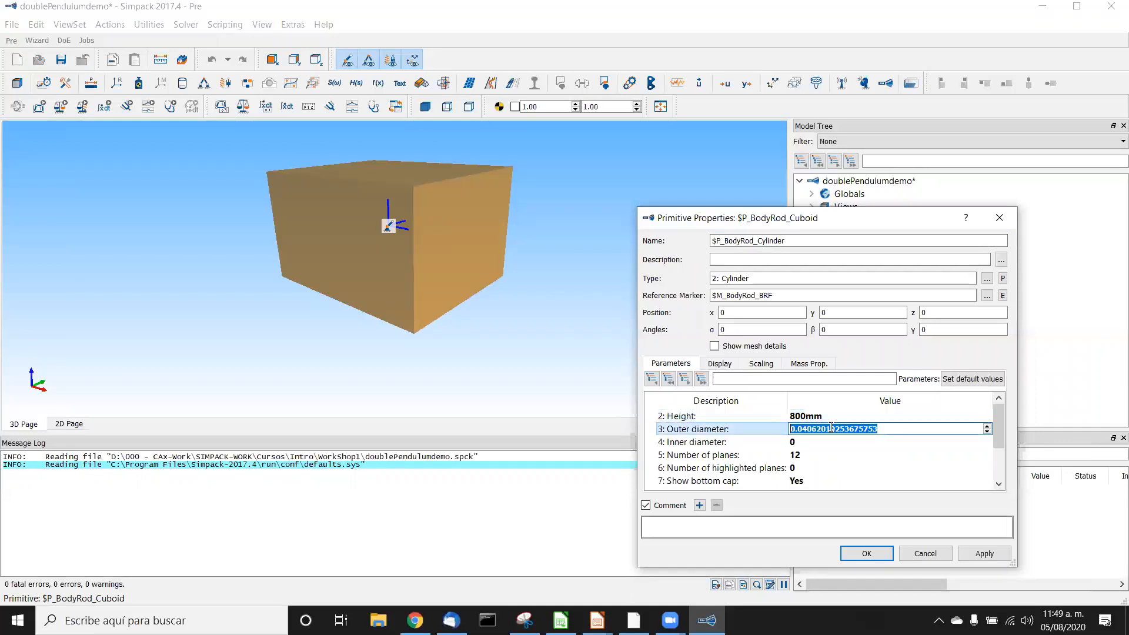
{"action": "left_click", "coordinate": [984, 553]}
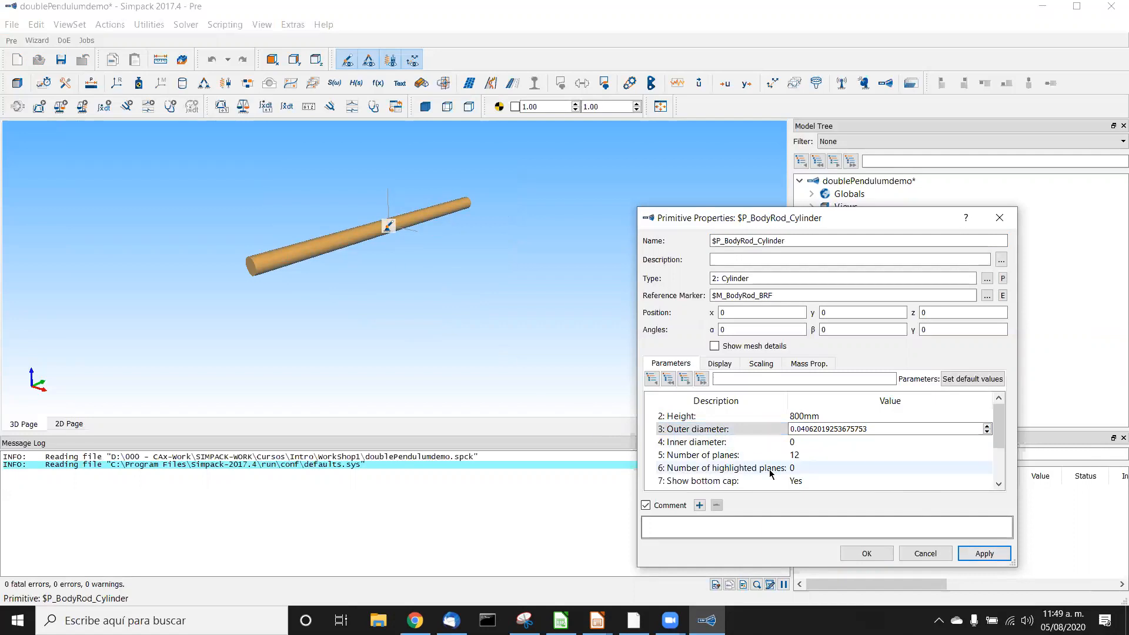
{"action": "double_click", "coordinate": [818, 430]}
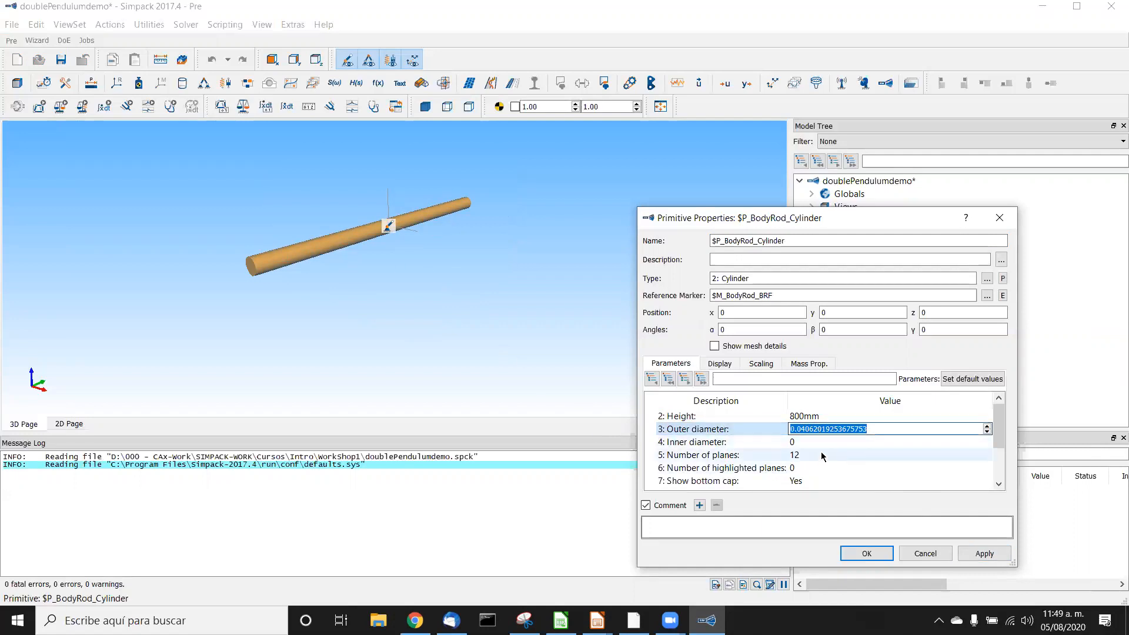
{"action": "key", "text": "alt+Tab"}
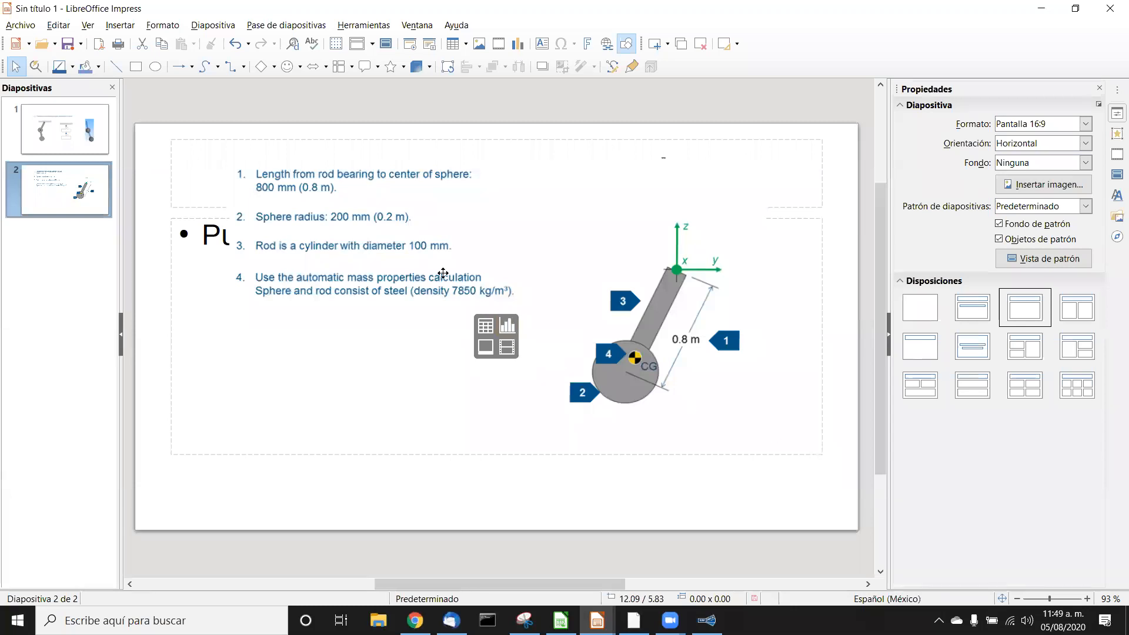
{"action": "key", "text": "alt+Tab"}
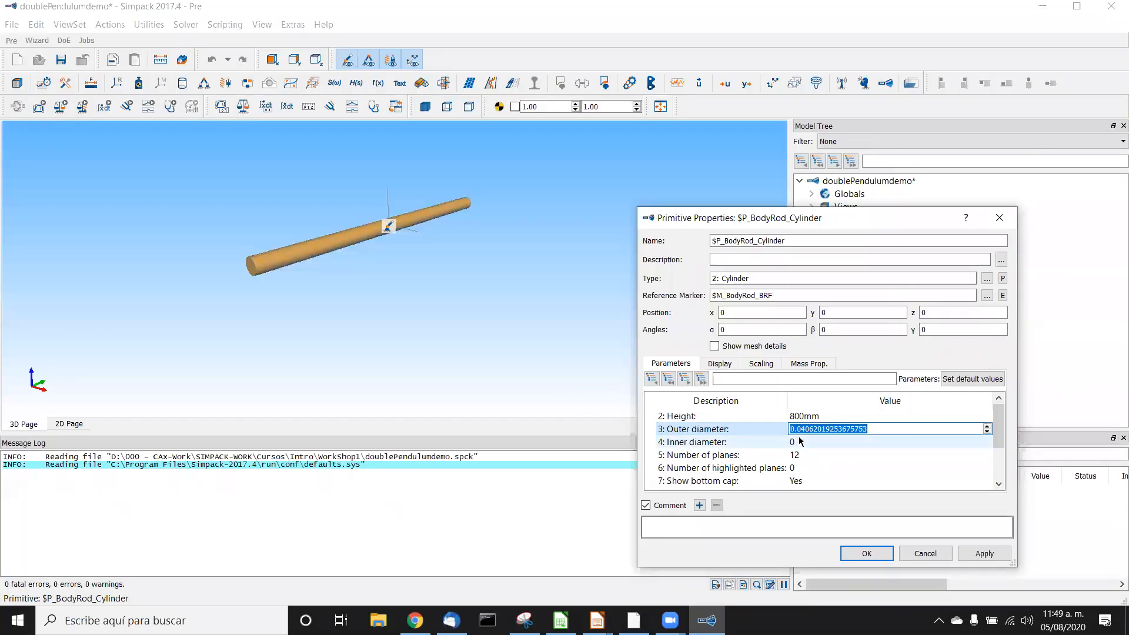
{"action": "type", "text": "100mm"}
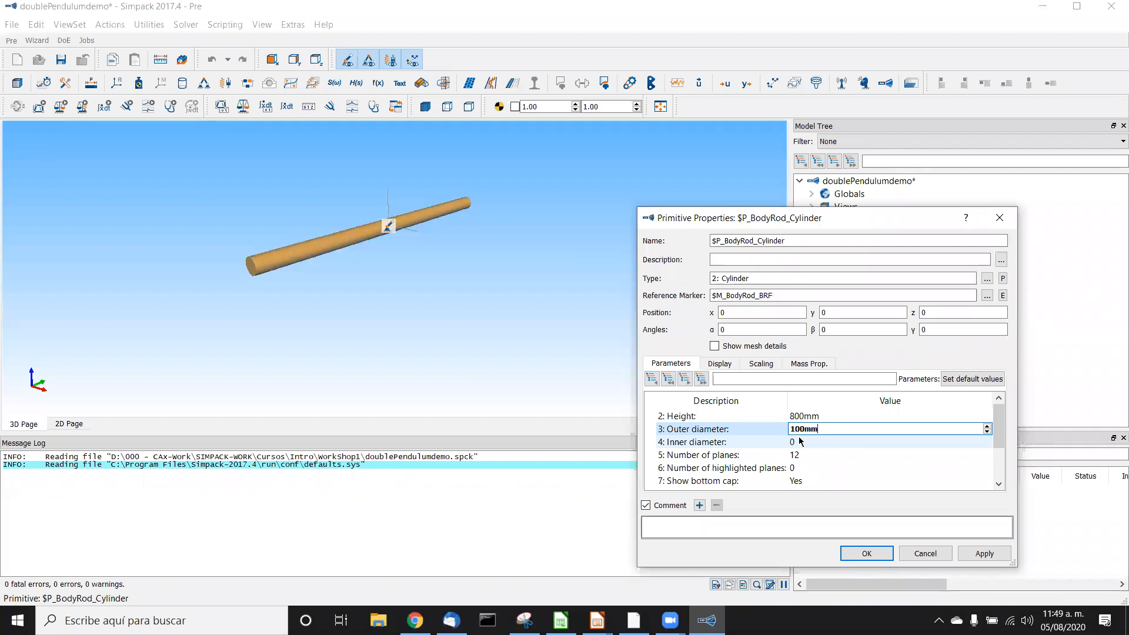
{"action": "left_click", "coordinate": [984, 553]}
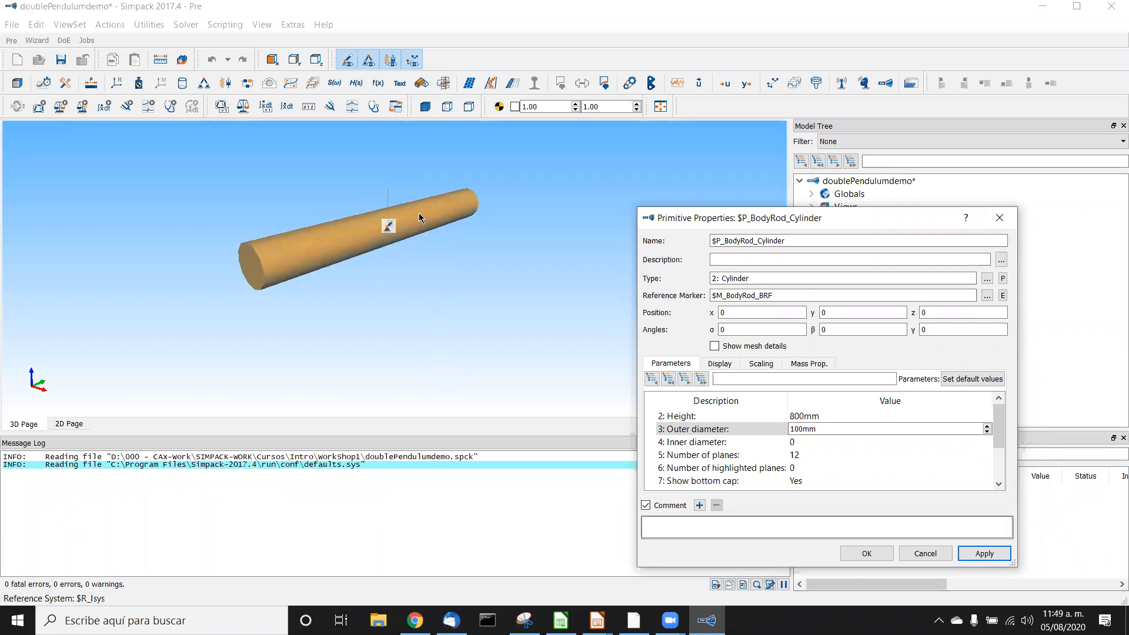
Set the rod cylinder's z position to -800mm and apply it
{"action": "left_click", "coordinate": [933, 317]}
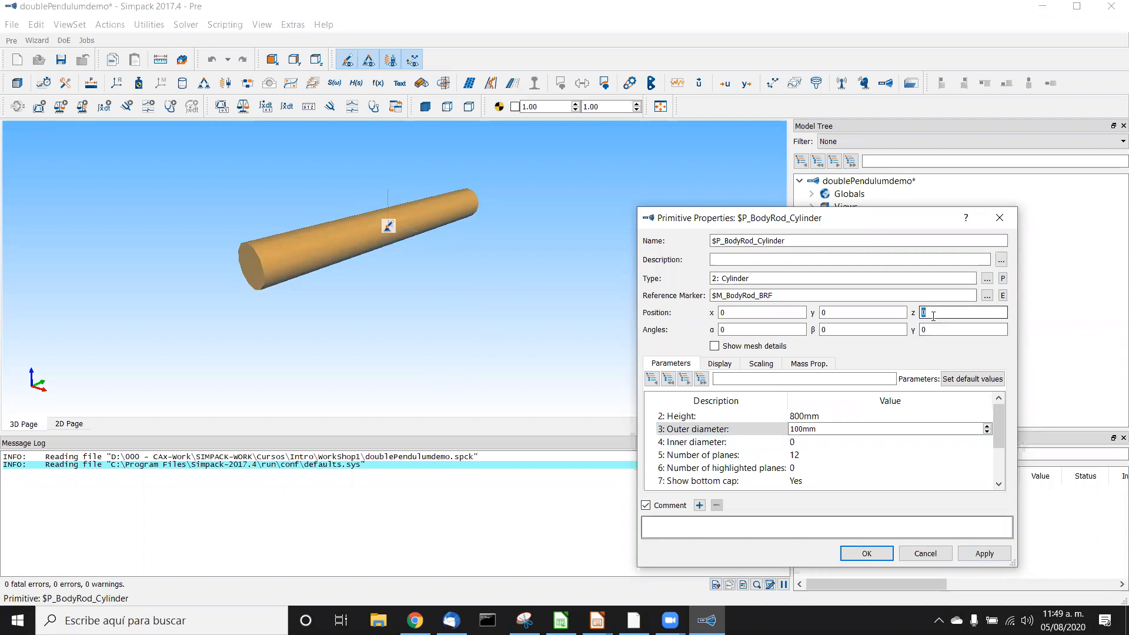
{"action": "type", "text": "-800mm"}
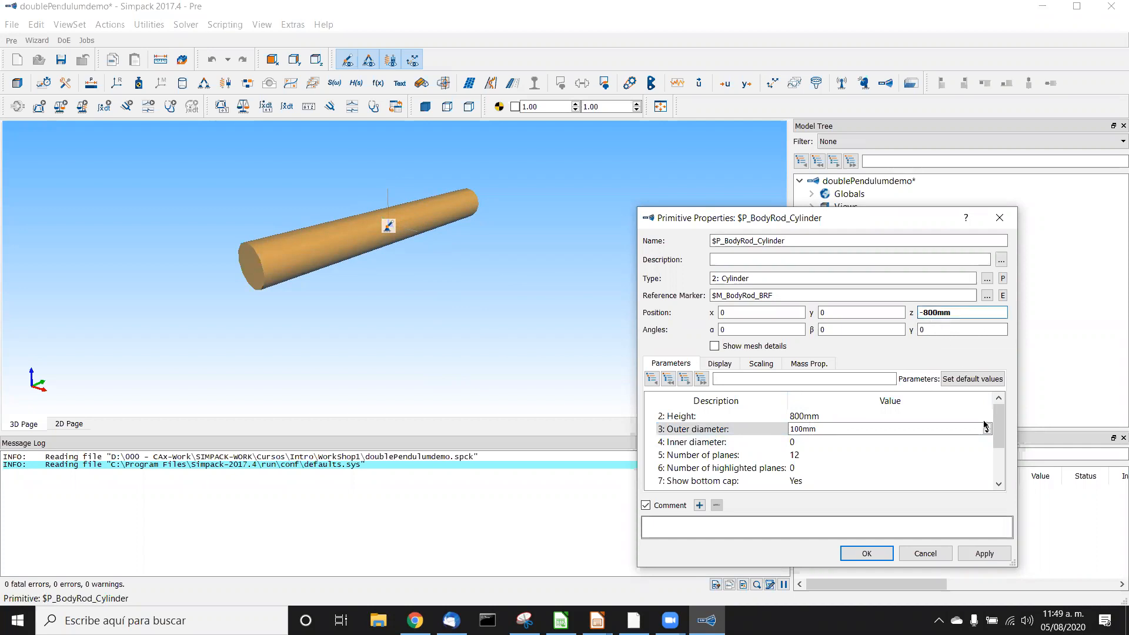
{"action": "left_click", "coordinate": [1000, 558]}
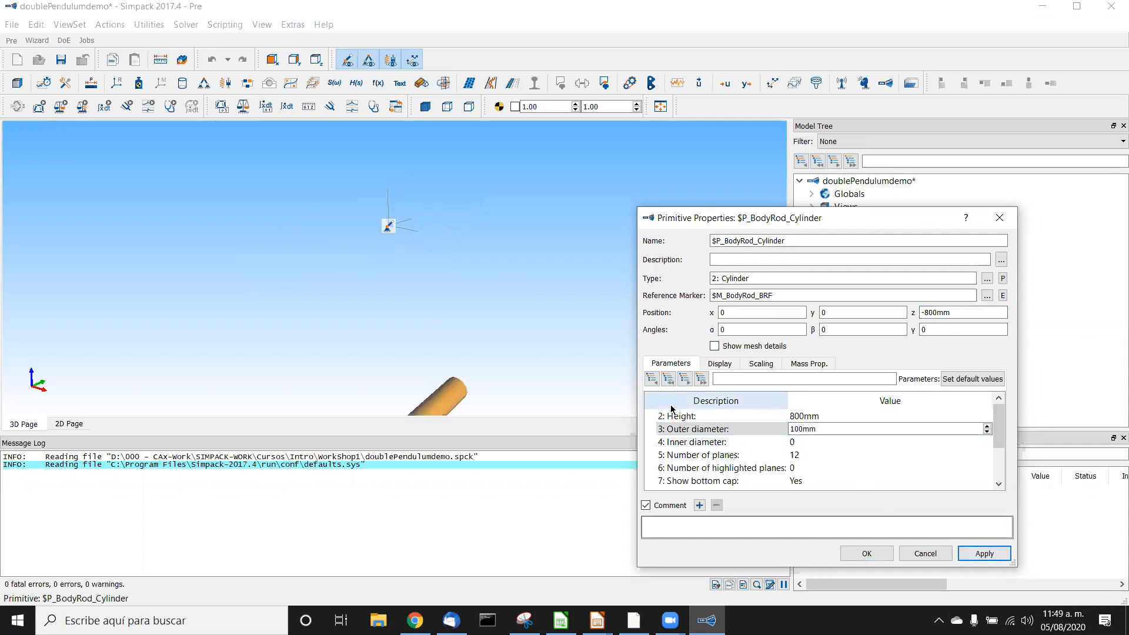
Correct the rod cylinder's z position to -400mm and apply it
{"action": "left_click", "coordinate": [926, 307]}
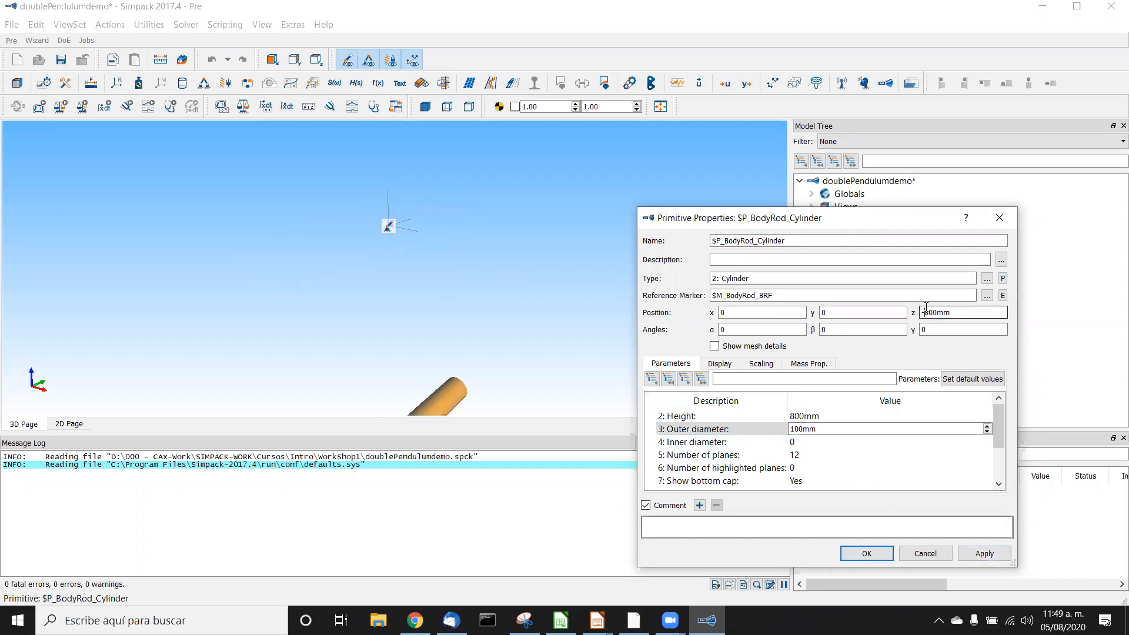
{"action": "key", "text": "Delete"}
{"action": "type", "text": "4"}
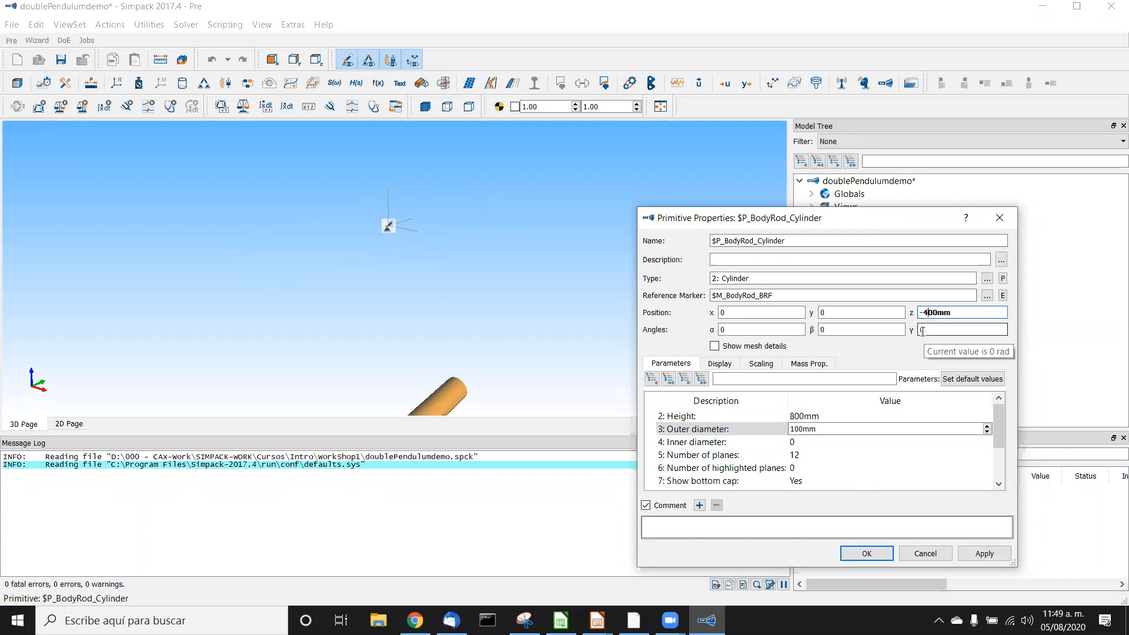
{"action": "left_click", "coordinate": [987, 553]}
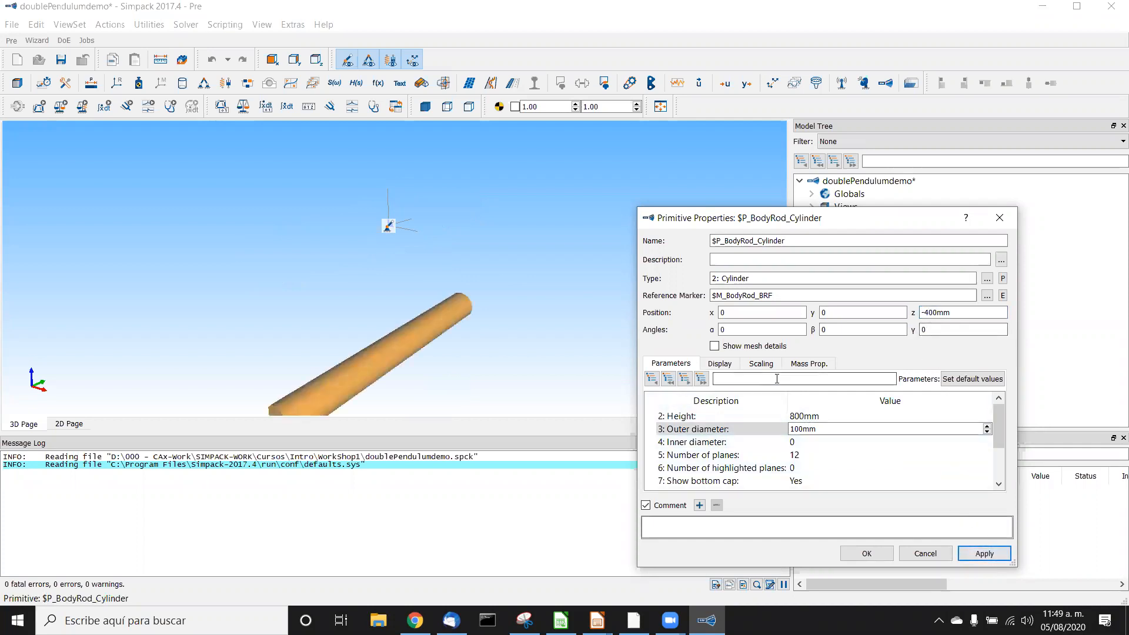
Rotate the rod cylinder upright by setting its α angle to 90deg, and apply it
{"action": "double_click", "coordinate": [744, 329]}
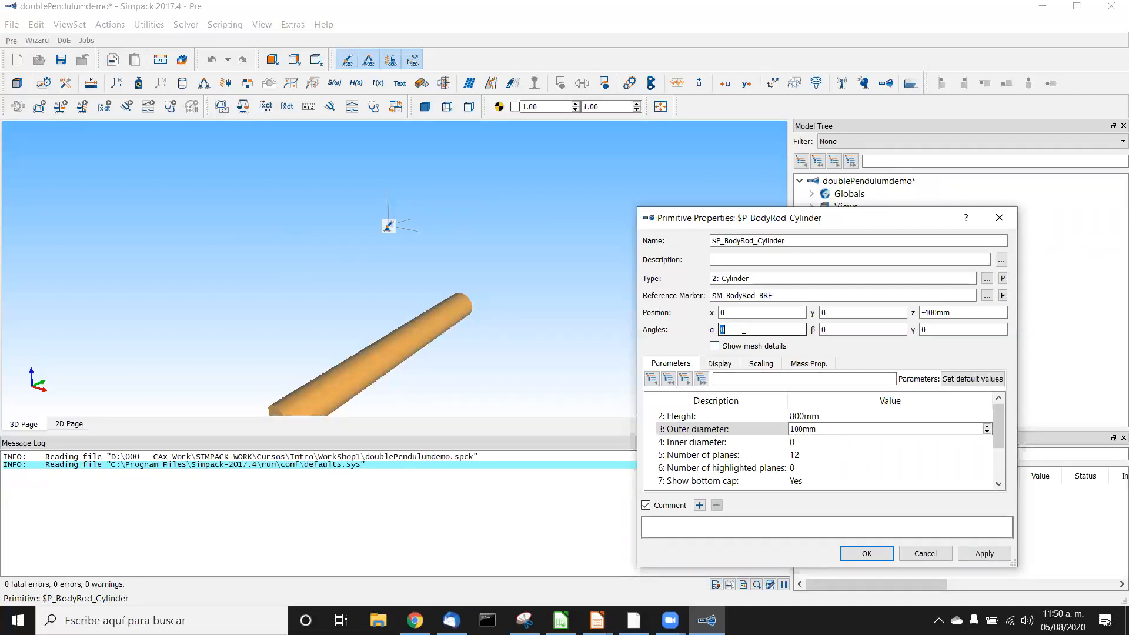
{"action": "type", "text": "90deg"}
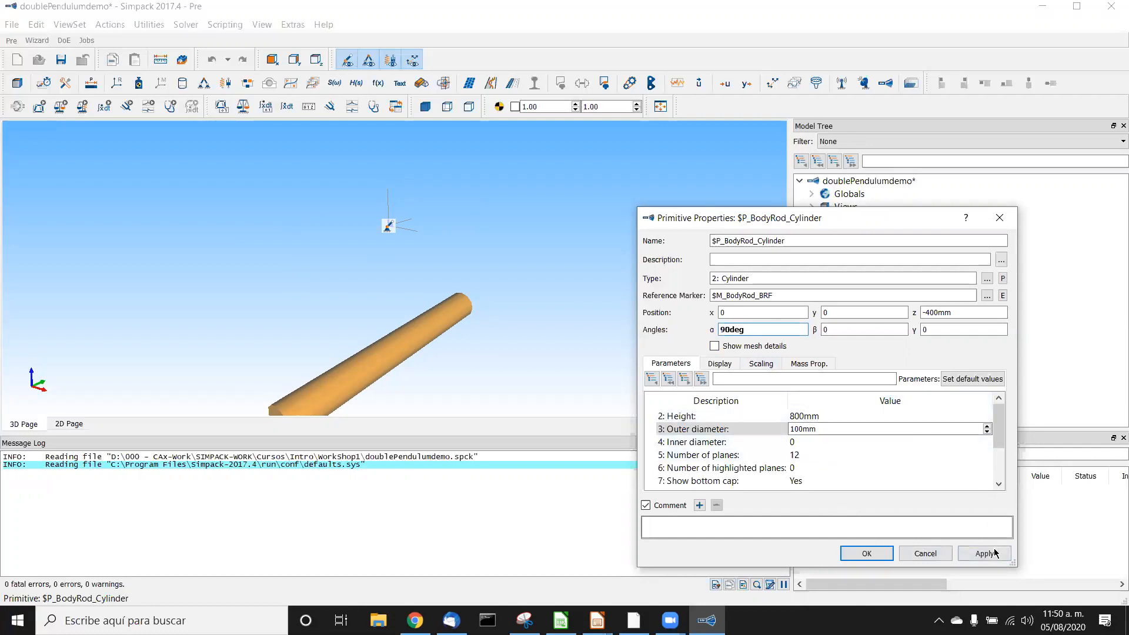
{"action": "left_click", "coordinate": [995, 553]}
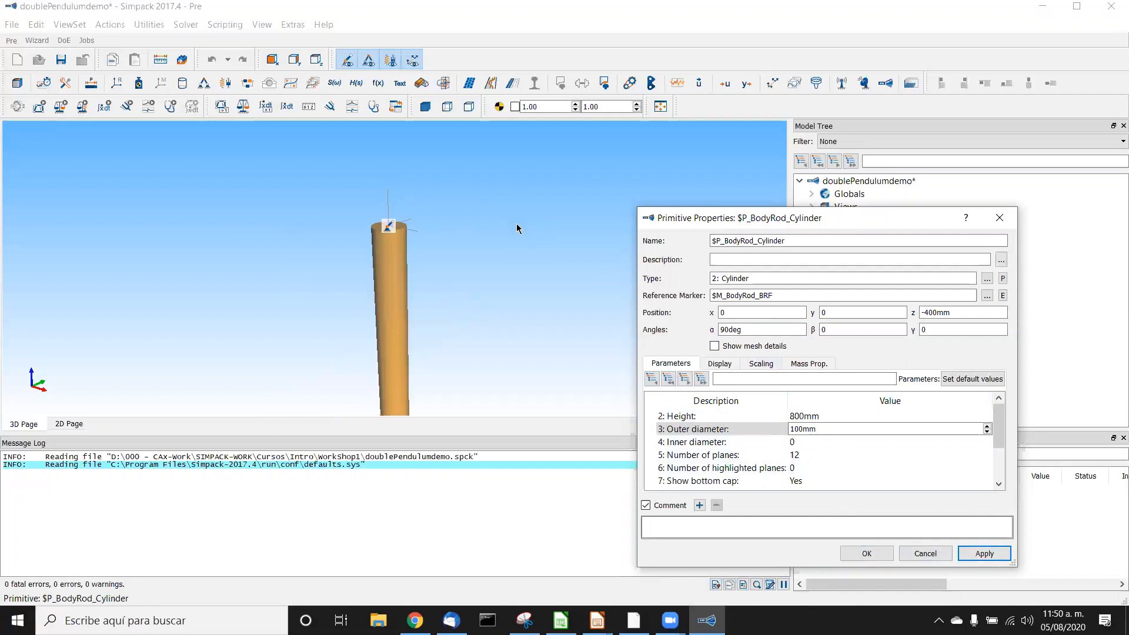
{"action": "right_click", "coordinate": [506, 301]}
{"action": "left_click", "coordinate": [495, 323]}
{"action": "left_click_drag", "start_coordinate": [494, 324], "coordinate": [463, 304]}
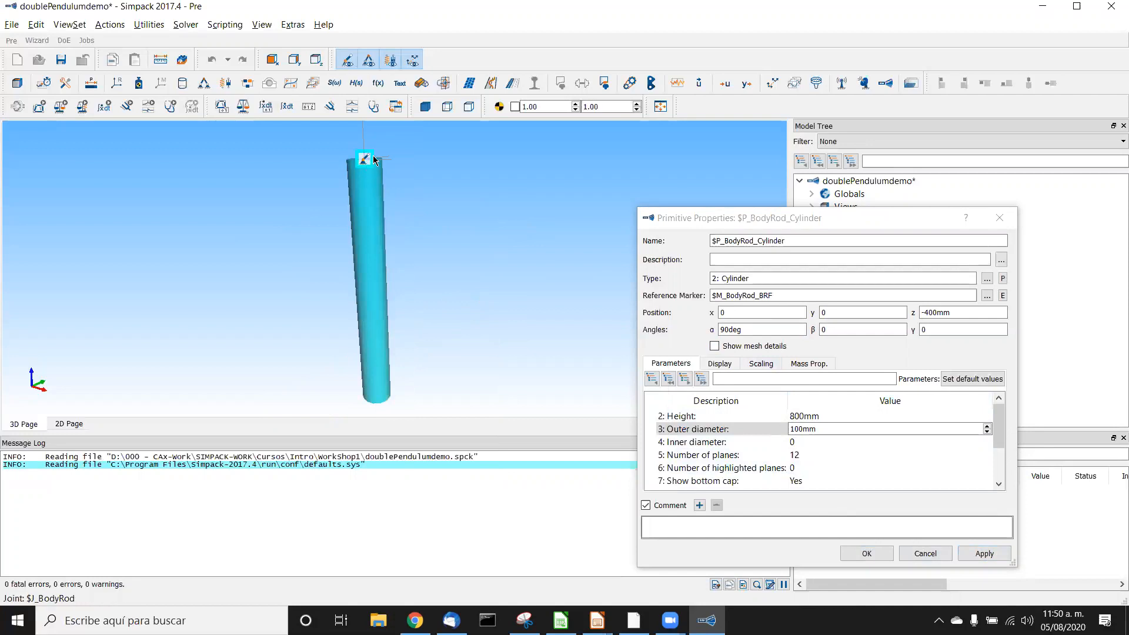
Check the density in the rod cylinder's mass properties and accept the cylinder definition
{"action": "mouse_move", "coordinate": [441, 194]}
{"action": "middle_mouse_down", "text": "ctrl"}
{"action": "mouse_move", "coordinate": [442, 218]}
{"action": "mouse_move", "coordinate": [441, 194]}
{"action": "middle_mouse_up", "text": "ctrl"}
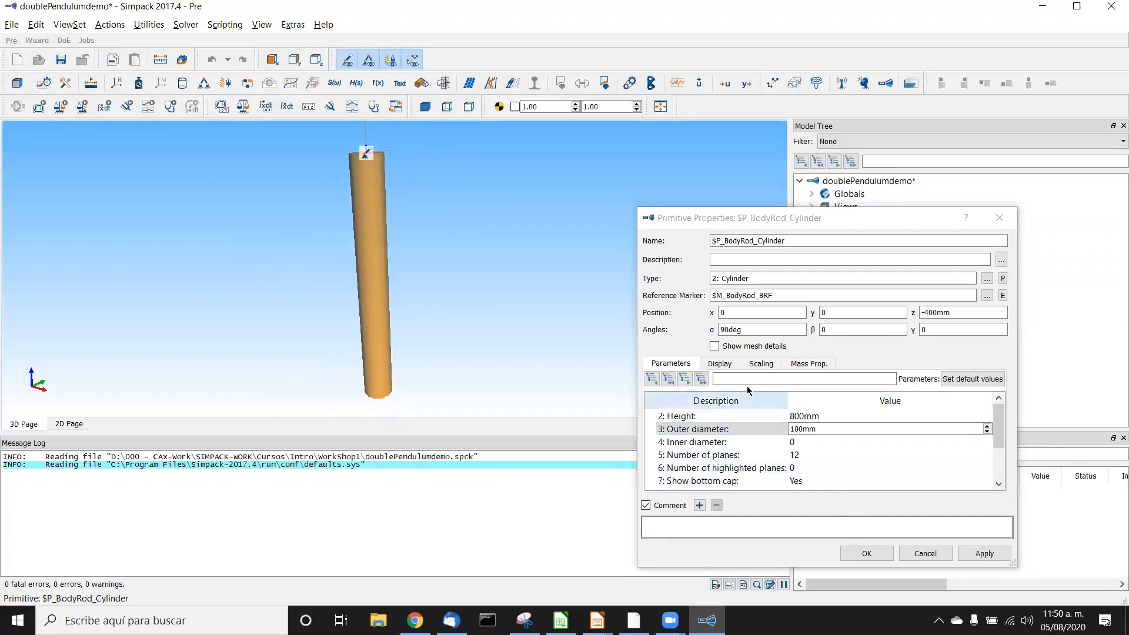
{"action": "left_click", "coordinate": [804, 367]}
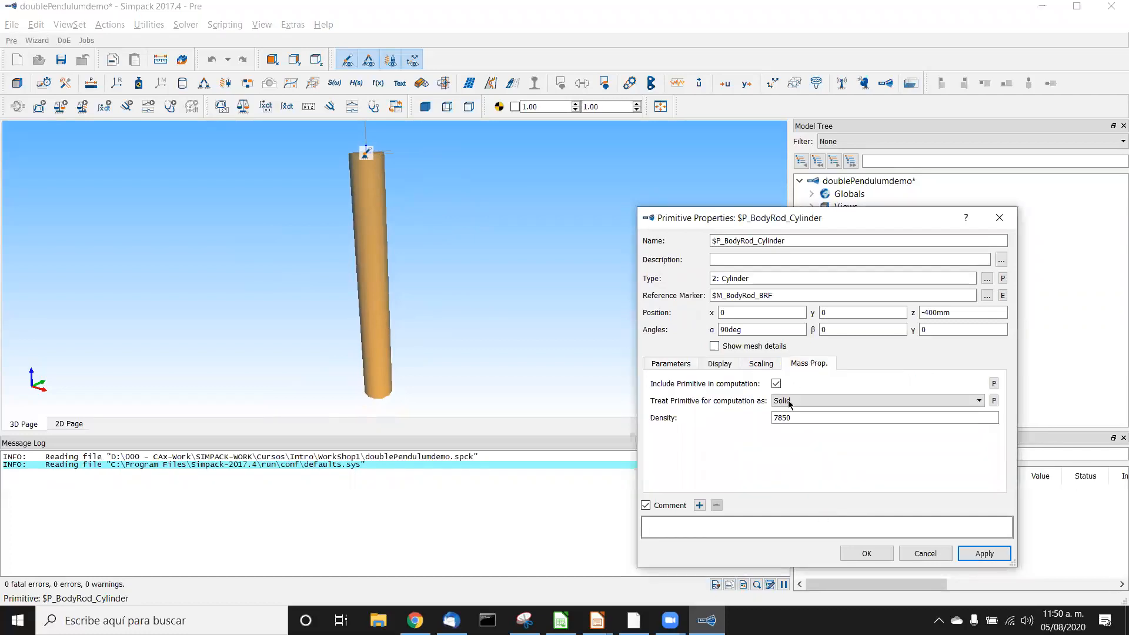
{"action": "double_click", "coordinate": [799, 418]}
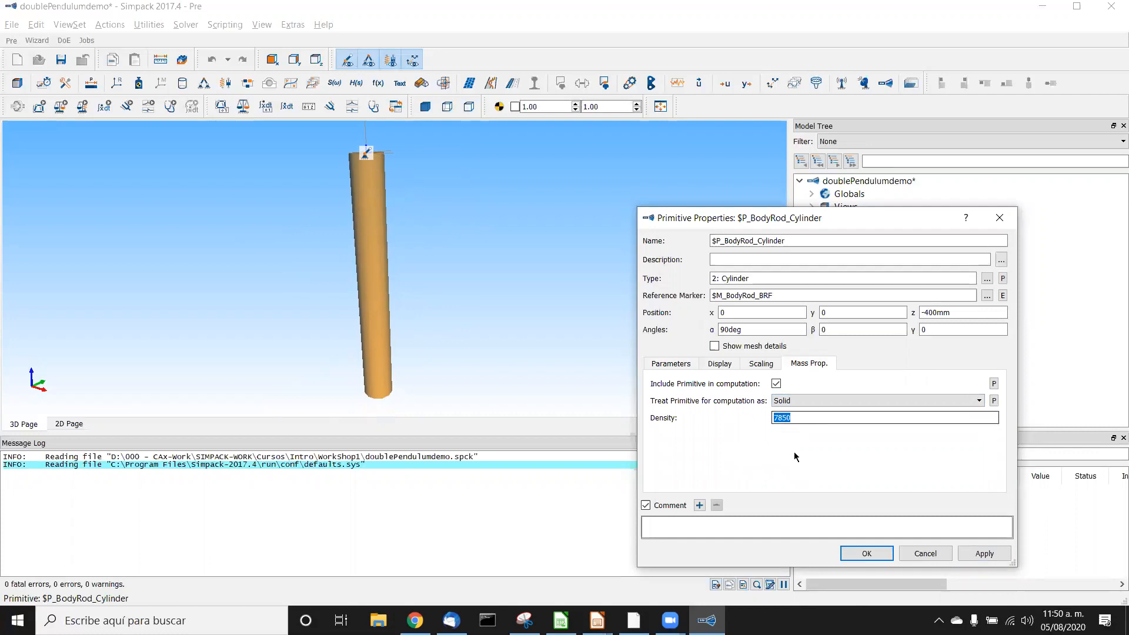
{"action": "left_click", "coordinate": [849, 553]}
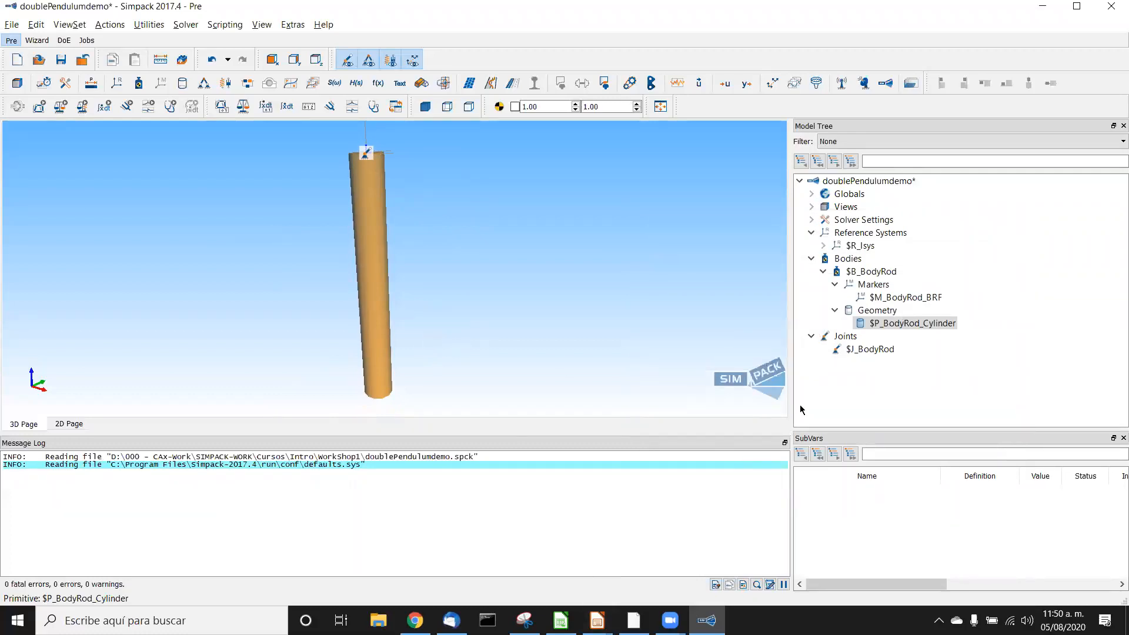
Create a second geometry primitive named $P_BodyRod_sphere on the rod body and close its properties unedited
{"action": "double_click", "coordinate": [876, 311]}
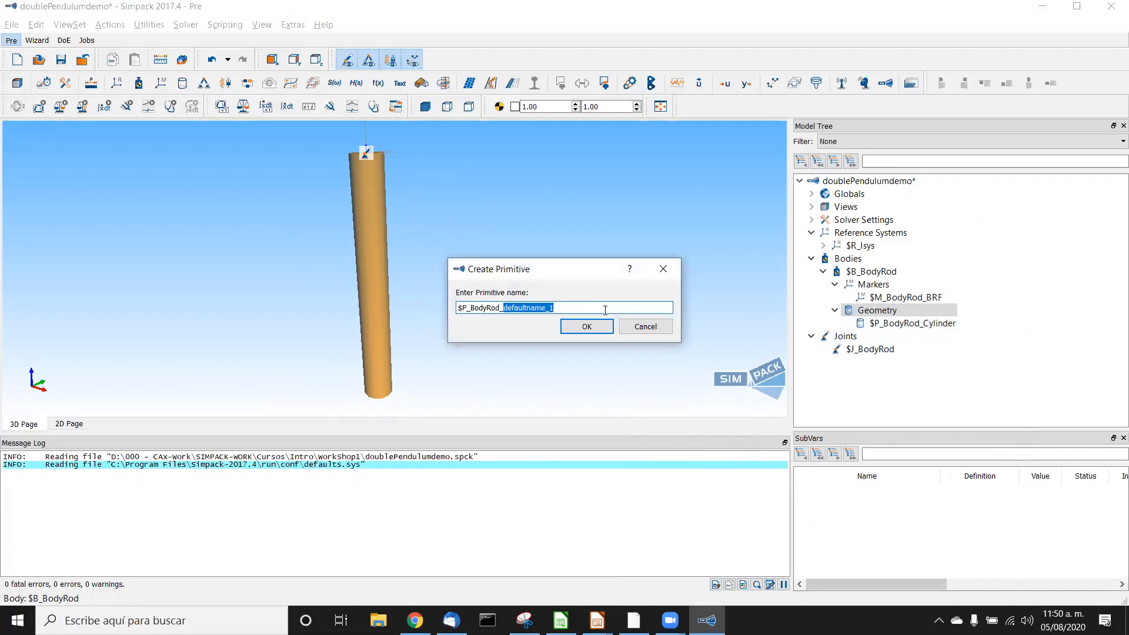
{"action": "type", "text": "spher"}
{"action": "left_click", "coordinate": [607, 325]}
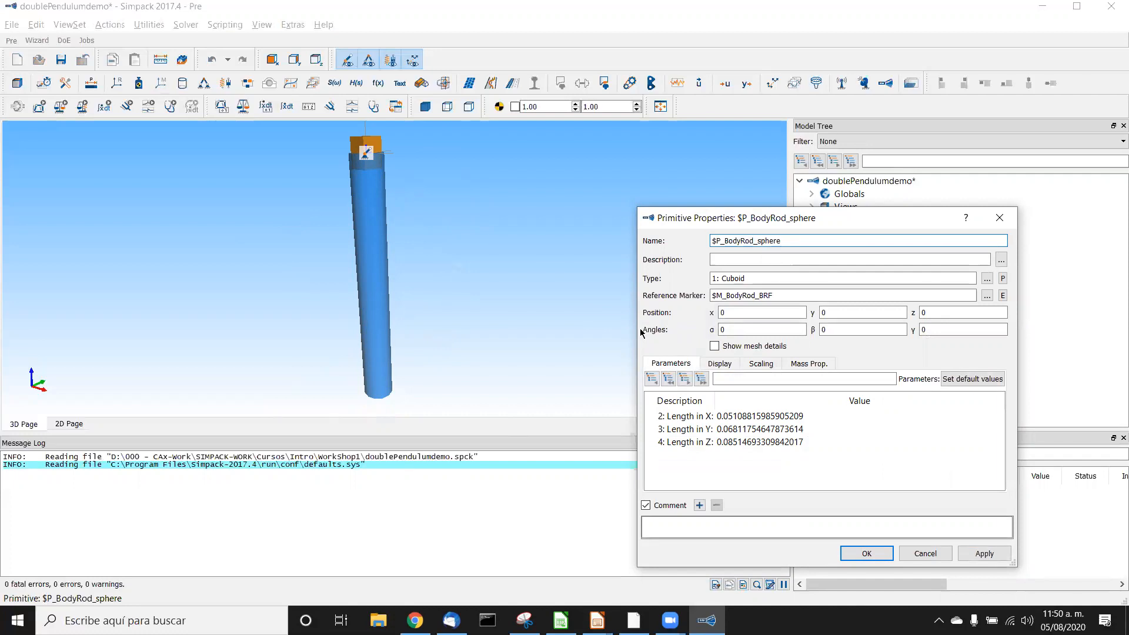
{"action": "left_click", "coordinate": [917, 557]}
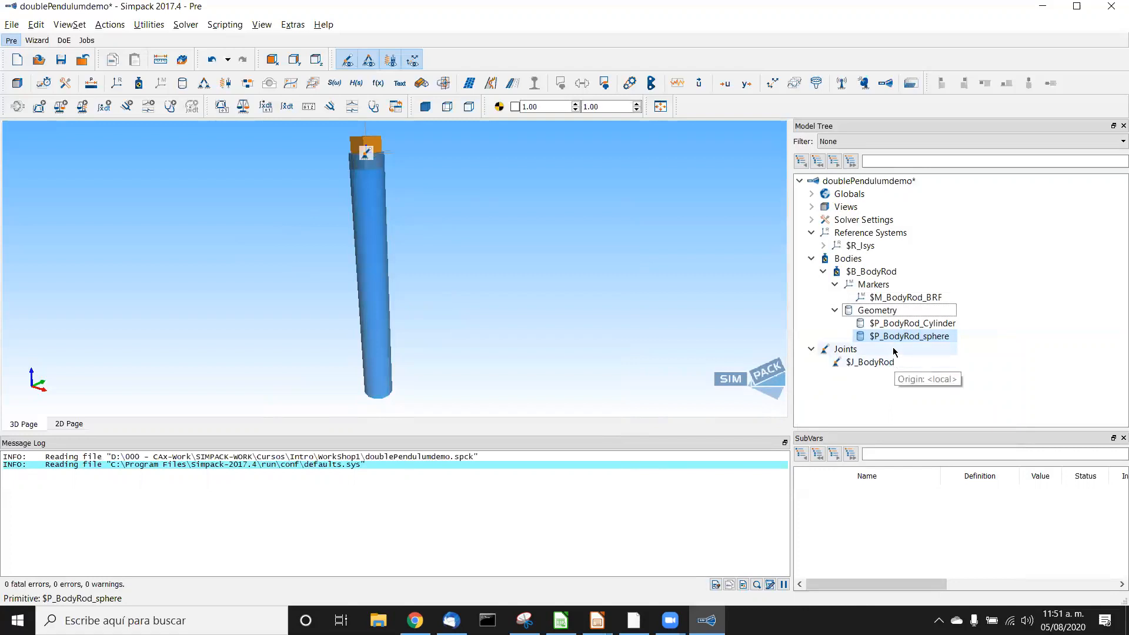
Review the properties of joint $J_BodyRod and marker $M_BodyRod_BRF
{"action": "left_click", "coordinate": [872, 363]}
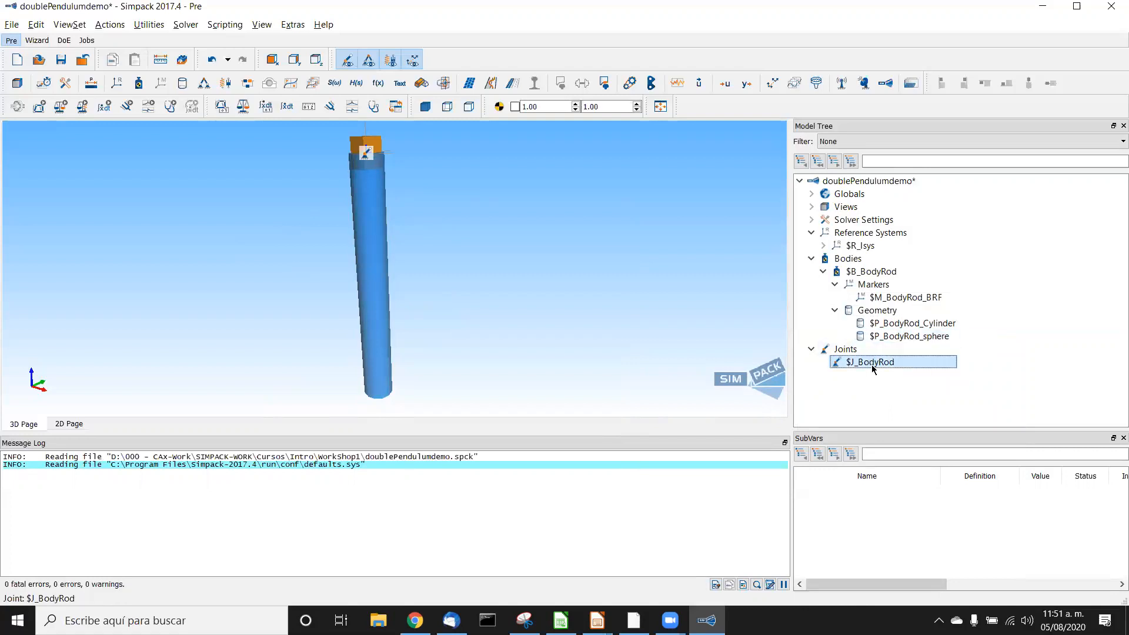
{"action": "double_click", "coordinate": [872, 362]}
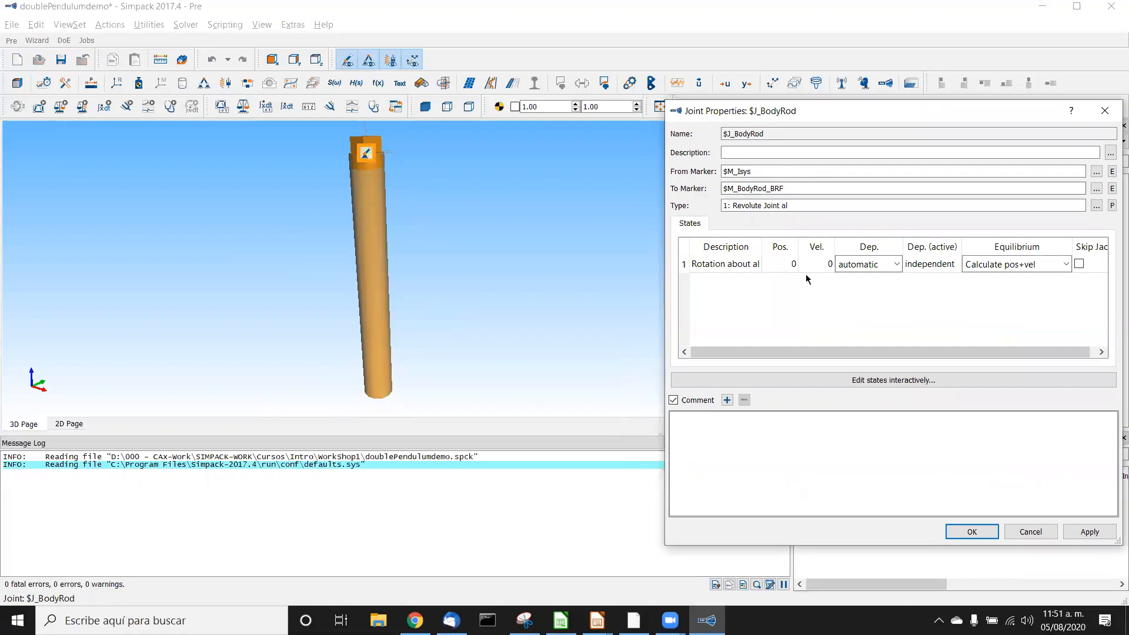
{"action": "left_click", "coordinate": [1045, 533]}
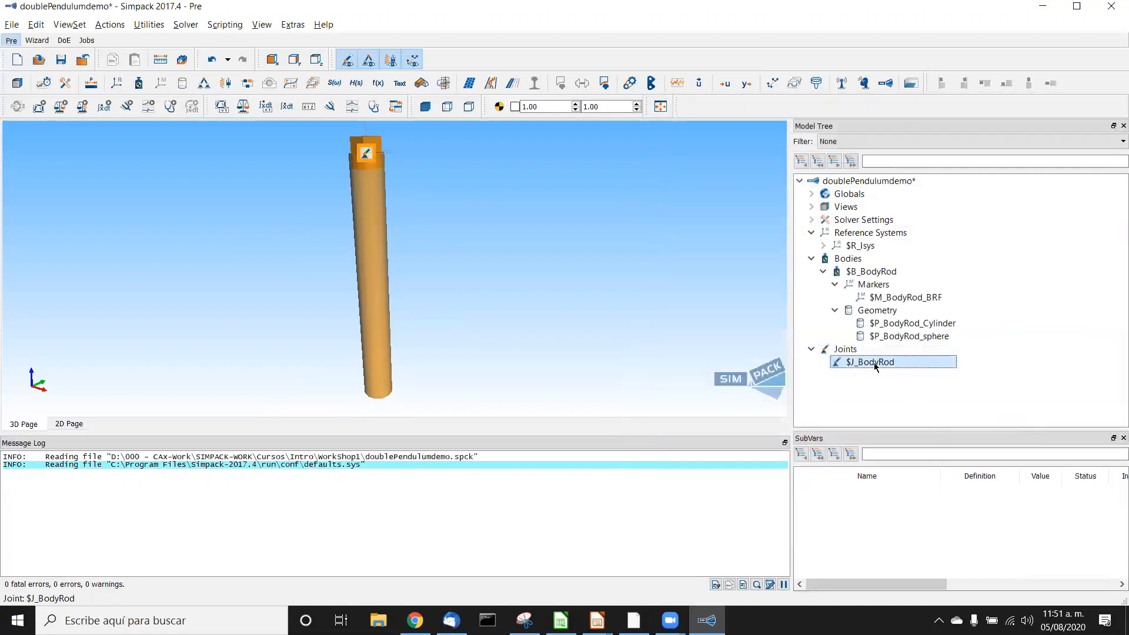
{"action": "left_click", "coordinate": [859, 350]}
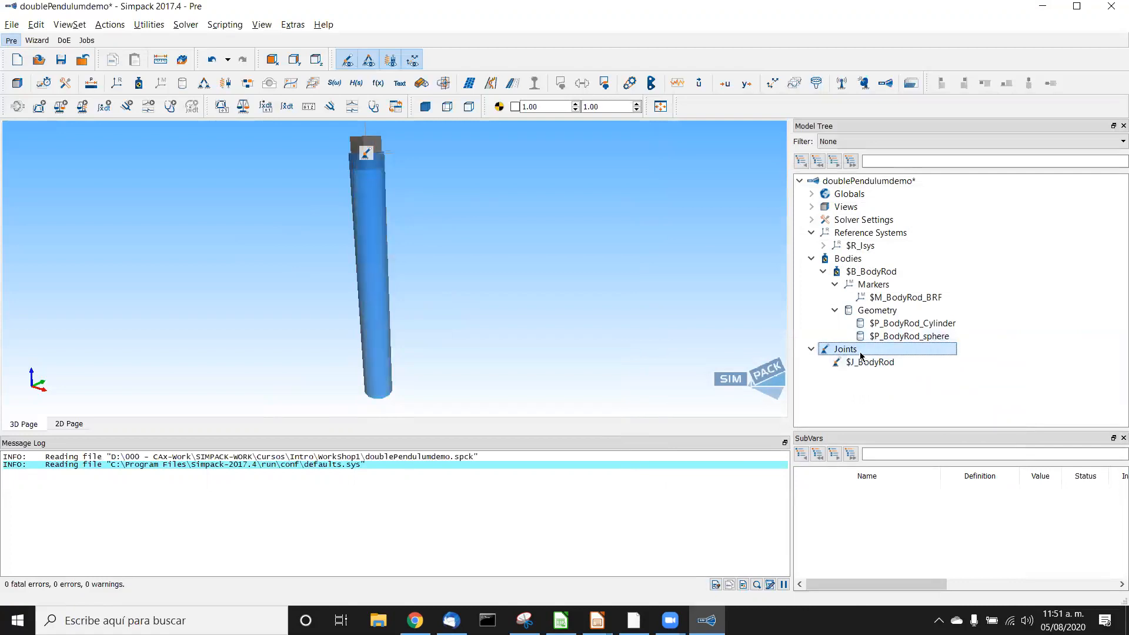
{"action": "double_click", "coordinate": [899, 297]}
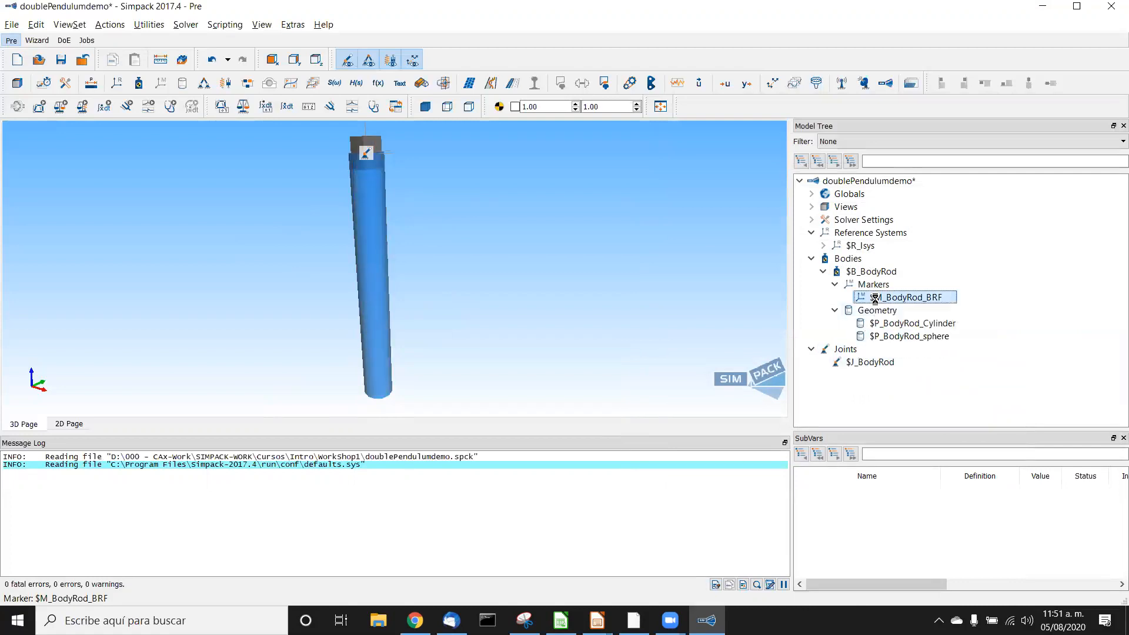
{"action": "left_click", "coordinate": [971, 520]}
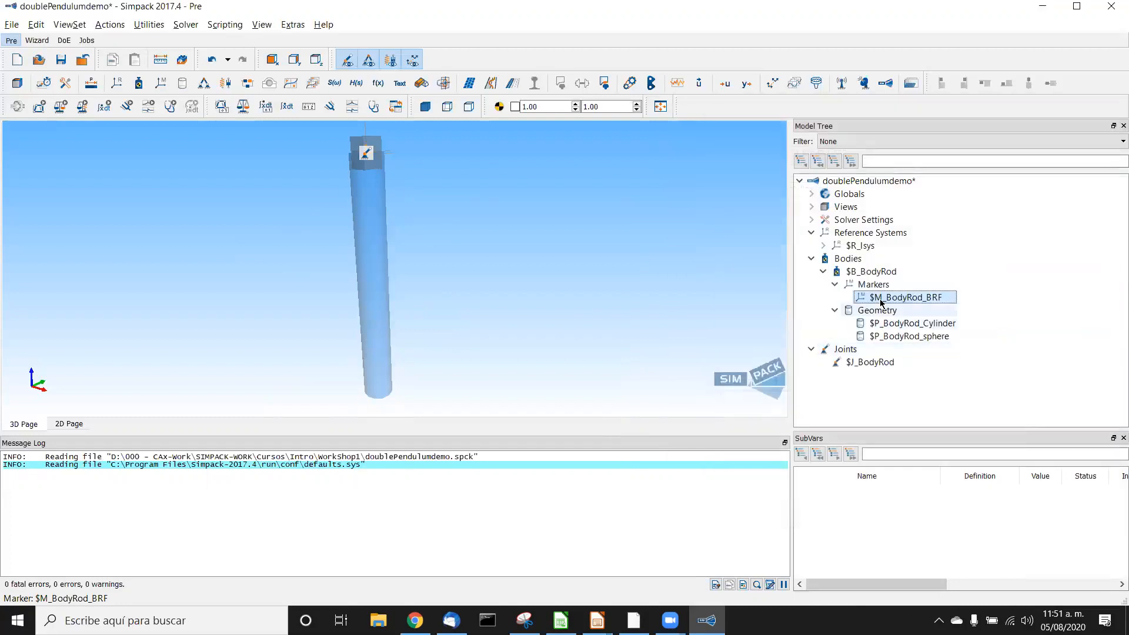
Create a marker named $M_BodyRod_Bottom on the rod body with its z position at -800mm
{"action": "double_click", "coordinate": [876, 286]}
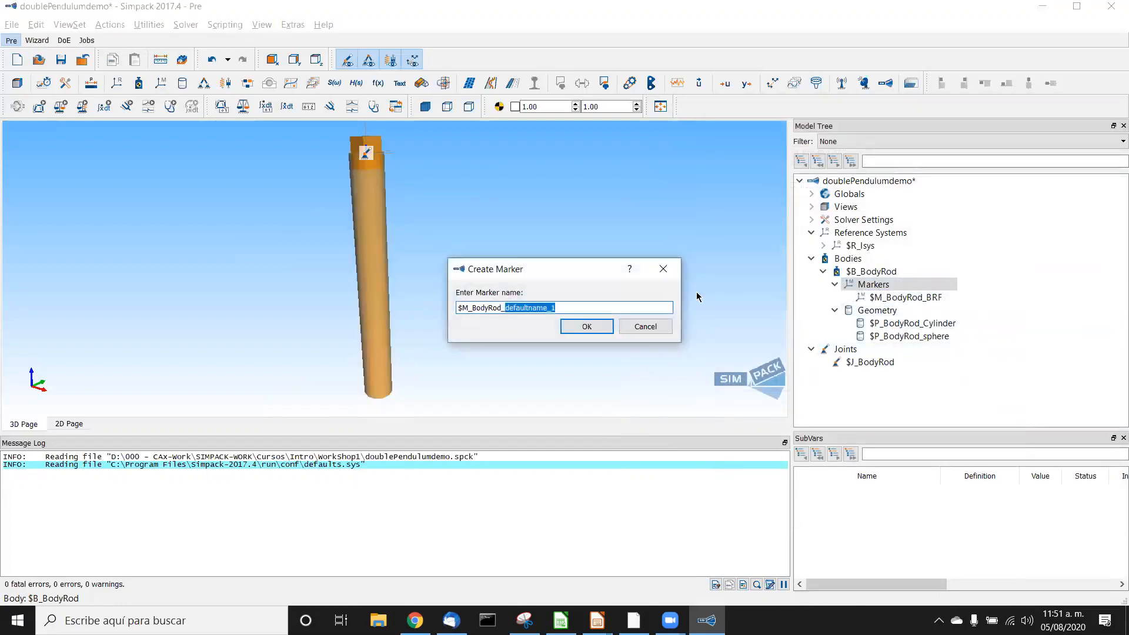
{"action": "type", "text": "Botto"}
{"action": "left_click", "coordinate": [595, 329]}
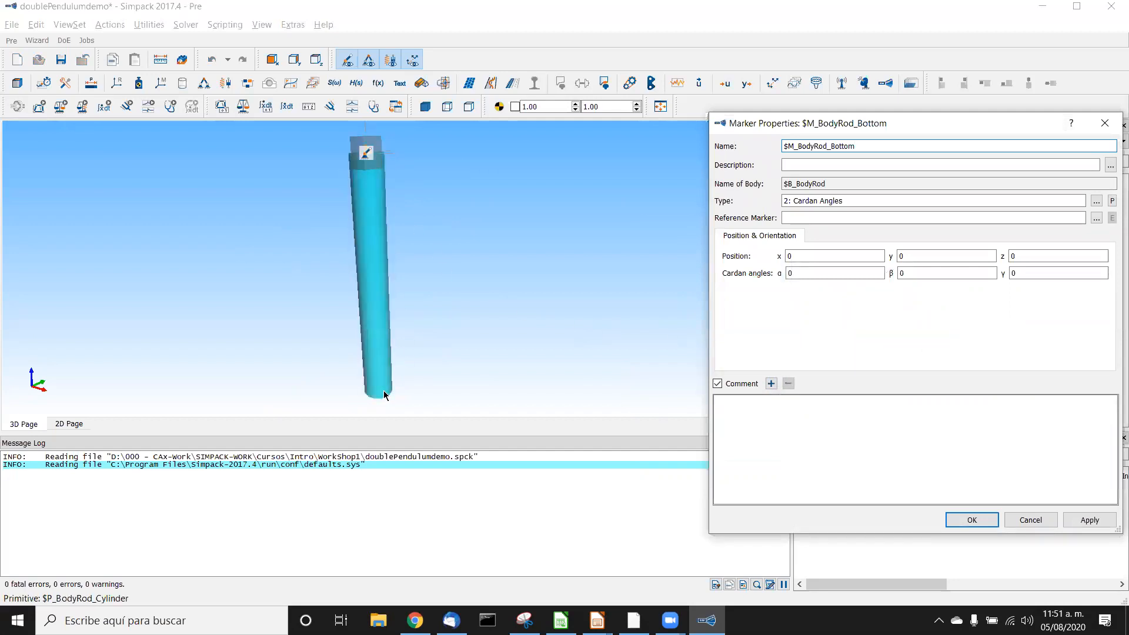
{"action": "double_click", "coordinate": [1019, 260]}
{"action": "type", "text": "-800"}
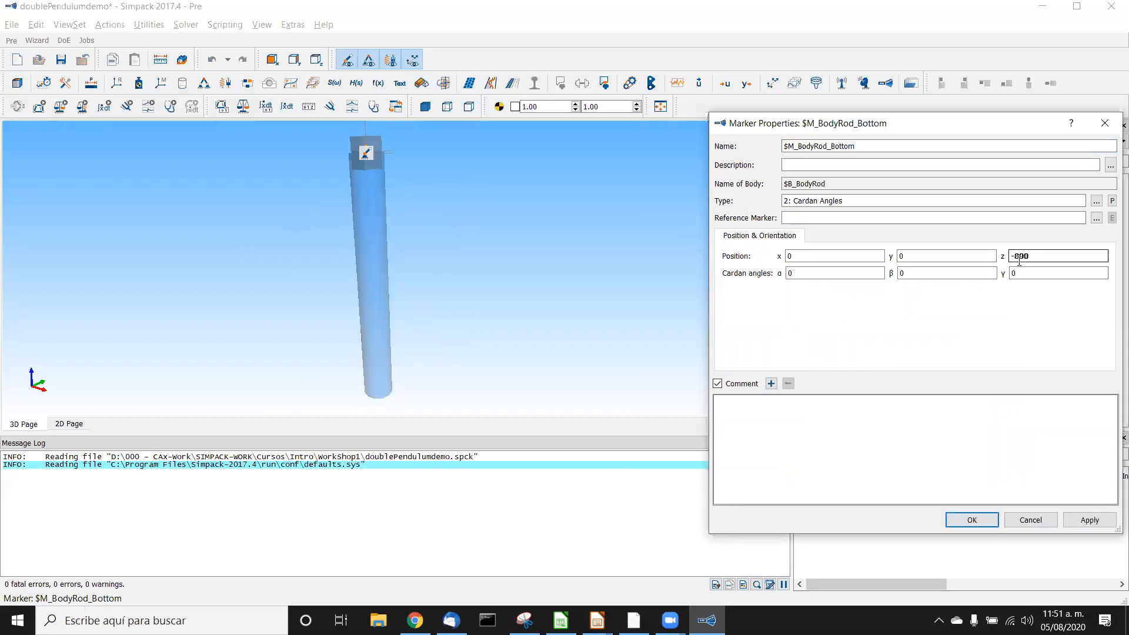
{"action": "type", "text": "mm"}
{"action": "left_click", "coordinate": [1089, 520]}
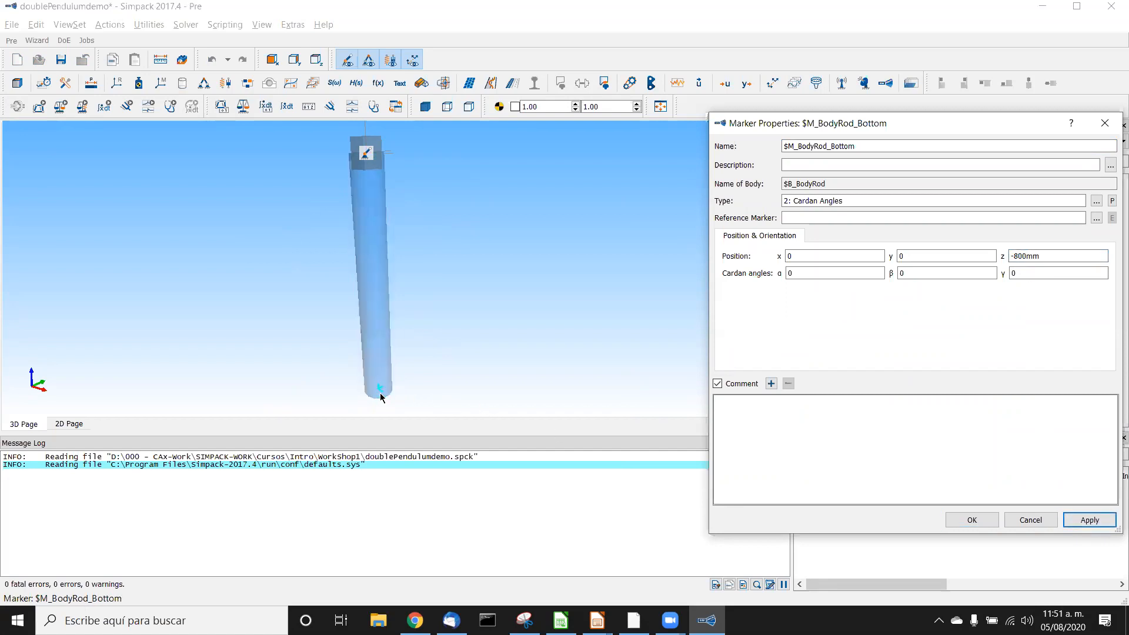
{"action": "left_click", "coordinate": [968, 520]}
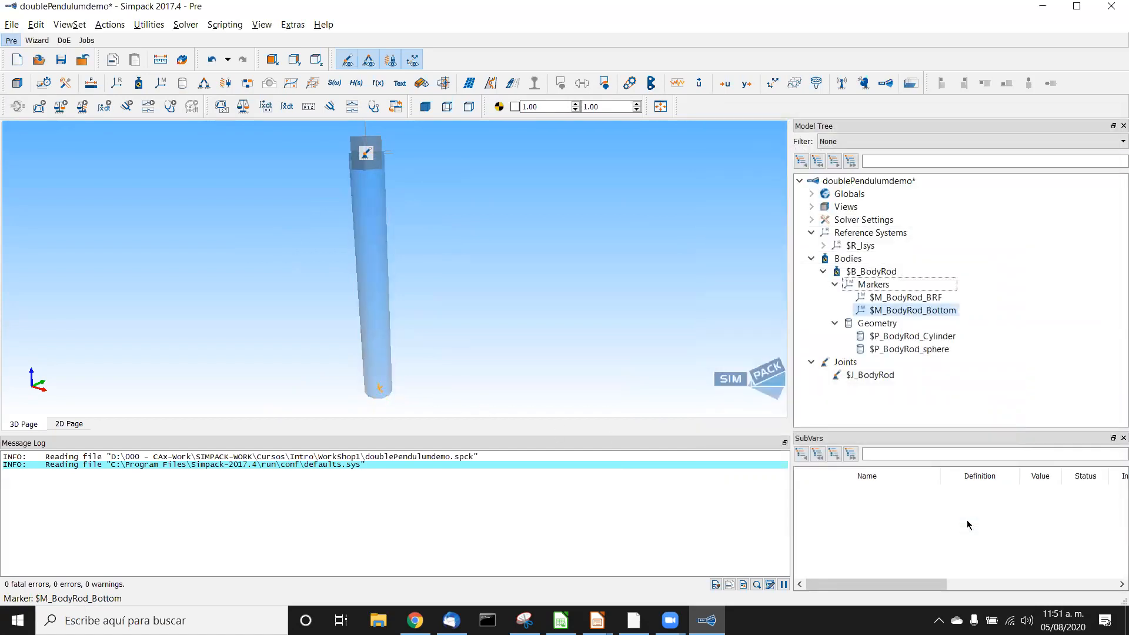
Change the type of primitive $P_BodyRod_sphere to 15: Sphere
{"action": "double_click", "coordinate": [939, 350]}
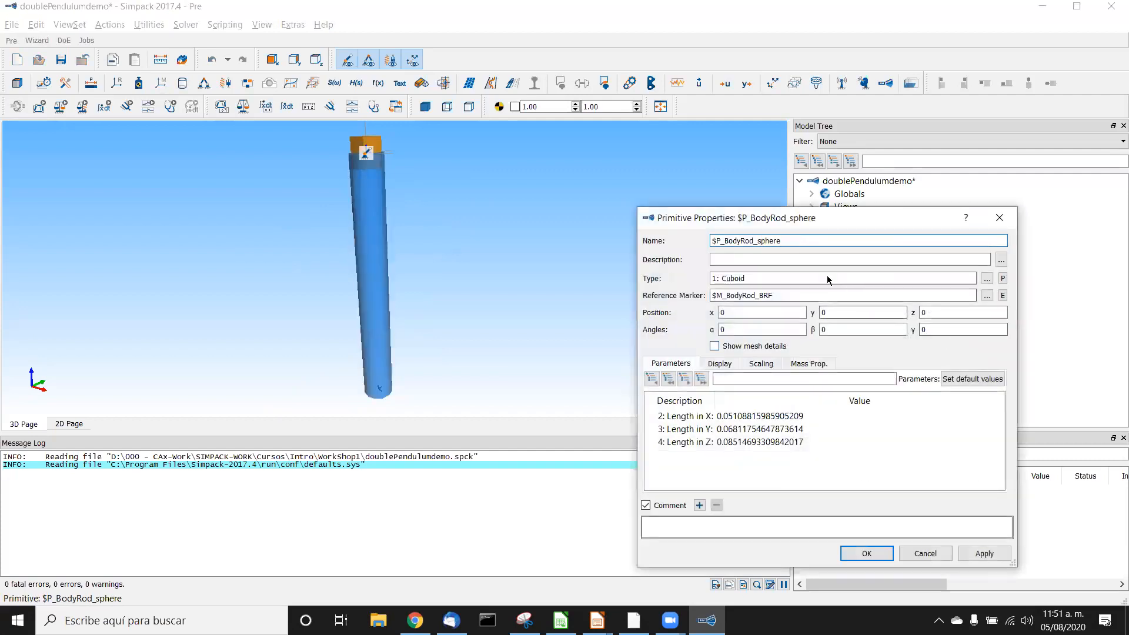
{"action": "double_click", "coordinate": [763, 277]}
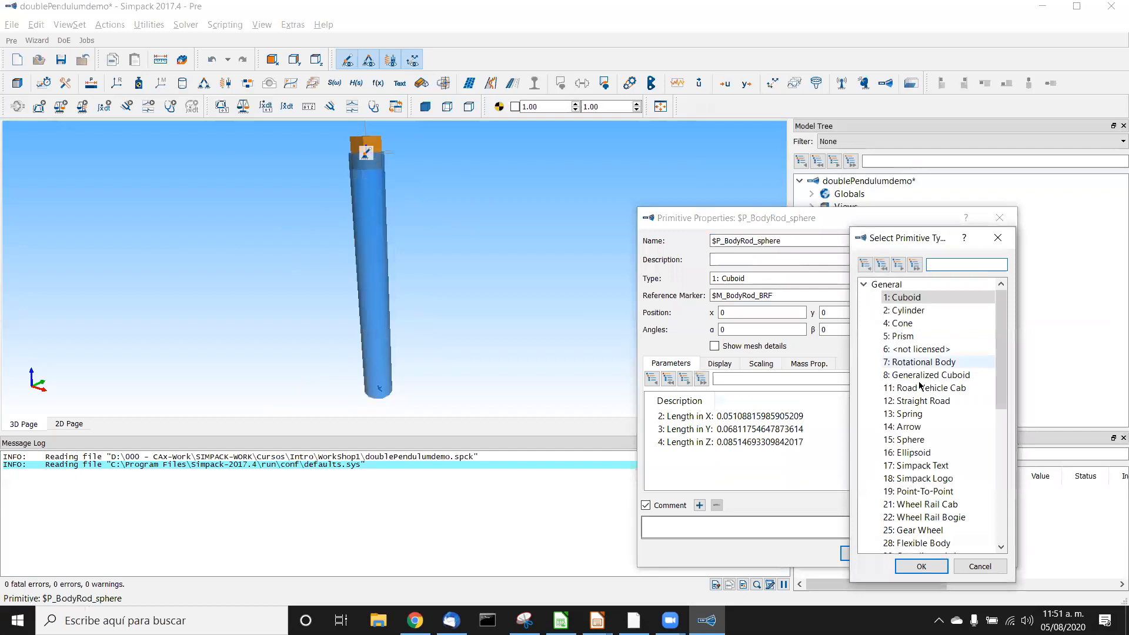
{"action": "left_click", "coordinate": [929, 444]}
{"action": "left_click", "coordinate": [922, 566]}
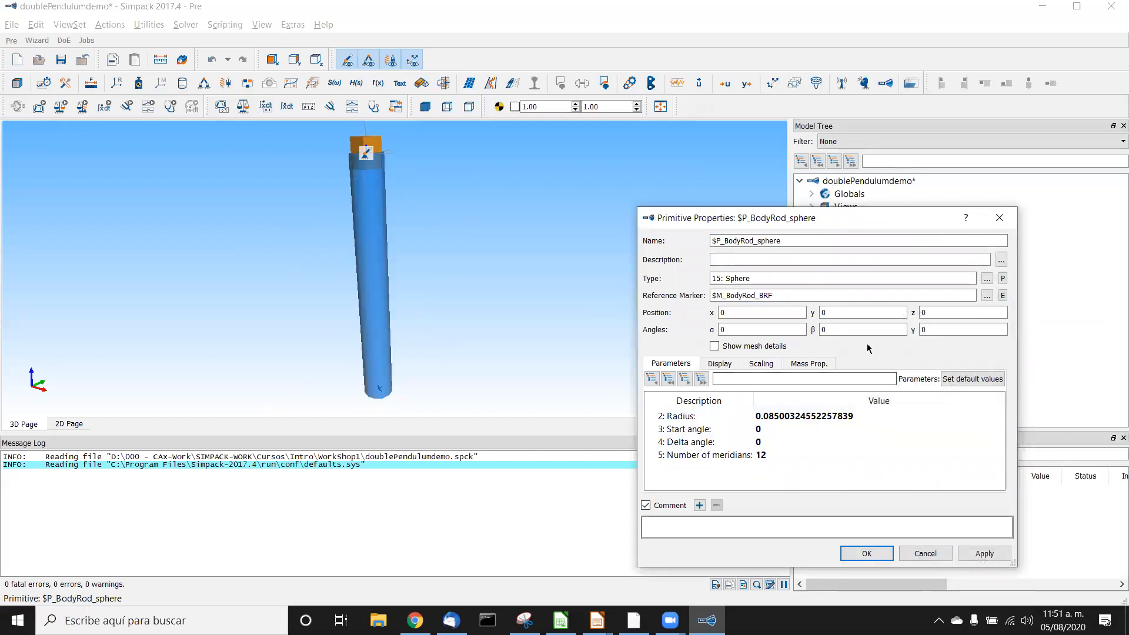
Attach the sphere to reference marker $M_BodyRod_Bottom and apply it
{"action": "double_click", "coordinate": [929, 313]}
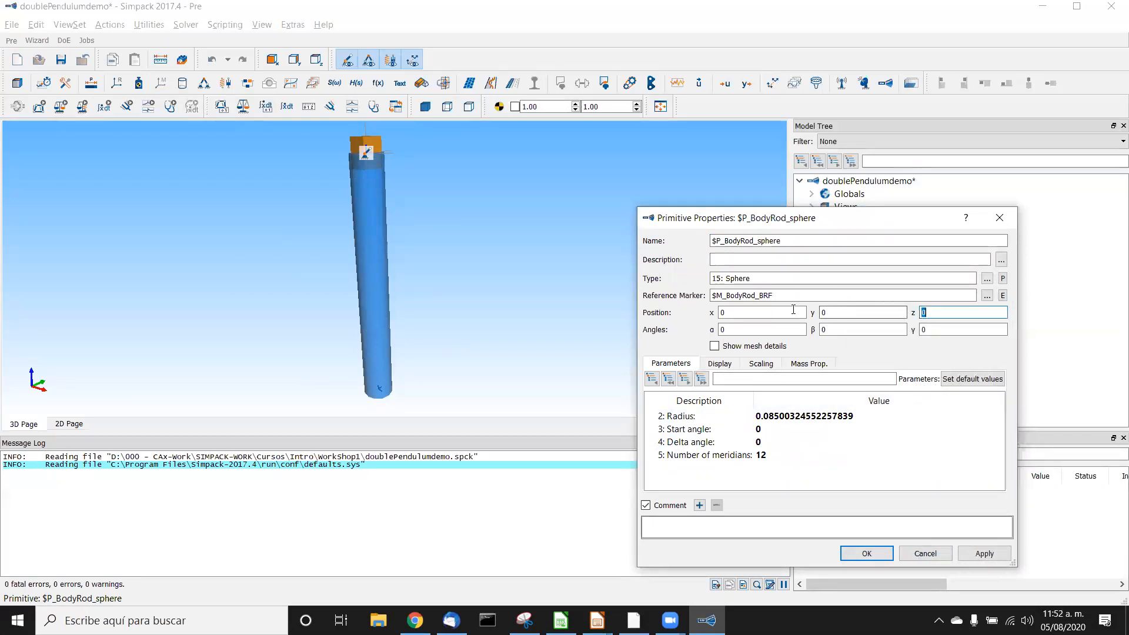
{"action": "left_click", "coordinate": [986, 295]}
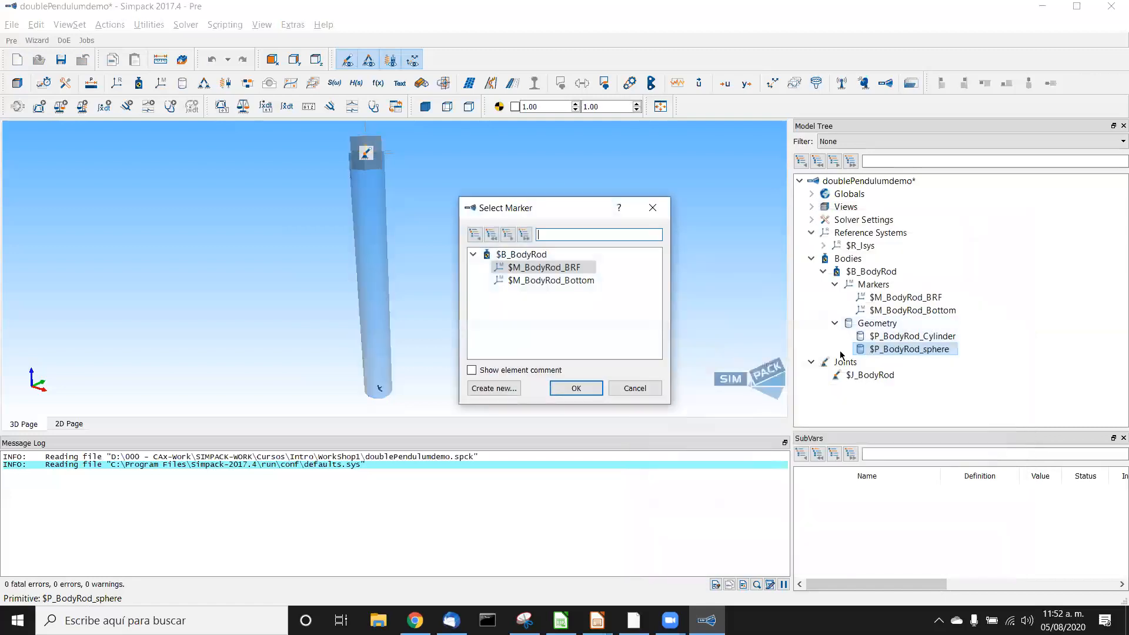
{"action": "left_click", "coordinate": [593, 281]}
{"action": "left_click", "coordinate": [596, 389]}
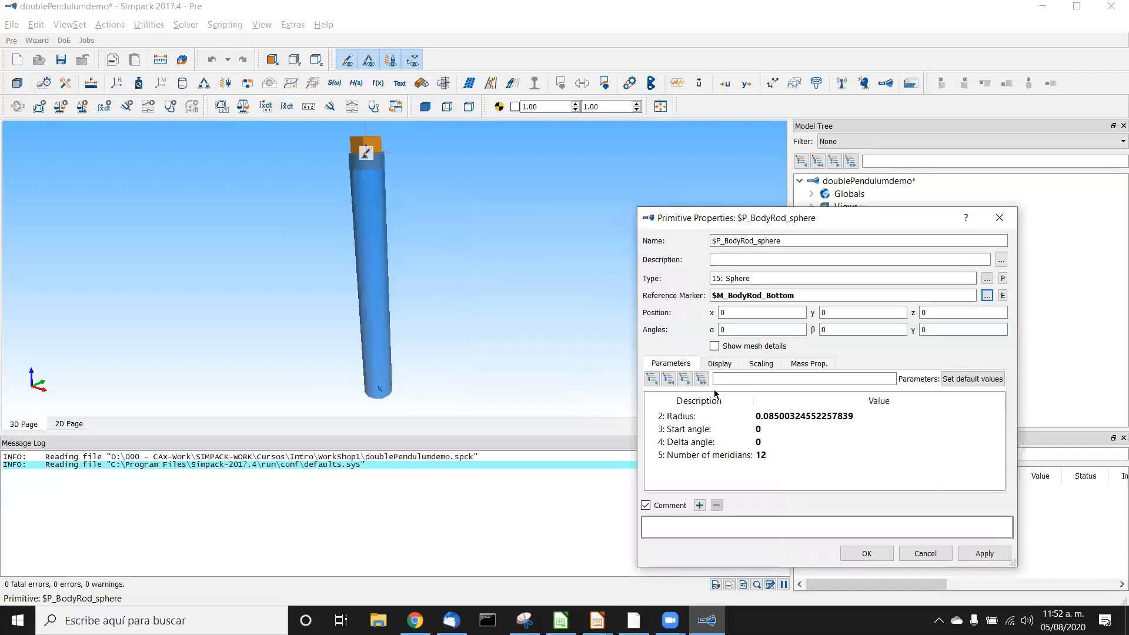
{"action": "left_click", "coordinate": [985, 553]}
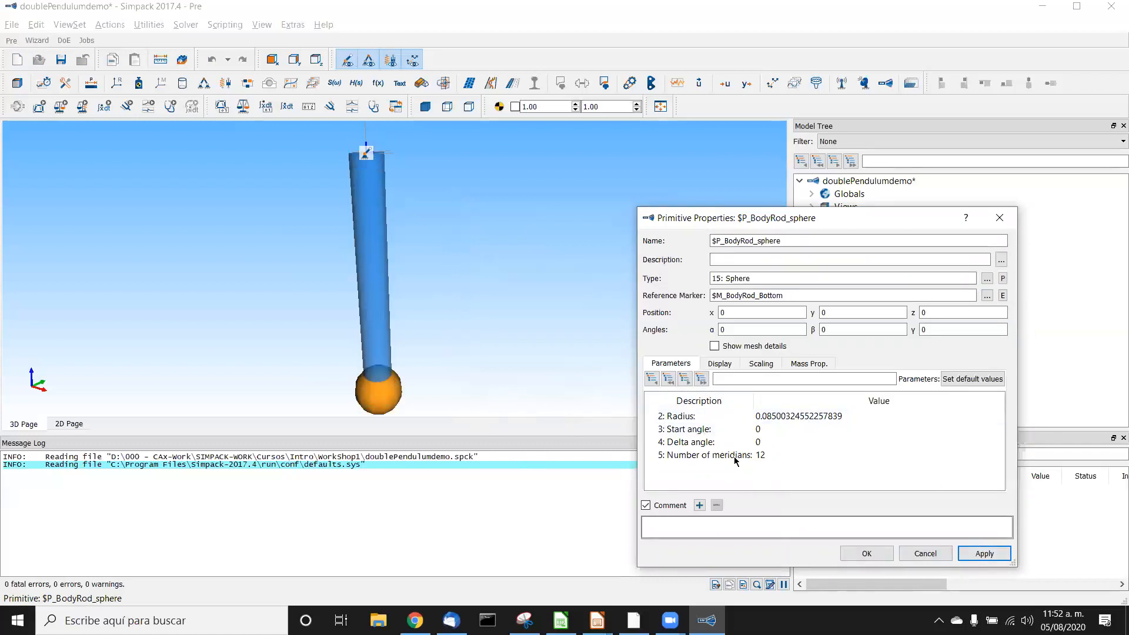
Look up the sphere radius on the Impress slide, set it to 200mm in Simpack, and apply it
{"action": "double_click", "coordinate": [779, 417]}
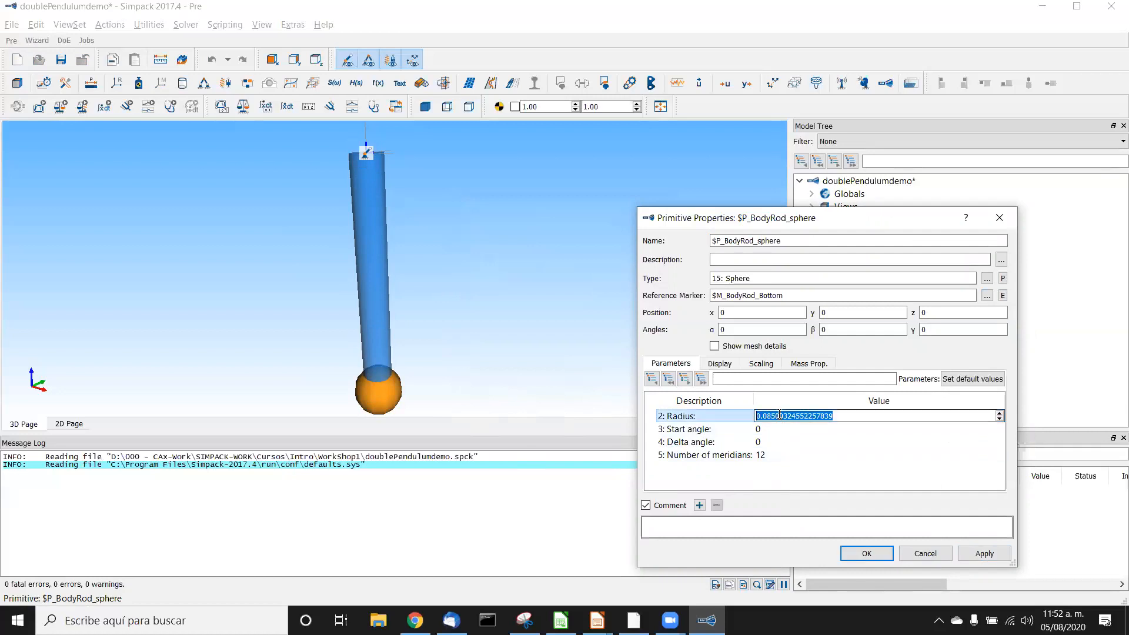
{"action": "key", "text": "alt+Tab"}
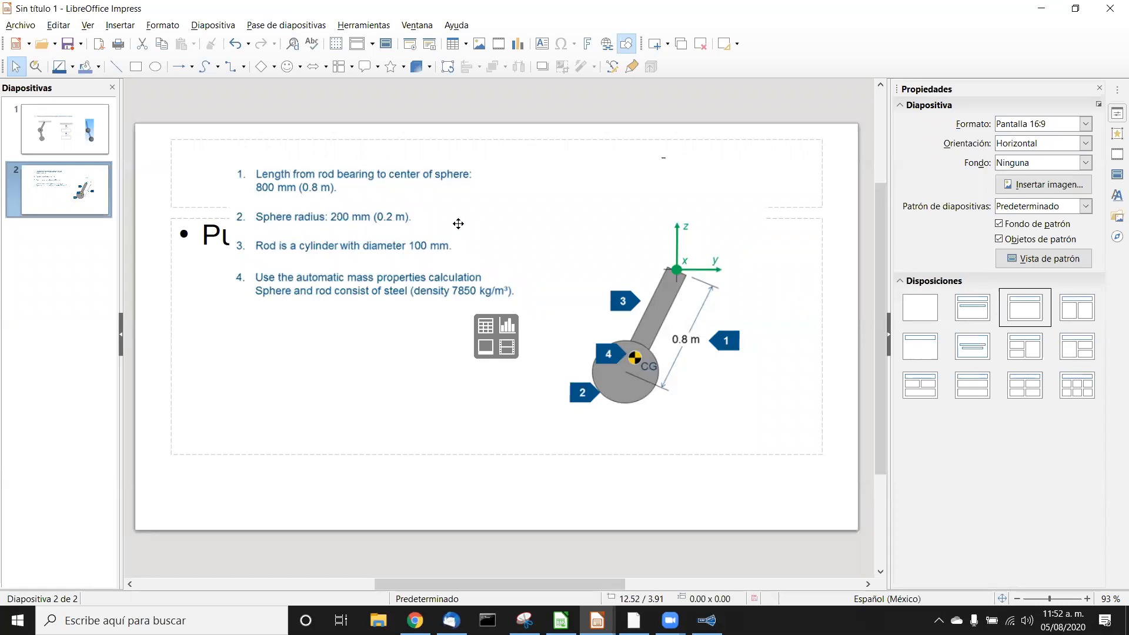
{"action": "key", "text": "alt+Tab"}
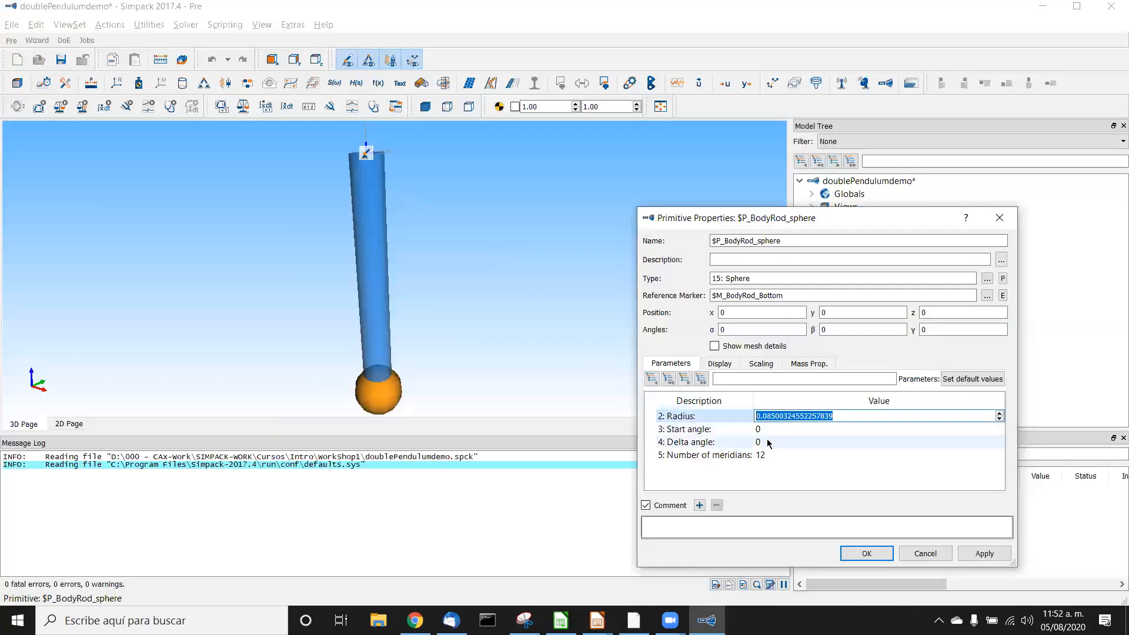
{"action": "type", "text": "200mm"}
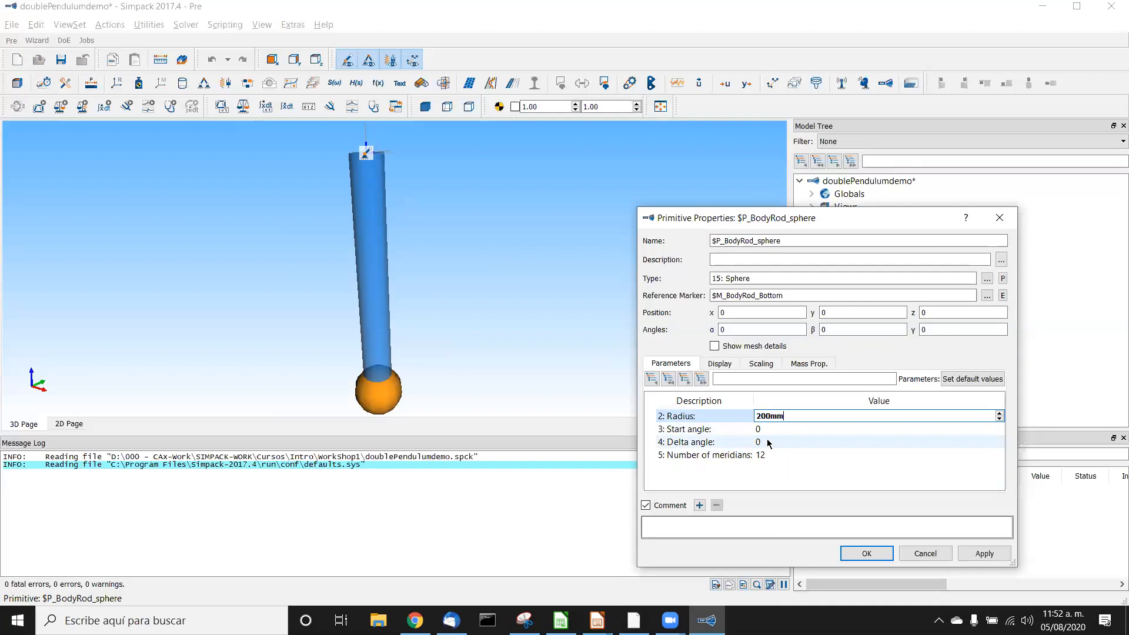
{"action": "left_click", "coordinate": [982, 555]}
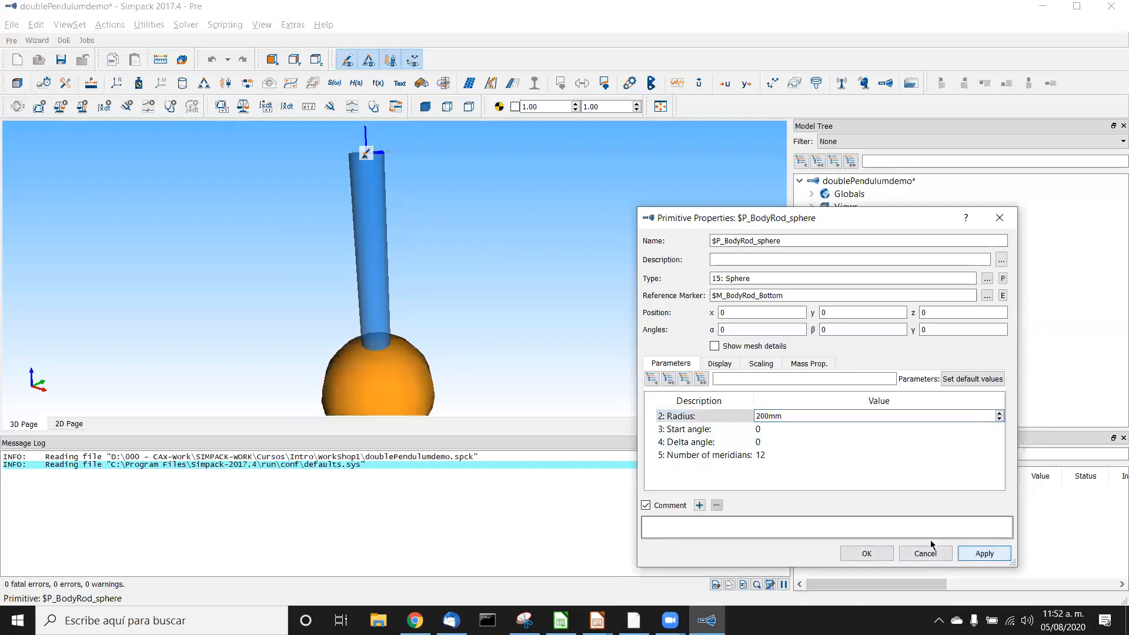
Set the sphere's density to 7850kg/m^3 in its mass properties and accept the primitive's properties
{"action": "middle_click_drag", "start_coordinate": [478, 331], "coordinate": [468, 280]}
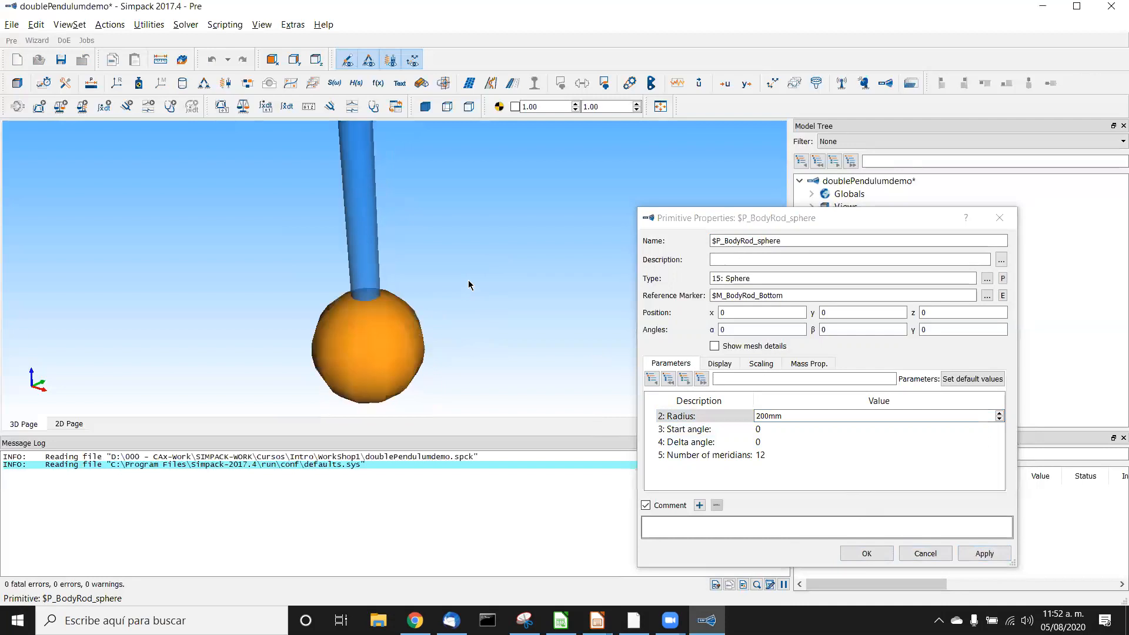
{"action": "scroll", "coordinate": [468, 280], "scroll_direction": "down", "scroll_amount": 3}
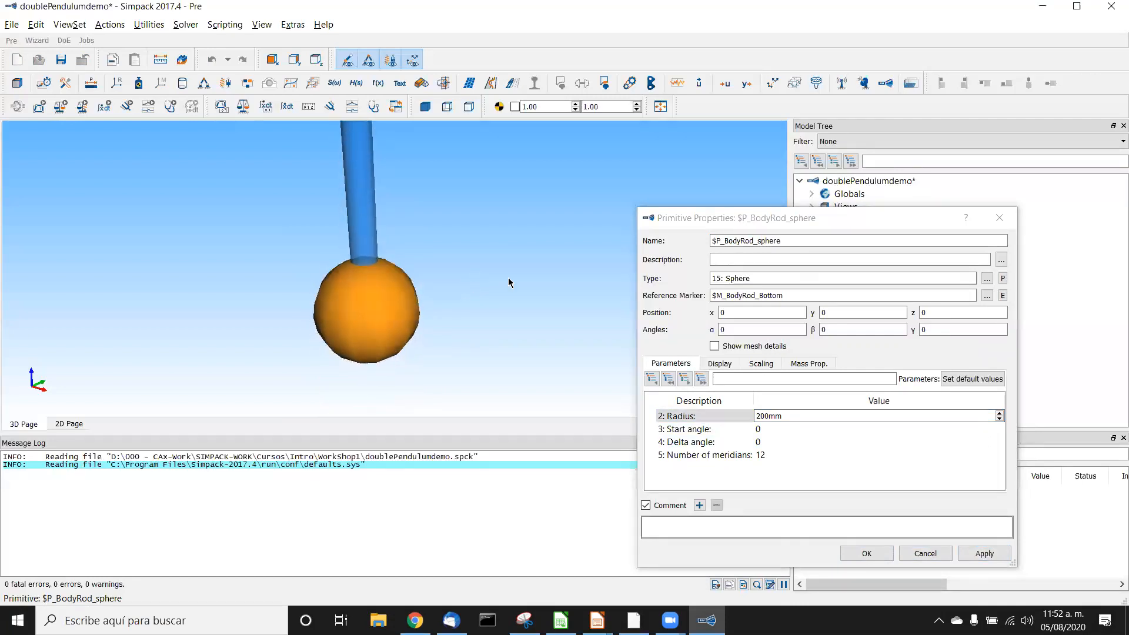
{"action": "left_click", "coordinate": [810, 364]}
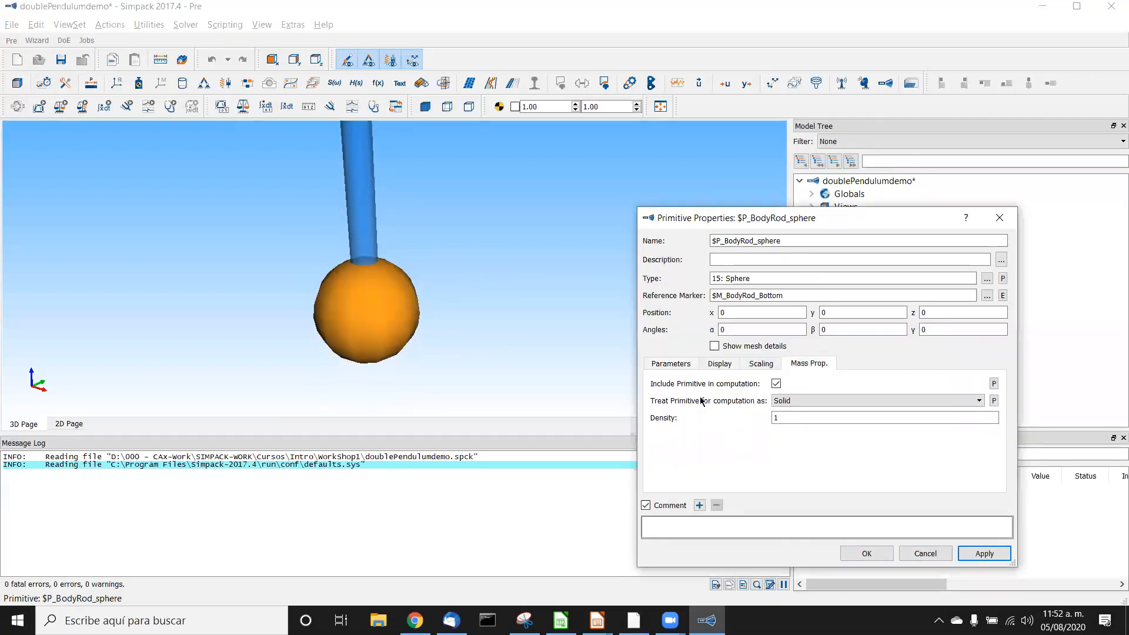
{"action": "double_click", "coordinate": [782, 422]}
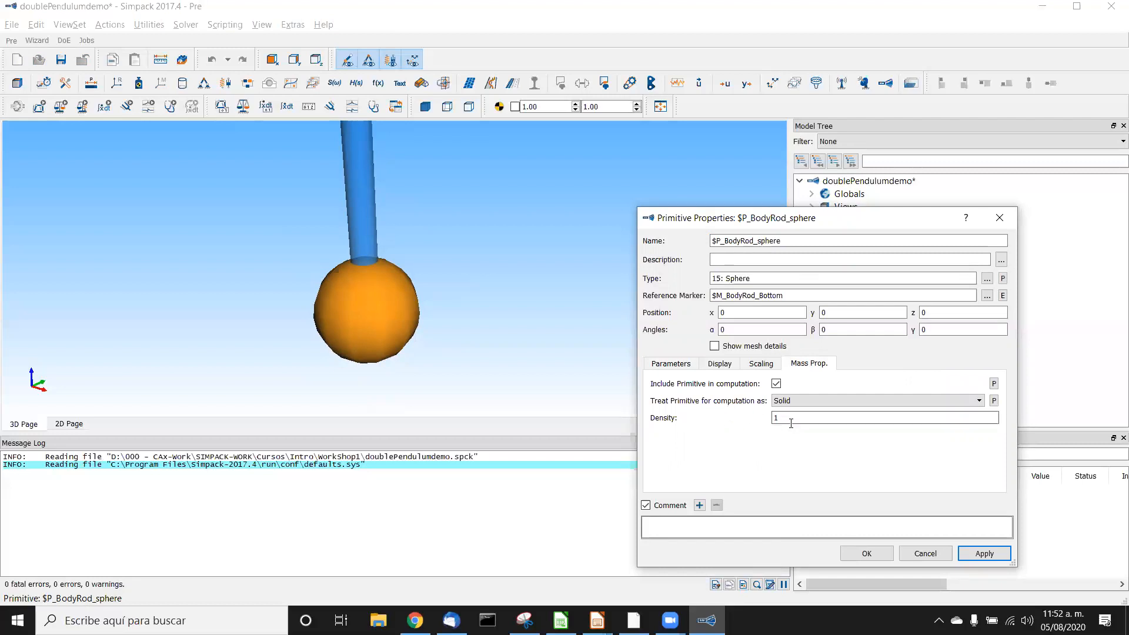
{"action": "type", "text": "7850kg/"}
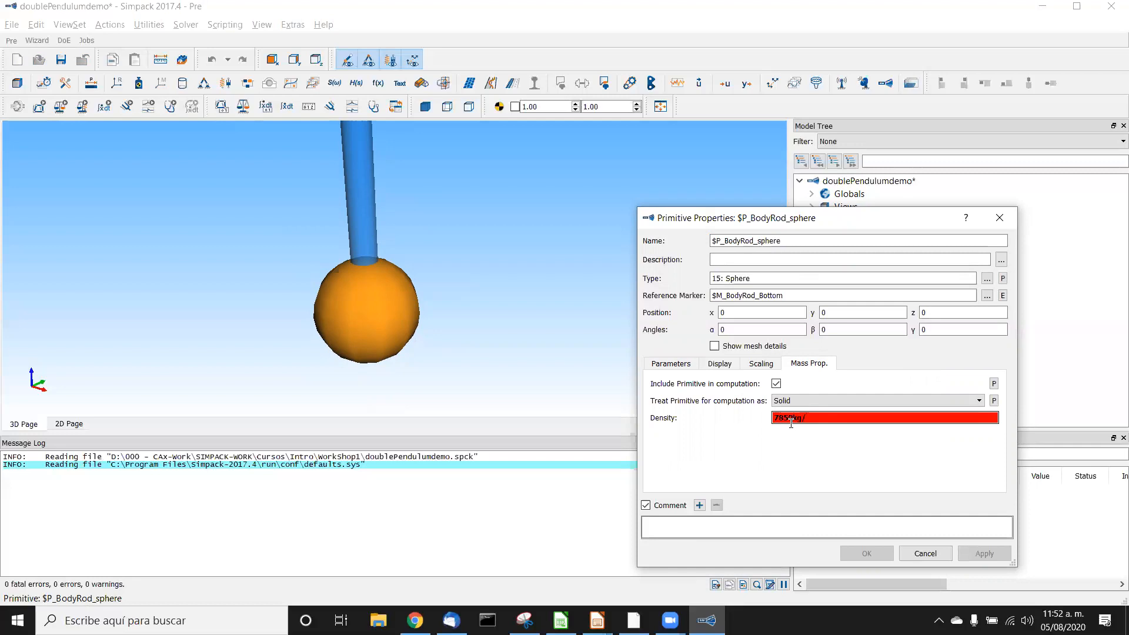
{"action": "type", "text": "m^3"}
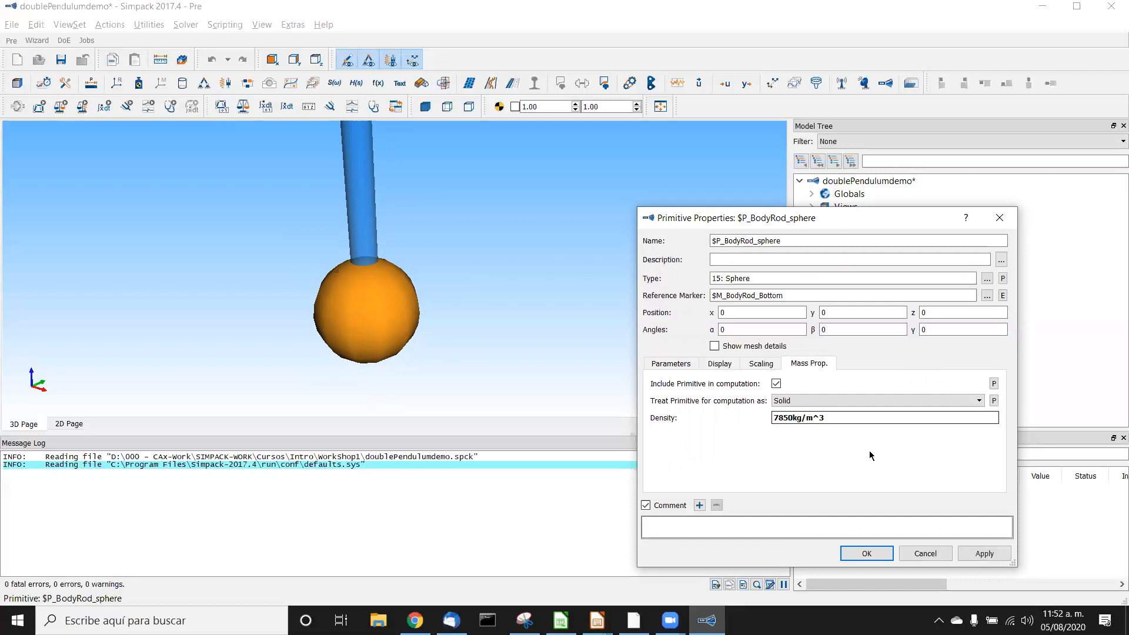
{"action": "left_click", "coordinate": [883, 555]}
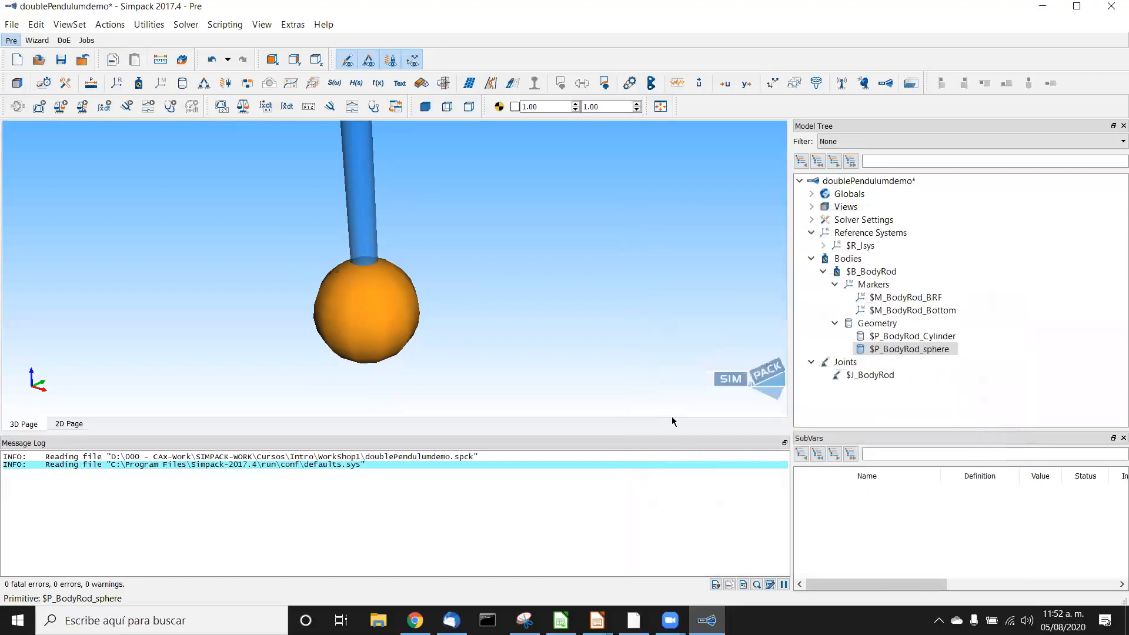
{"action": "left_click", "coordinate": [634, 329]}
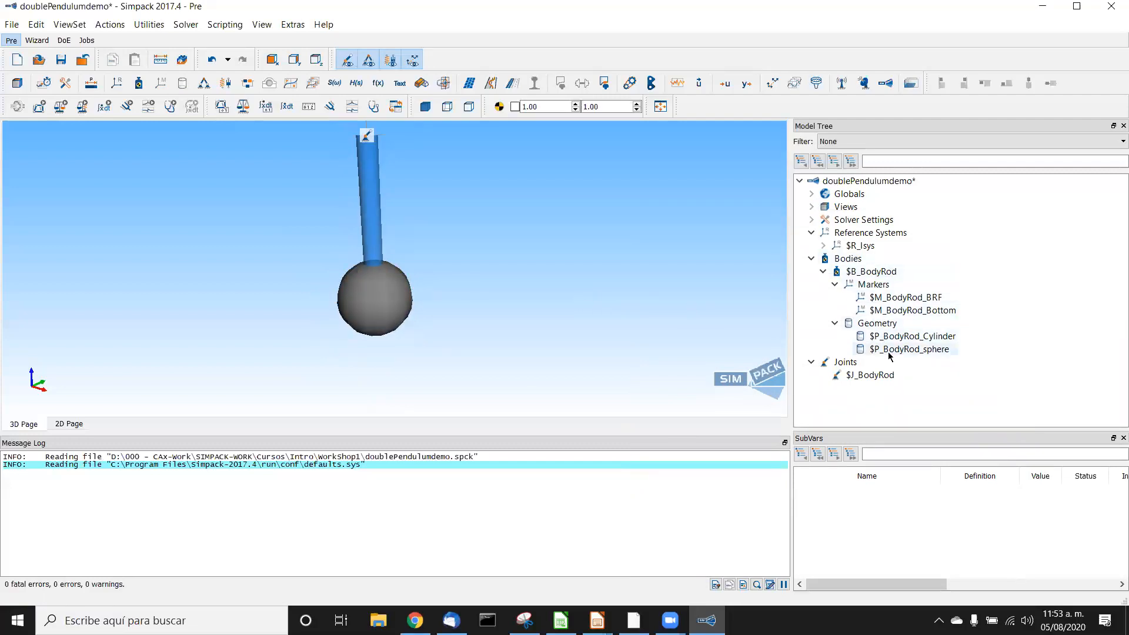
Set the rotation position of joint $J_BodyRod to 10deg and accept the joint properties
{"action": "double_click", "coordinate": [850, 375]}
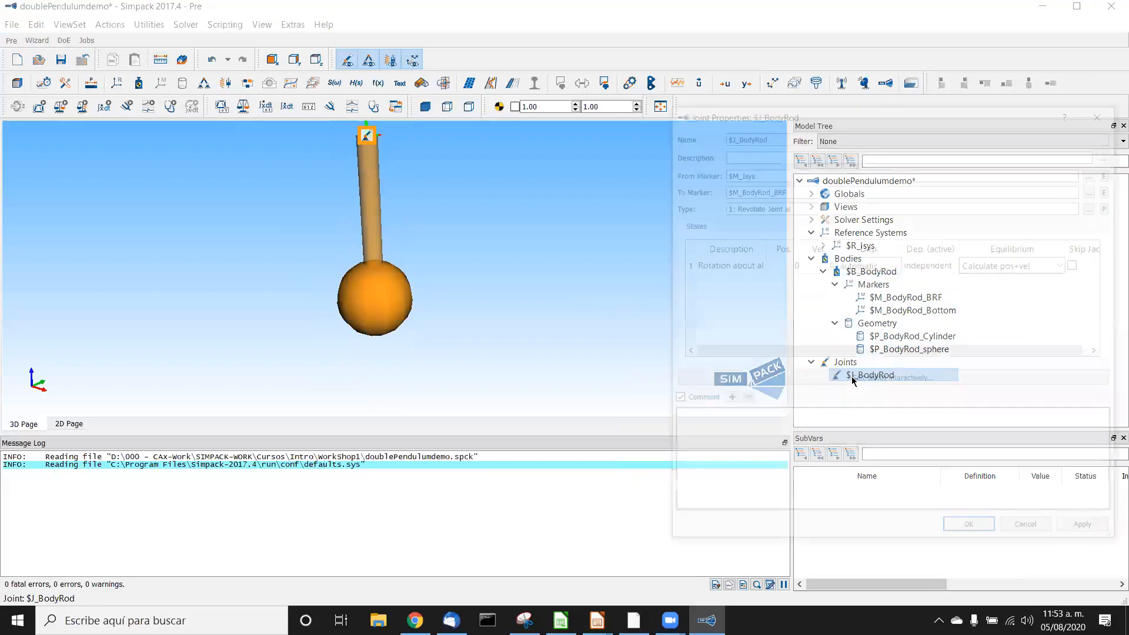
{"action": "left_click", "coordinate": [778, 266]}
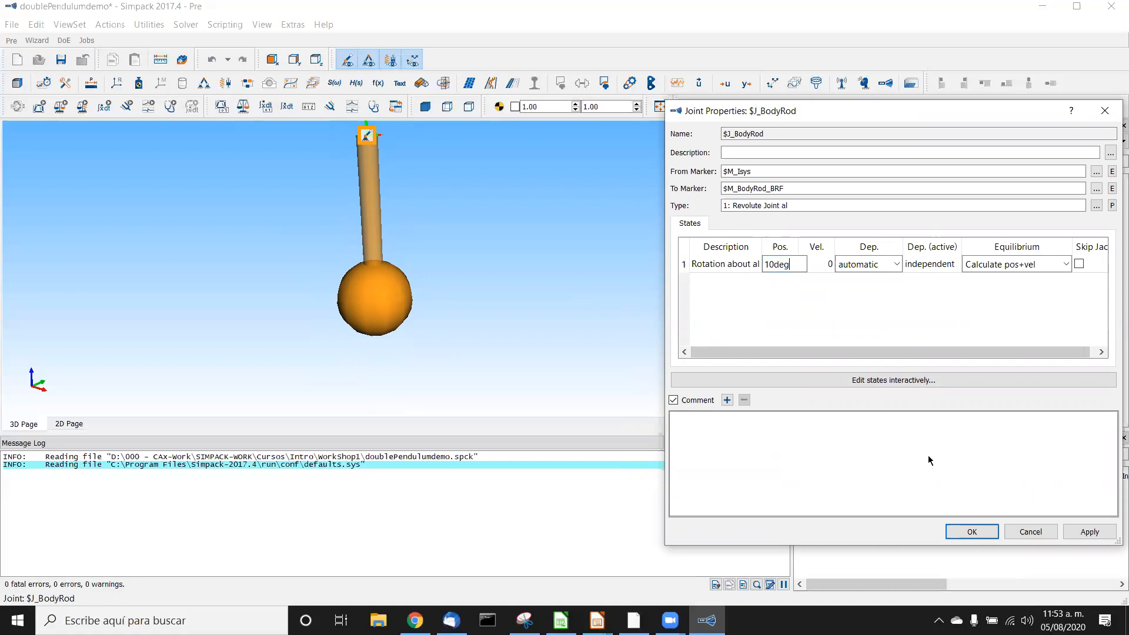
{"action": "left_click", "coordinate": [1084, 532]}
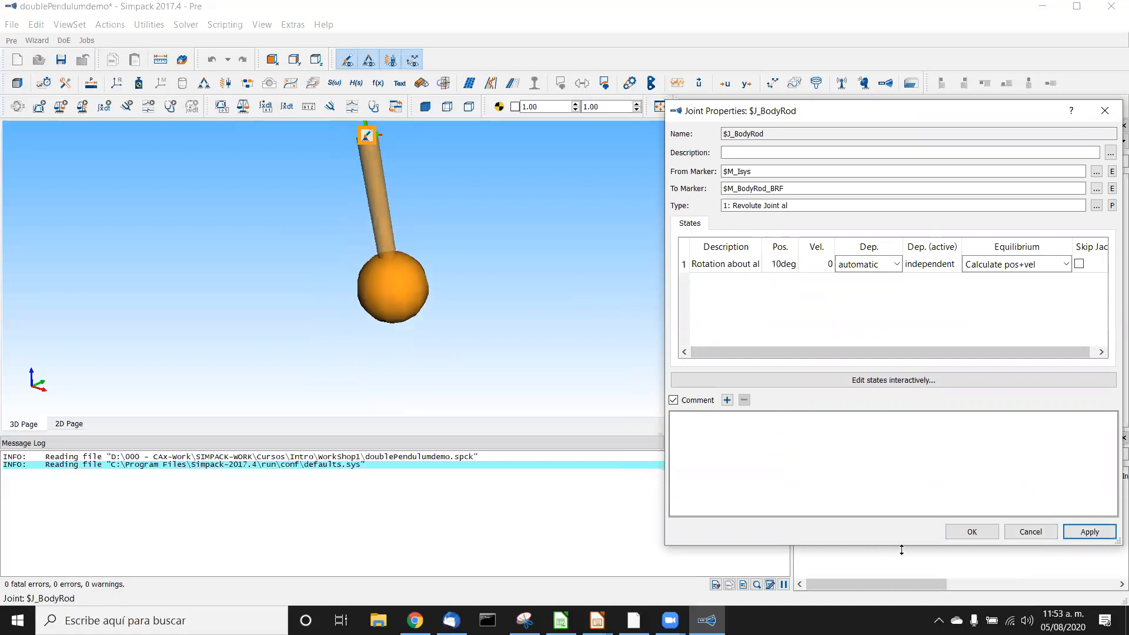
{"action": "left_click", "coordinate": [962, 535]}
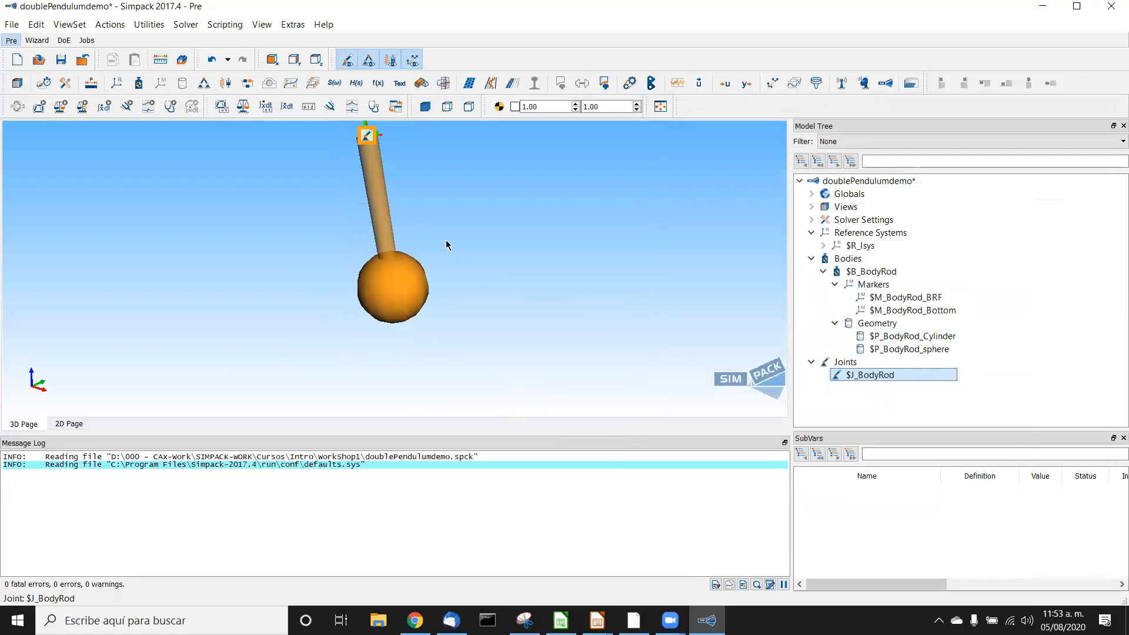
Run an online time integration of the single pendulum to watch its motion, and close the simulation
{"action": "left_click", "coordinate": [107, 109]}
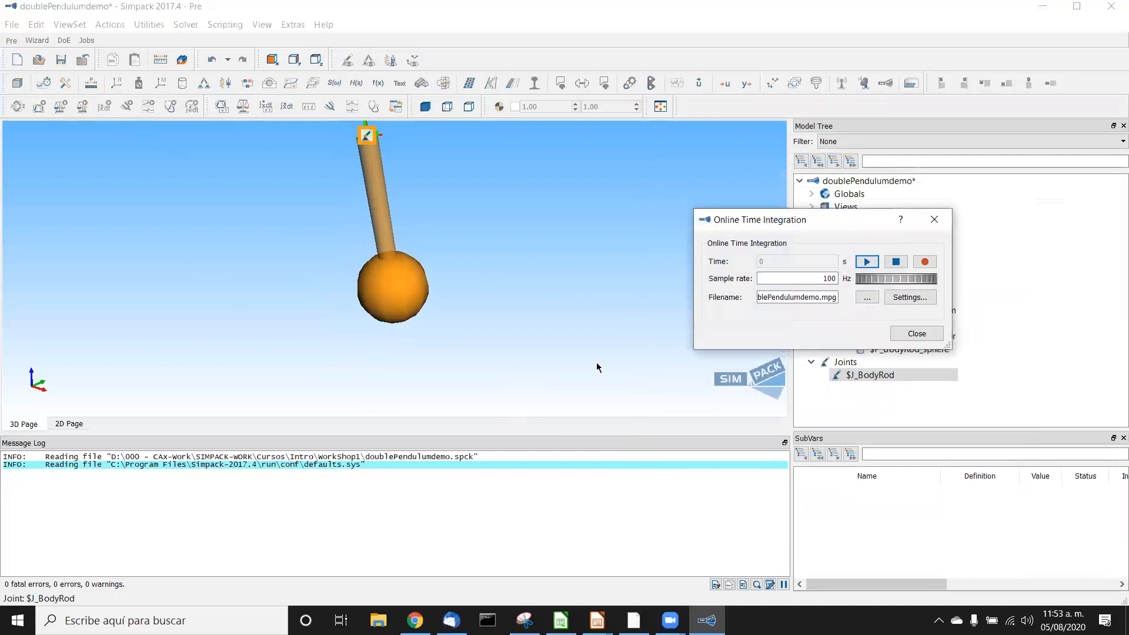
{"action": "left_click", "coordinate": [868, 263]}
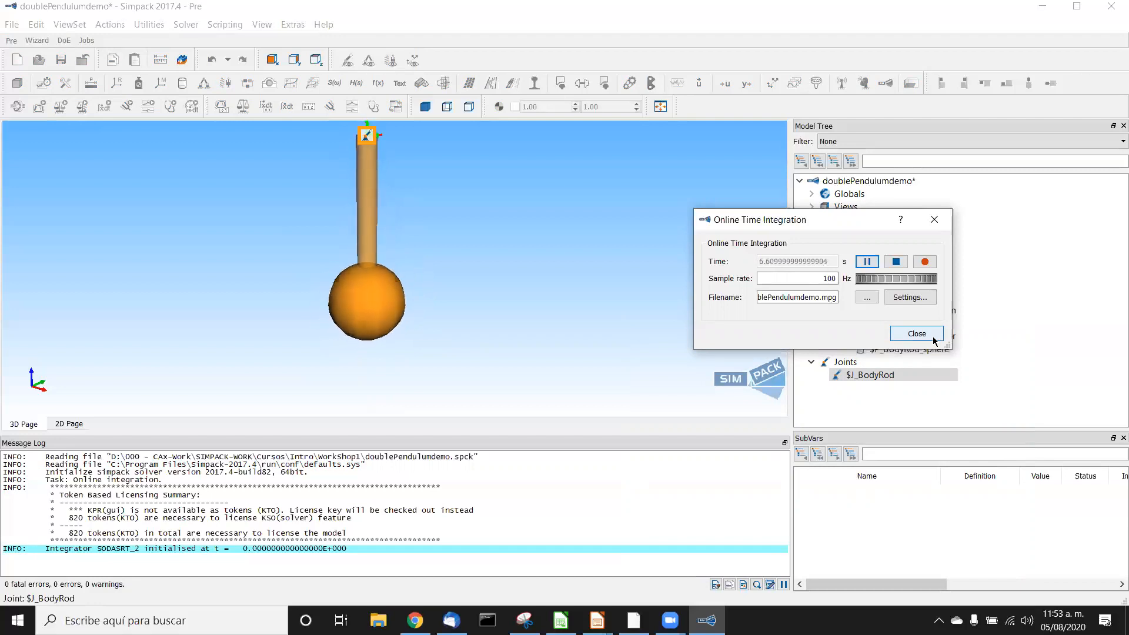
{"action": "left_click", "coordinate": [932, 335]}
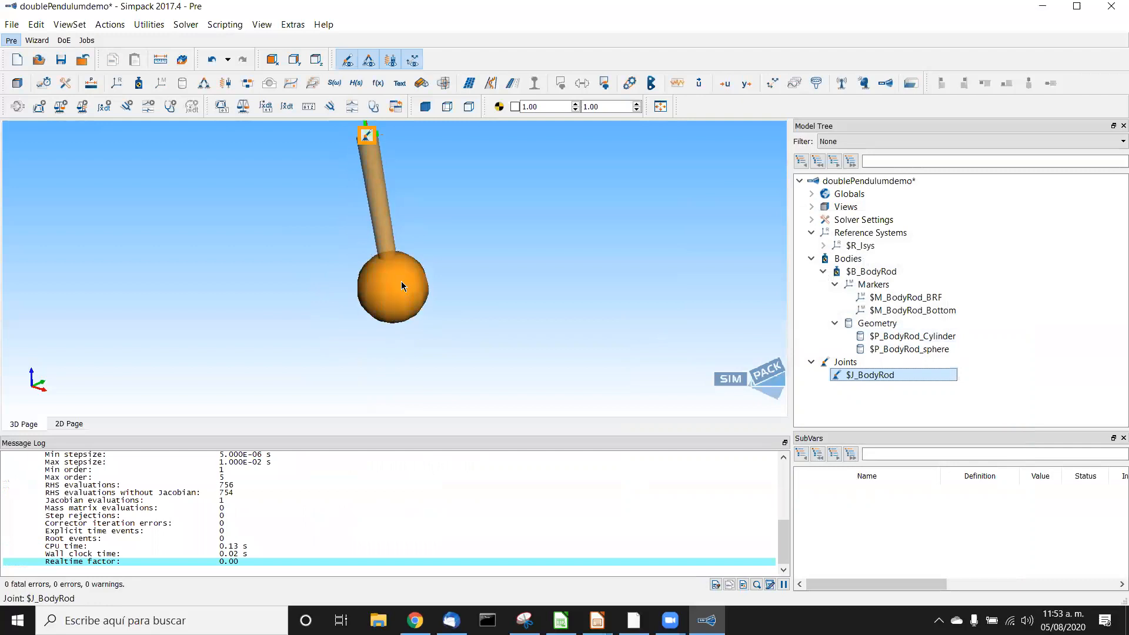
Calculate the pendulum's eigenvalues, animate mode pair 1/2, and close the eigenvalue analysis
{"action": "left_click", "coordinate": [126, 106]}
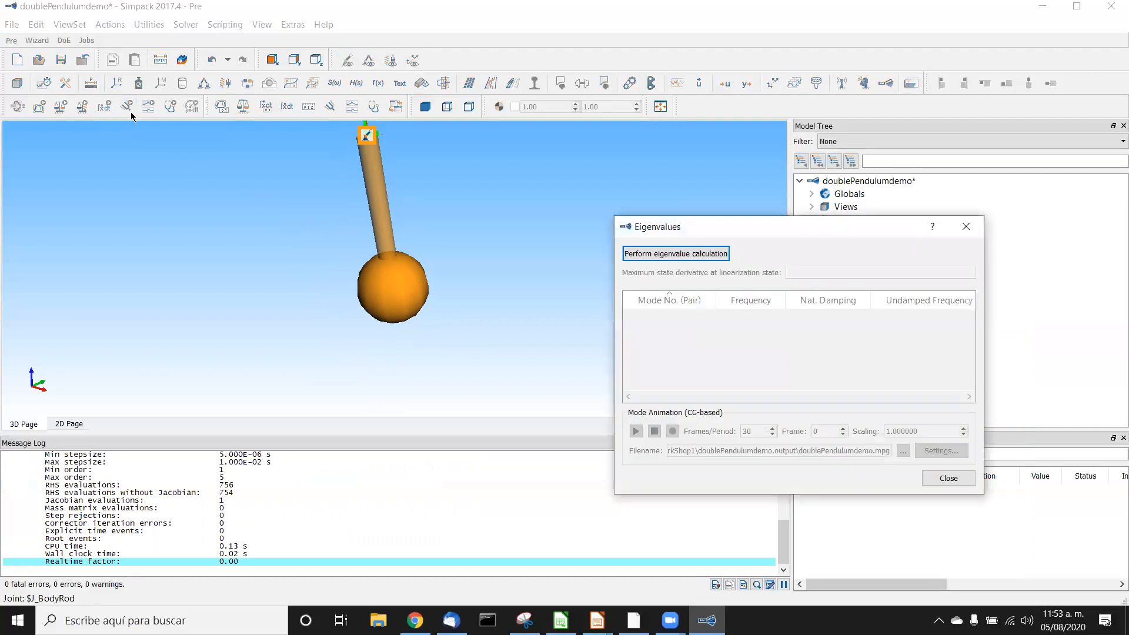
{"action": "left_click", "coordinate": [664, 257]}
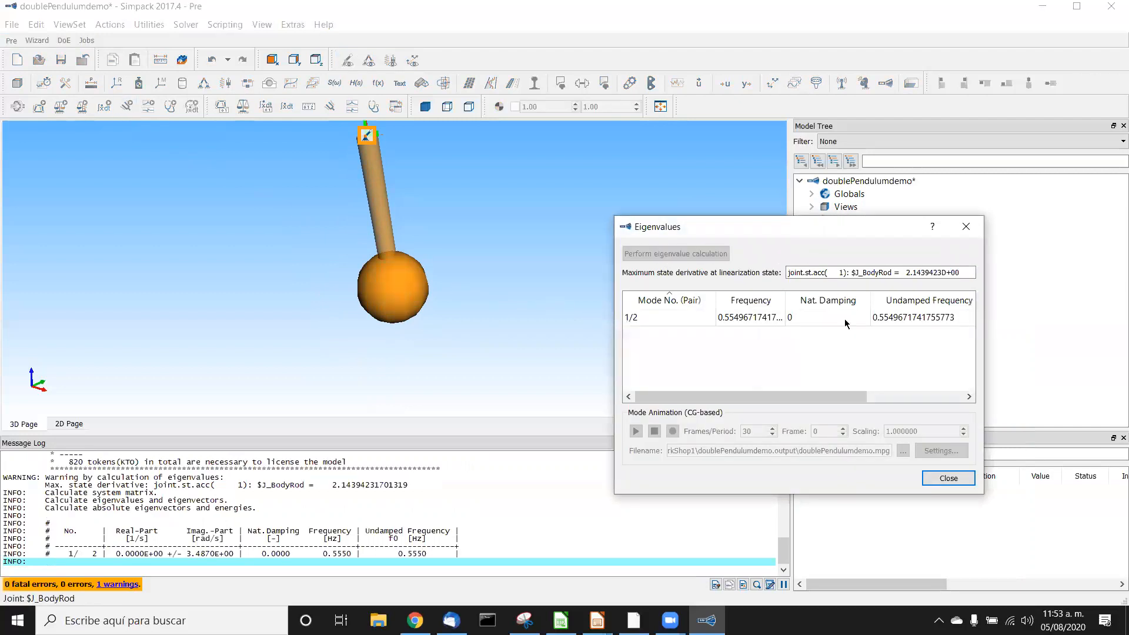
{"action": "left_click", "coordinate": [672, 320]}
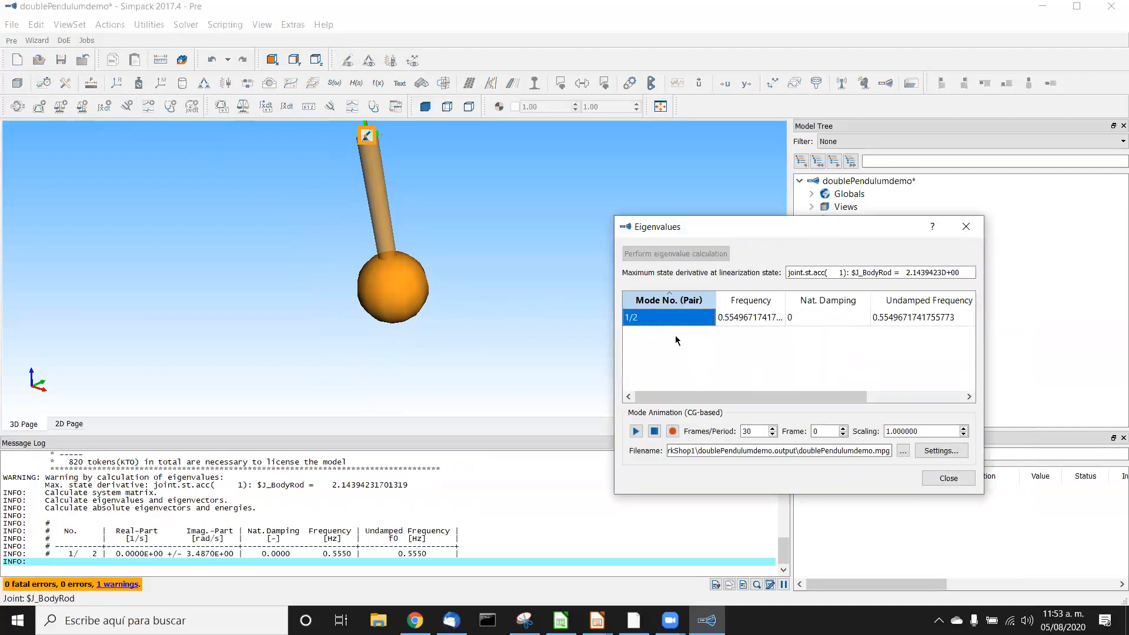
{"action": "left_click", "coordinate": [638, 433]}
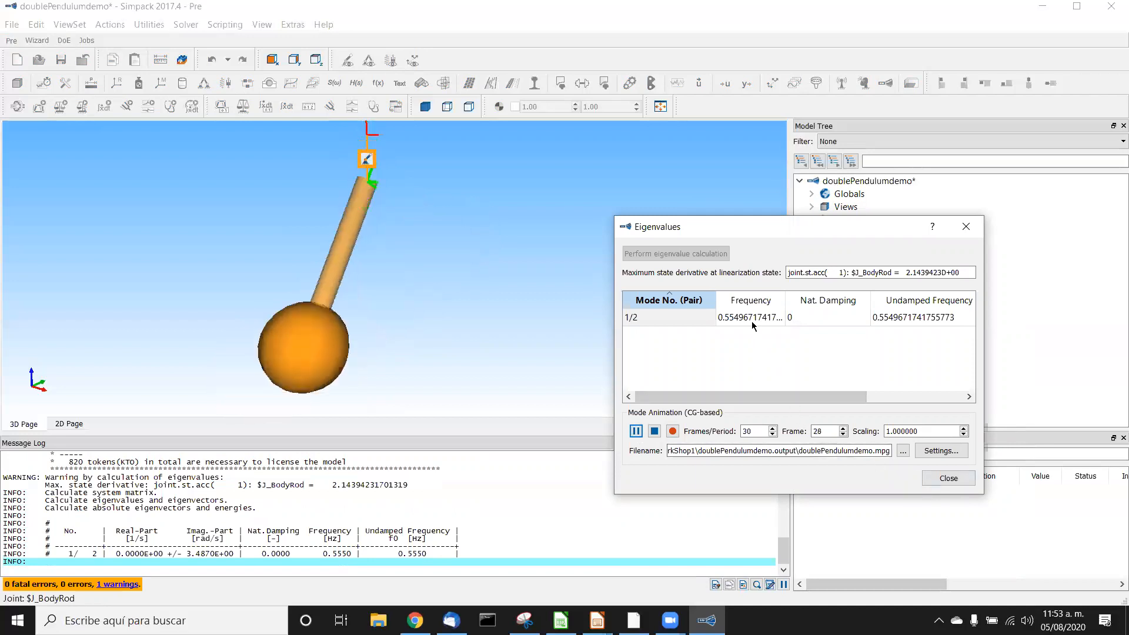
{"action": "left_click", "coordinate": [938, 485]}
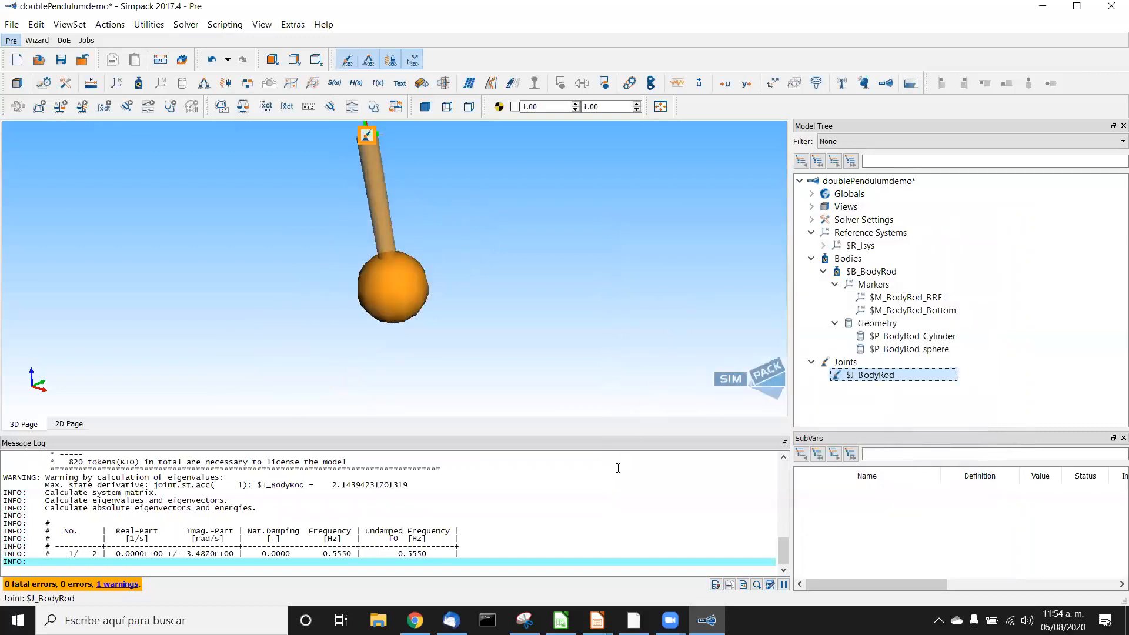
Check the double pendulum diagrams on the first Impress slide, return to Simpack, and duplicate body $B_BodyRod
{"action": "left_click", "coordinate": [597, 620]}
{"action": "left_click", "coordinate": [654, 550]}
{"action": "key", "text": "Page_Up"}
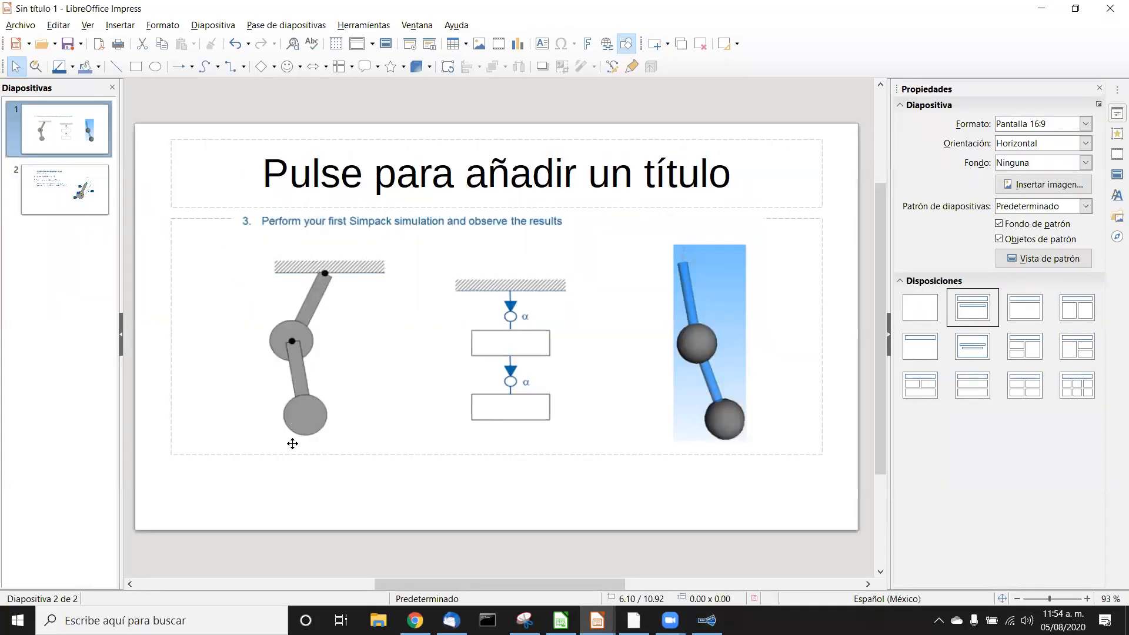
{"action": "left_click", "coordinate": [1043, 7]}
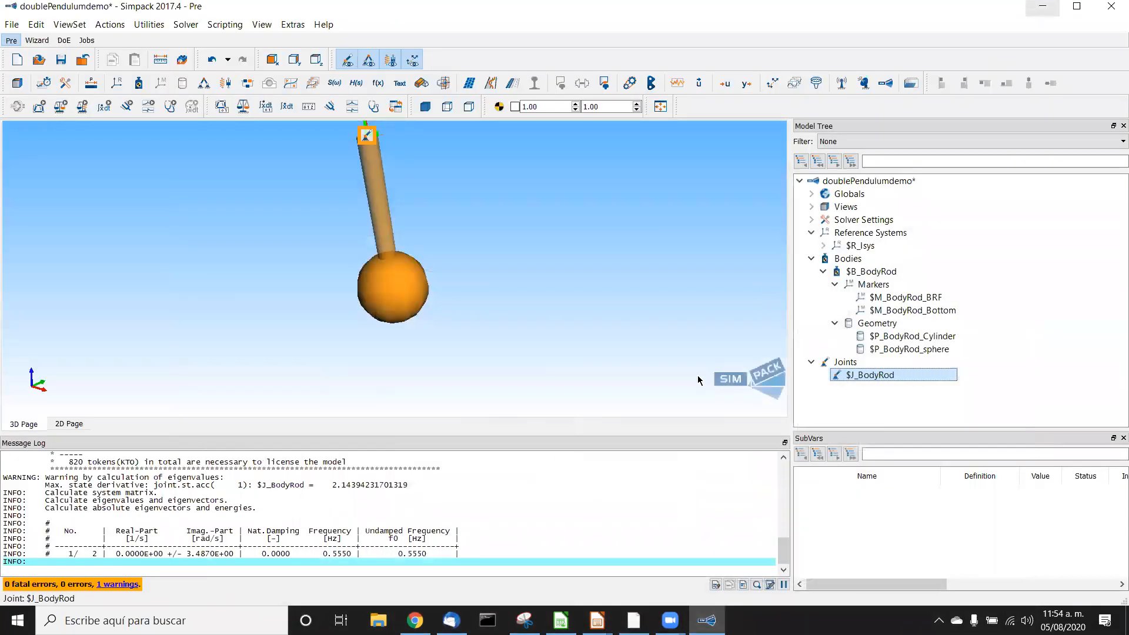
{"action": "left_click", "coordinate": [882, 273]}
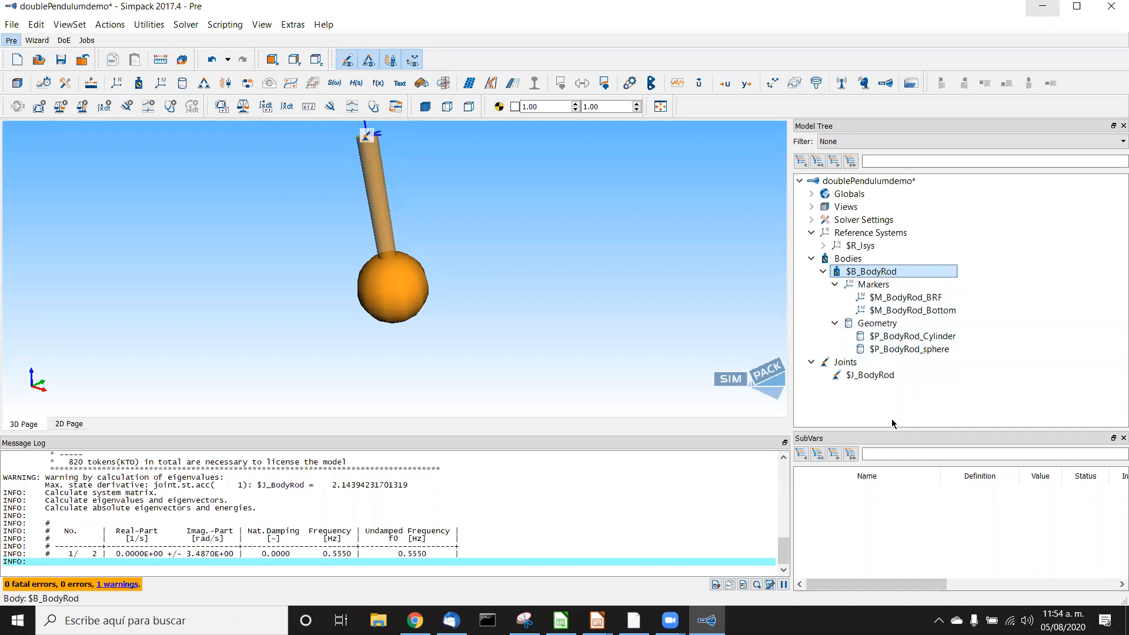
{"action": "key", "text": "ctrl+c"}
{"action": "key", "text": "ctrl+v"}
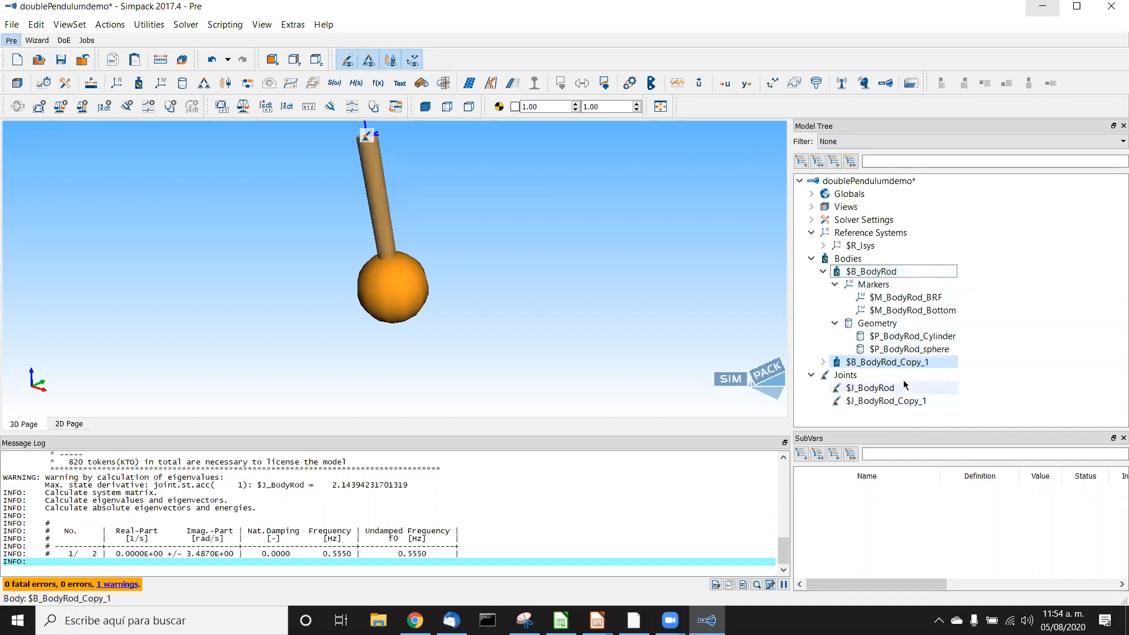
Rename the copied rod body as $B_BodyRod_2
{"action": "double_click", "coordinate": [898, 363]}
{"action": "left_click", "coordinate": [744, 149]}
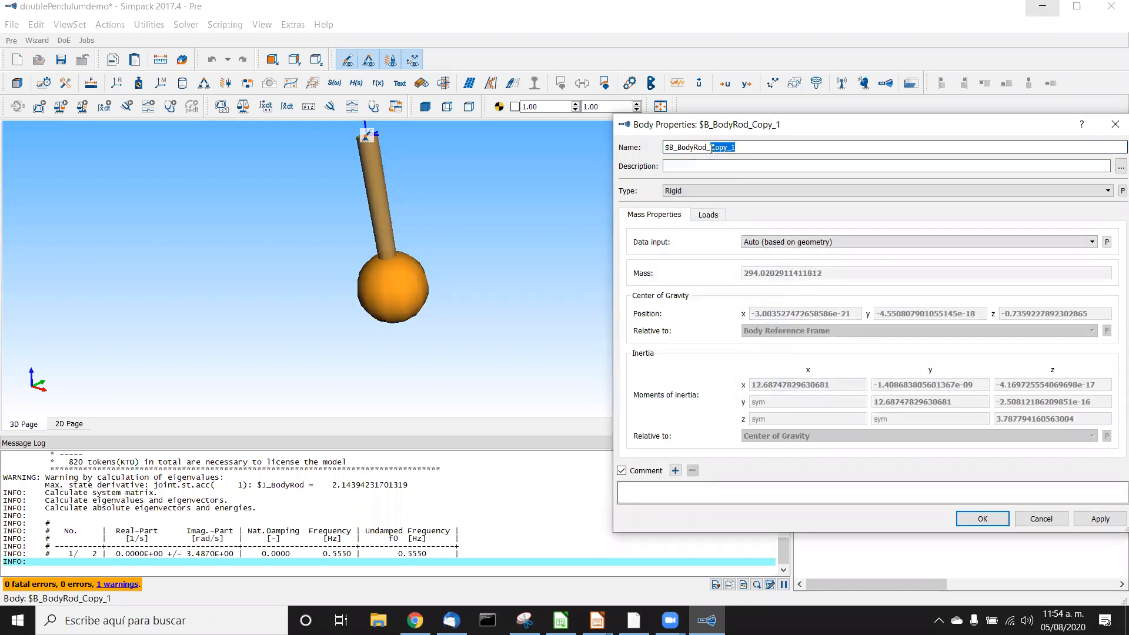
{"action": "type", "text": "2"}
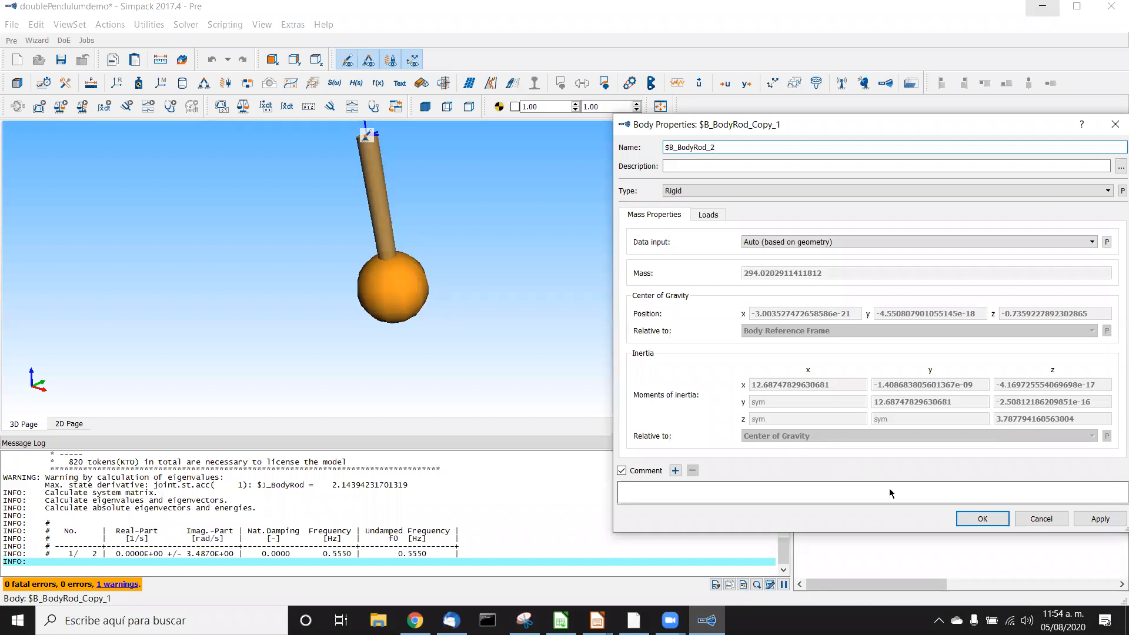
{"action": "left_click", "coordinate": [968, 518]}
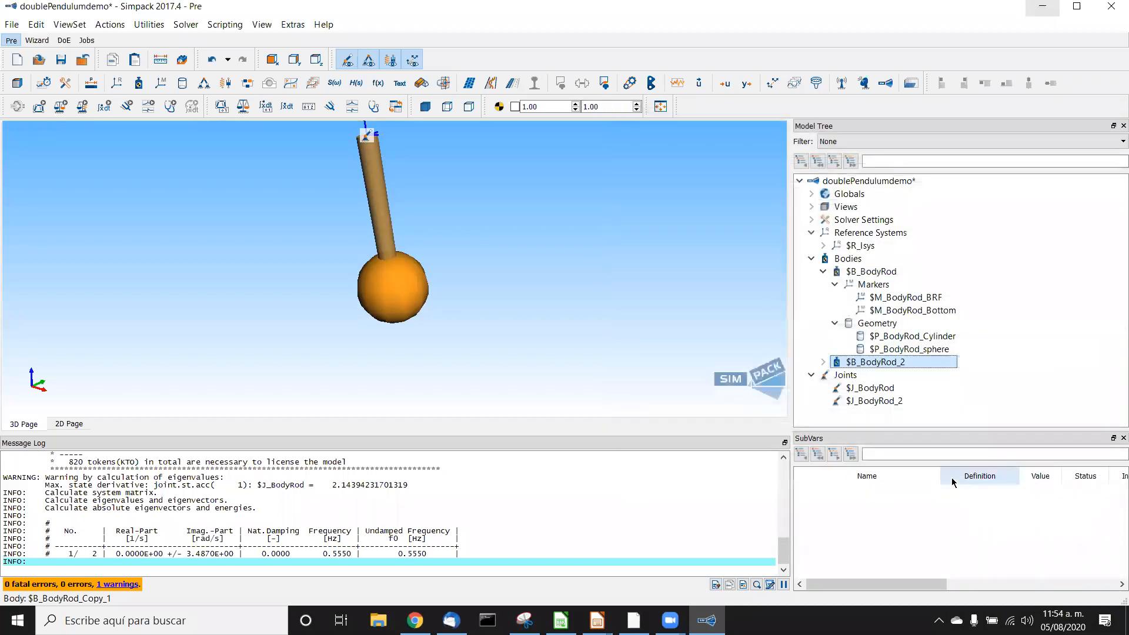
Change the From Marker of joint $J_BodyRod_2 to $M_BodyRod_Bottom and accept the joint properties
{"action": "left_click", "coordinate": [879, 401]}
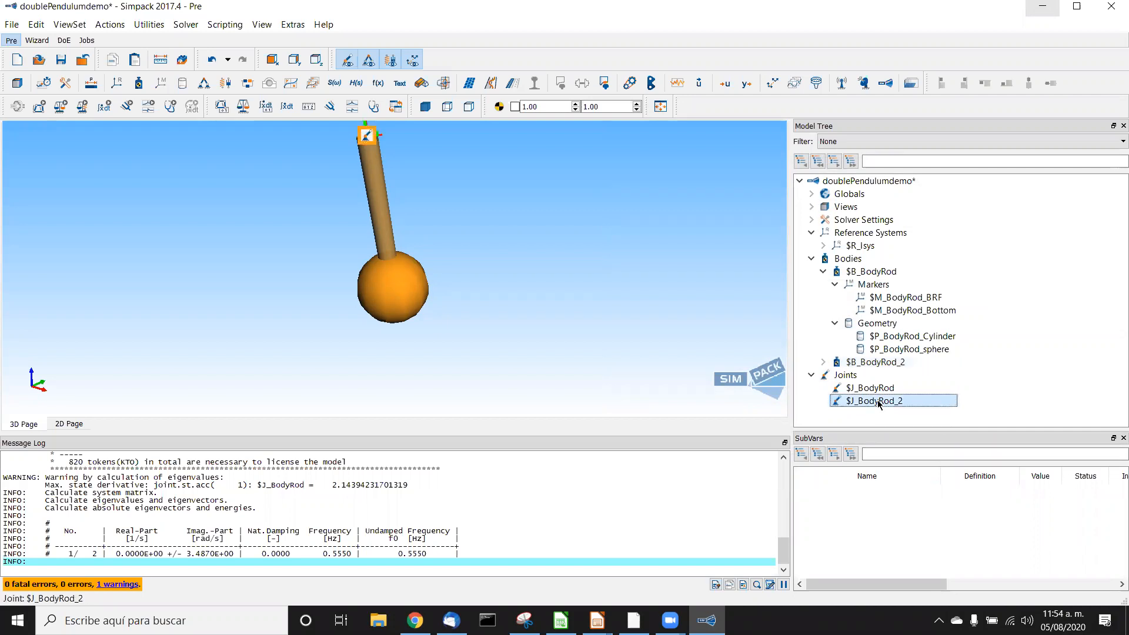
{"action": "double_click", "coordinate": [878, 402]}
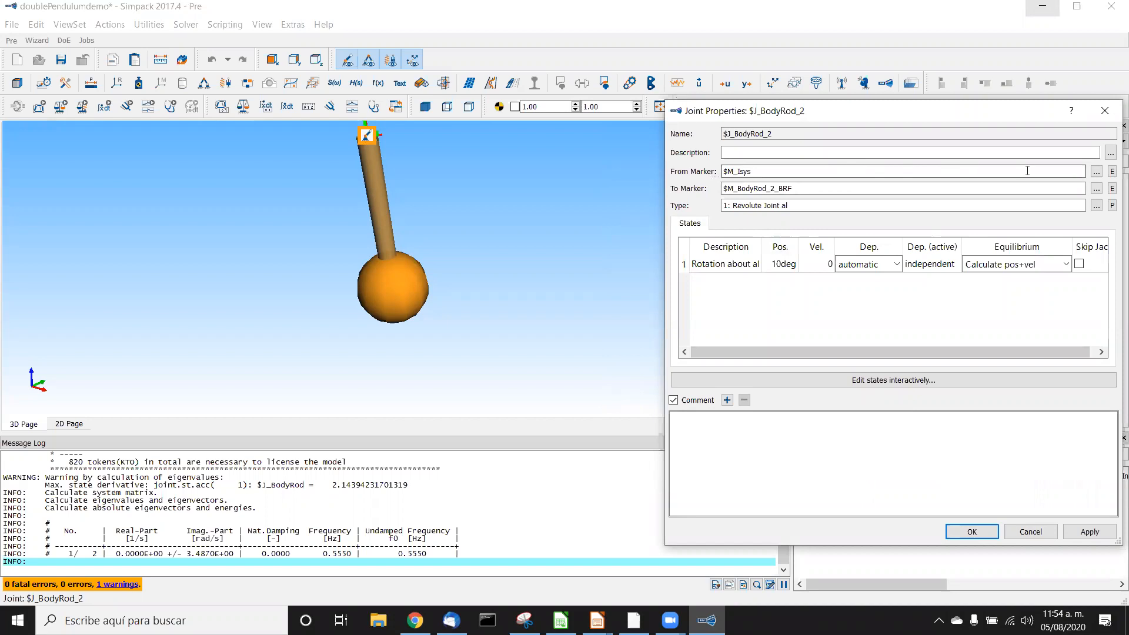
{"action": "left_click", "coordinate": [1097, 171]}
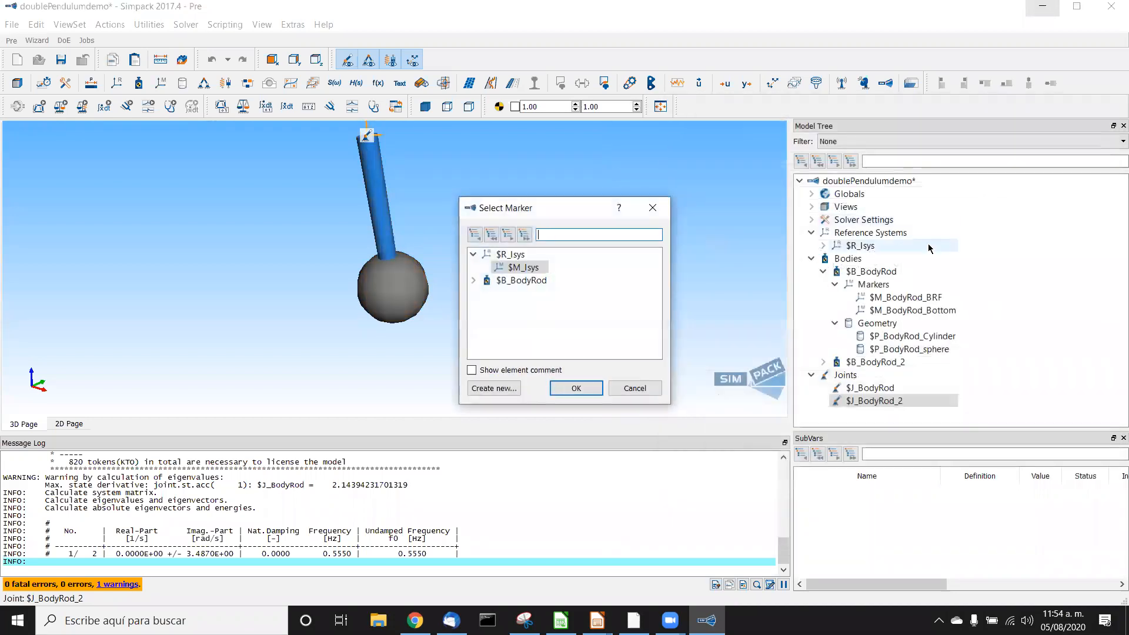
{"action": "left_click", "coordinate": [474, 281]}
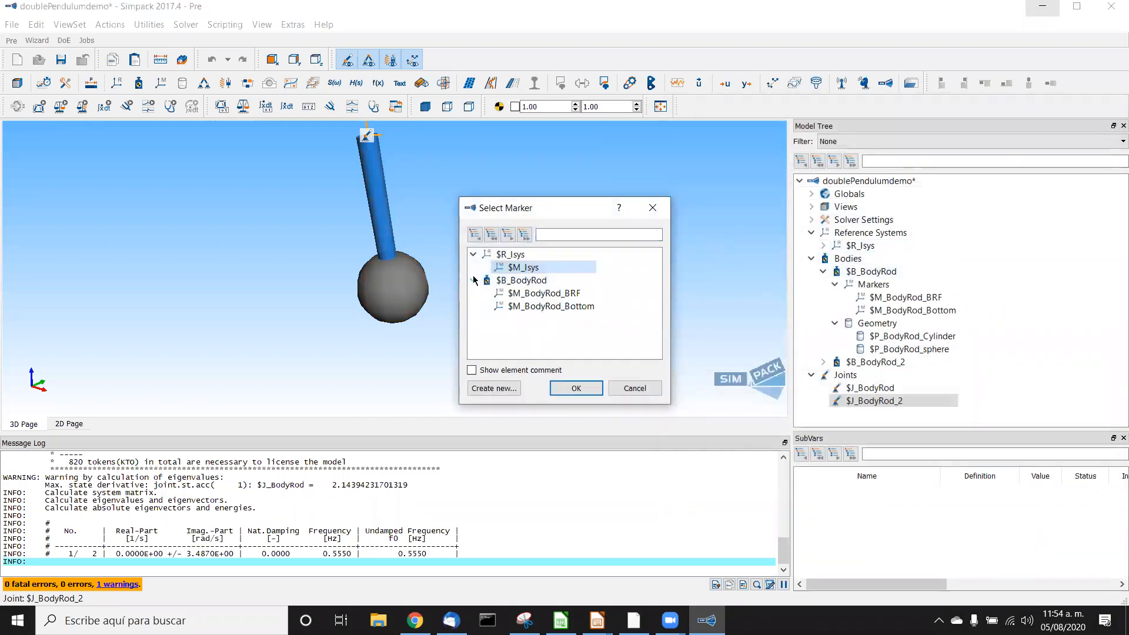
{"action": "left_click", "coordinate": [538, 305]}
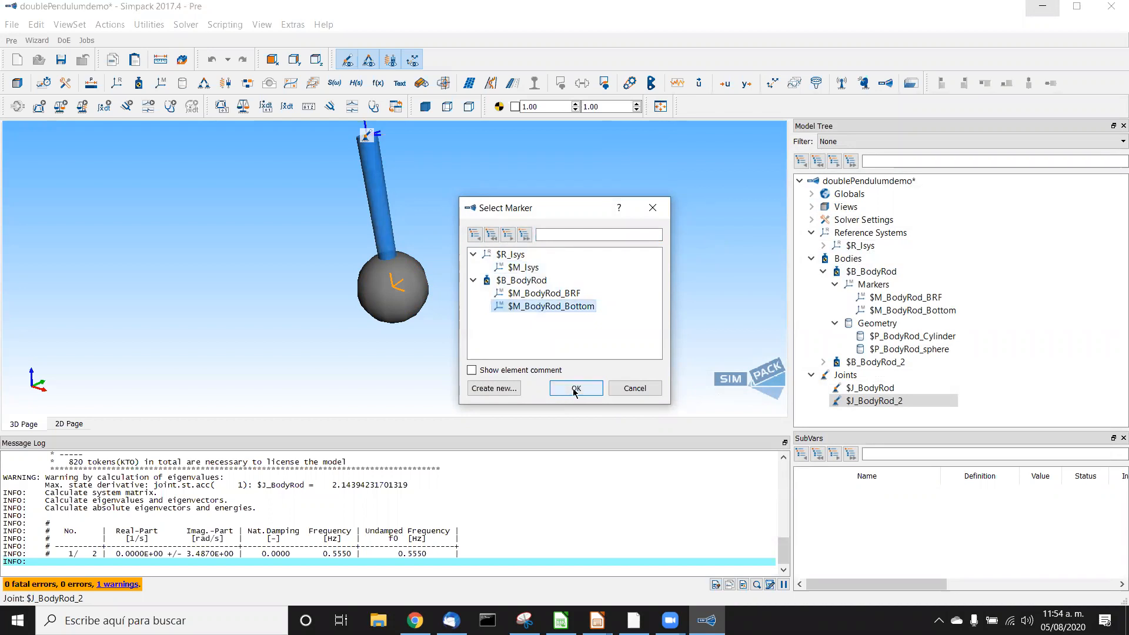
{"action": "left_click", "coordinate": [575, 389]}
{"action": "left_click", "coordinate": [1089, 532]}
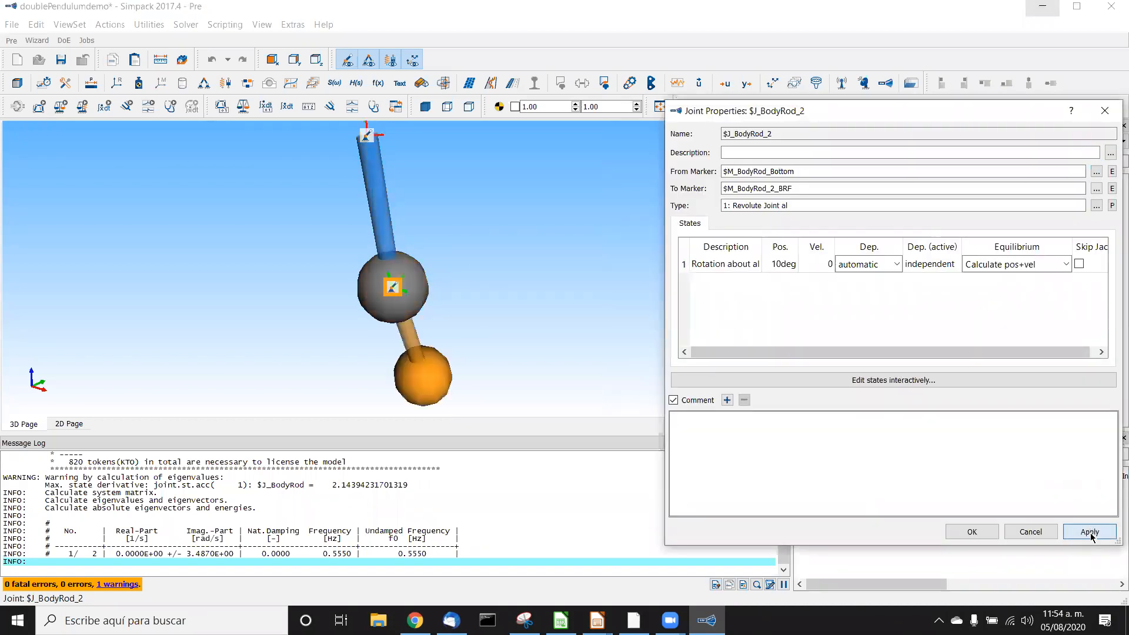
{"action": "left_click", "coordinate": [515, 280]}
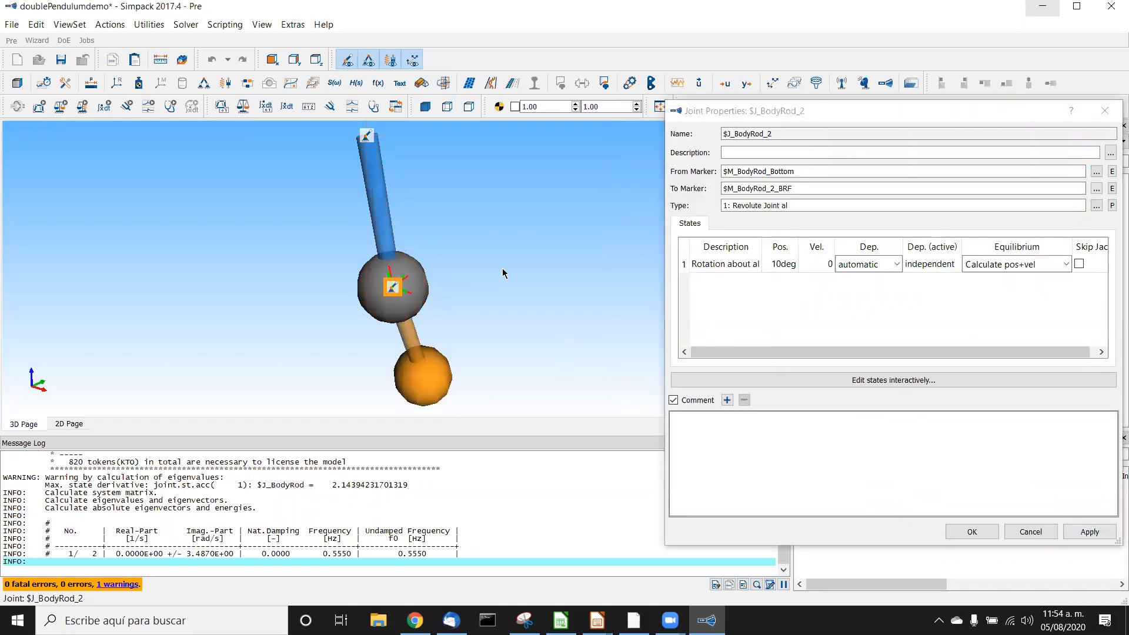
{"action": "left_click", "coordinate": [971, 530]}
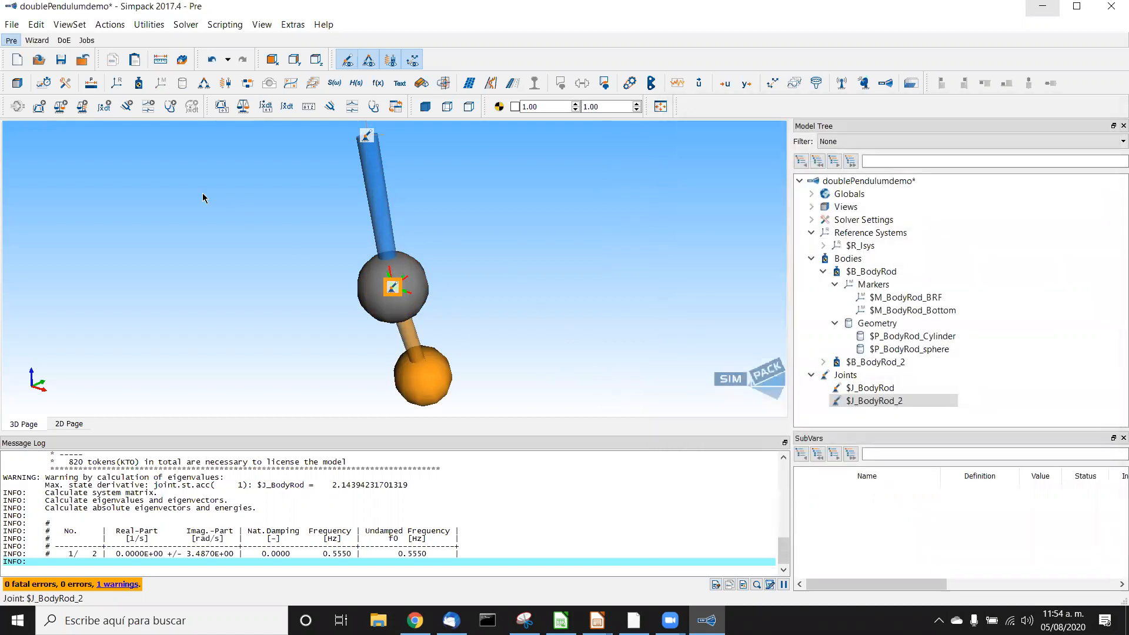
Run the online time integration of the double pendulum to watch its motion, and close the integration
{"action": "left_click", "coordinate": [99, 111]}
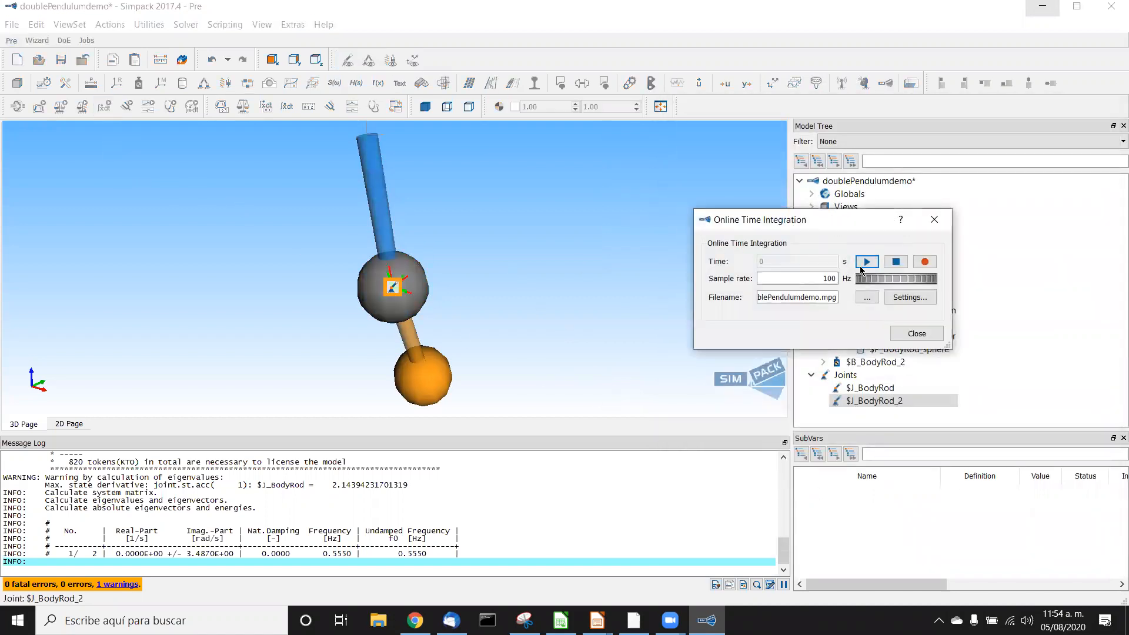
{"action": "left_click", "coordinate": [862, 266]}
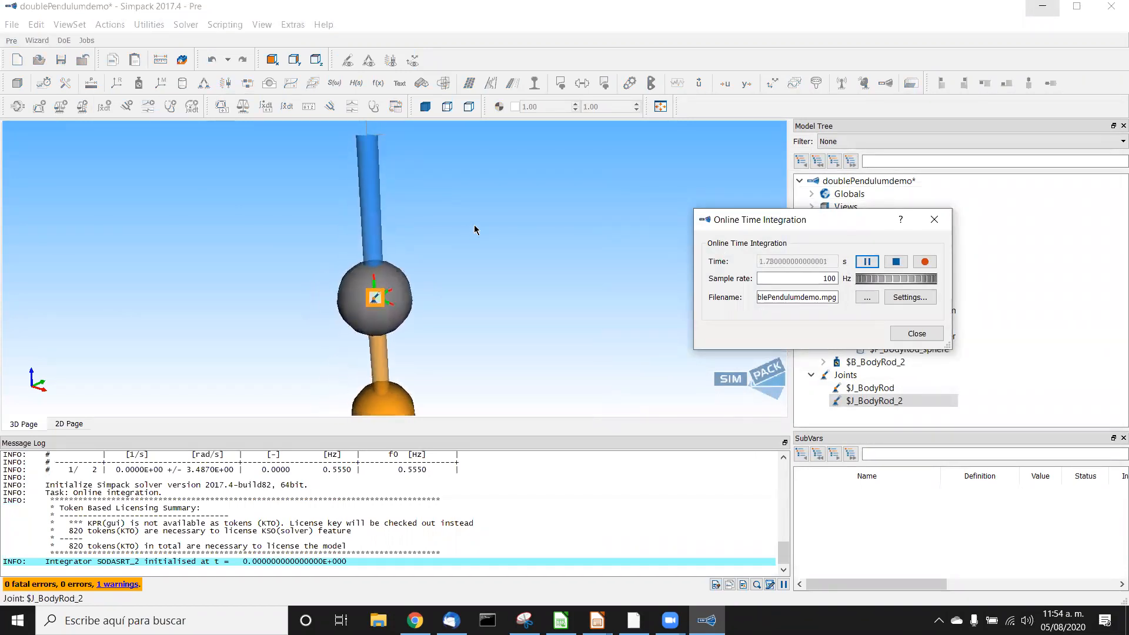
{"action": "left_click", "coordinate": [260, 60]}
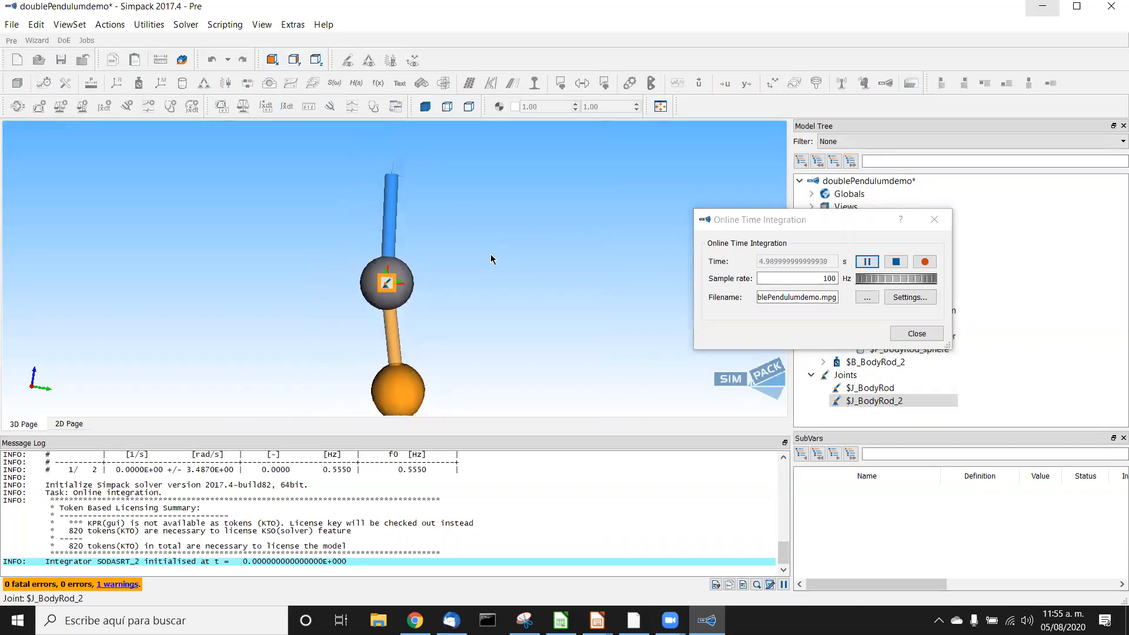
{"action": "left_click", "coordinate": [910, 334]}
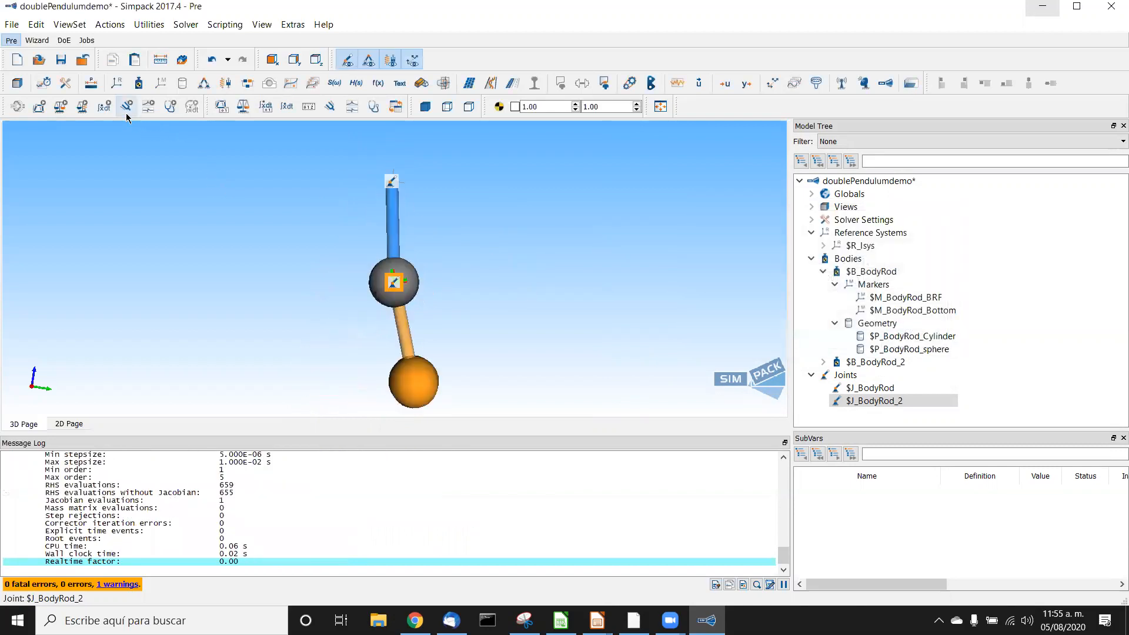
Calculate the double pendulum's eigenvalues, animate mode pairs 1/2 and 3/4, and close the eigenvalue analysis
{"action": "left_click", "coordinate": [127, 109]}
{"action": "left_click", "coordinate": [710, 262]}
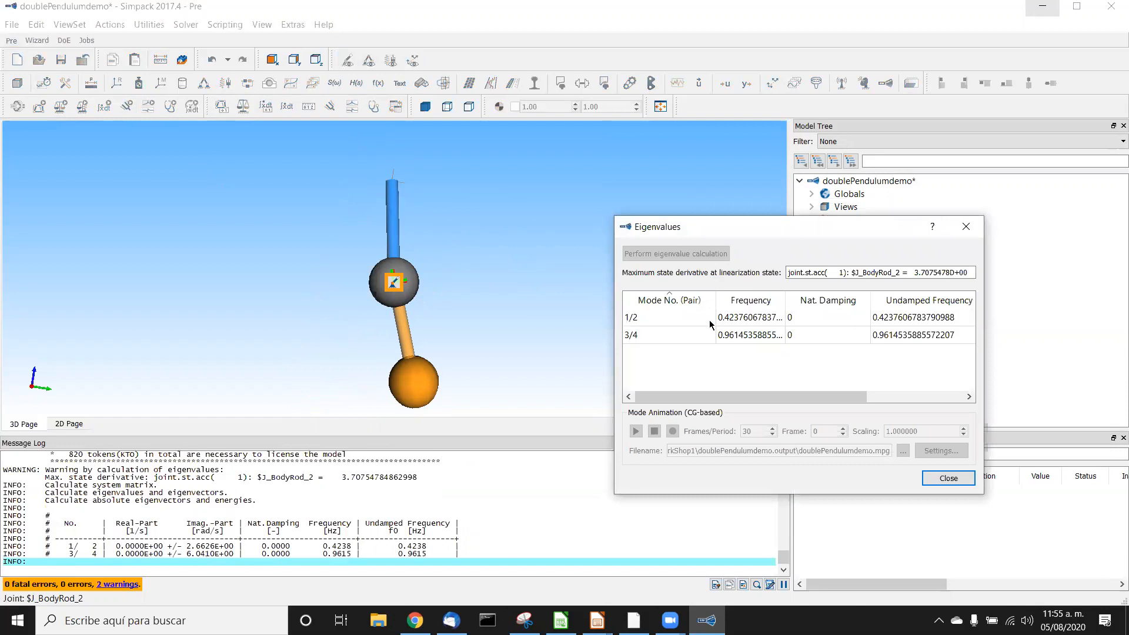
{"action": "left_click", "coordinate": [682, 325]}
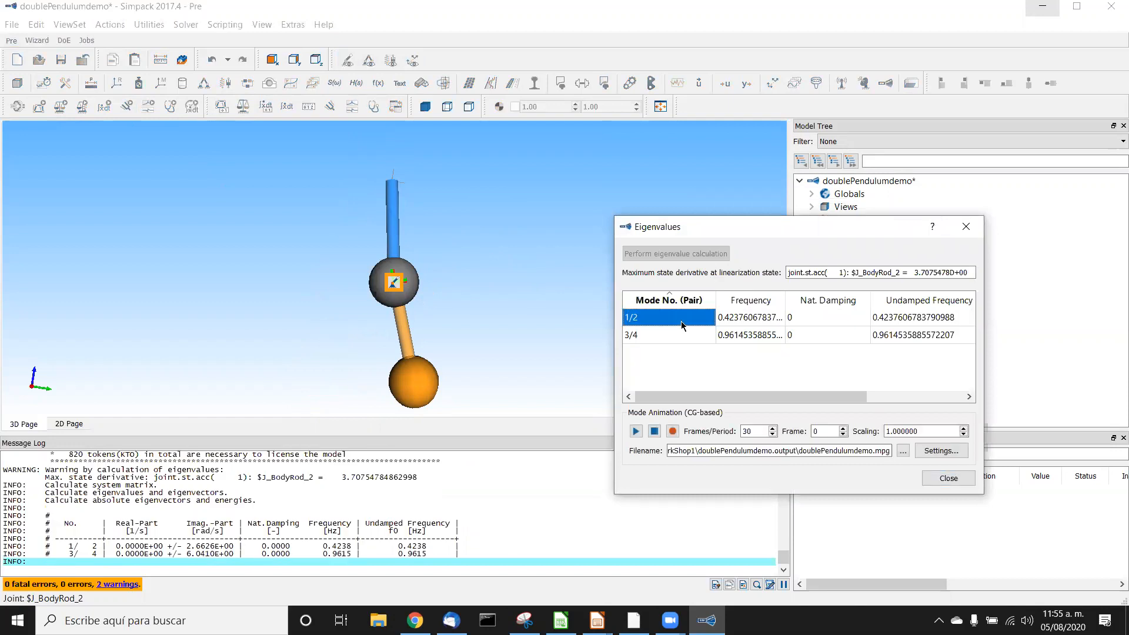
{"action": "left_click", "coordinate": [641, 432]}
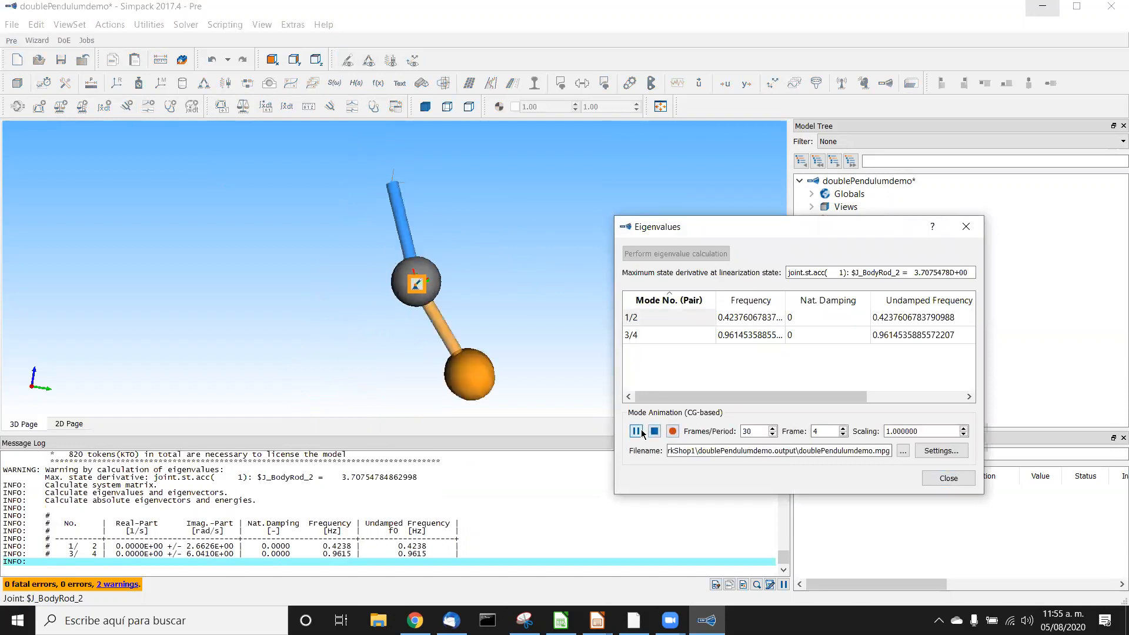
{"action": "left_click", "coordinate": [647, 335]}
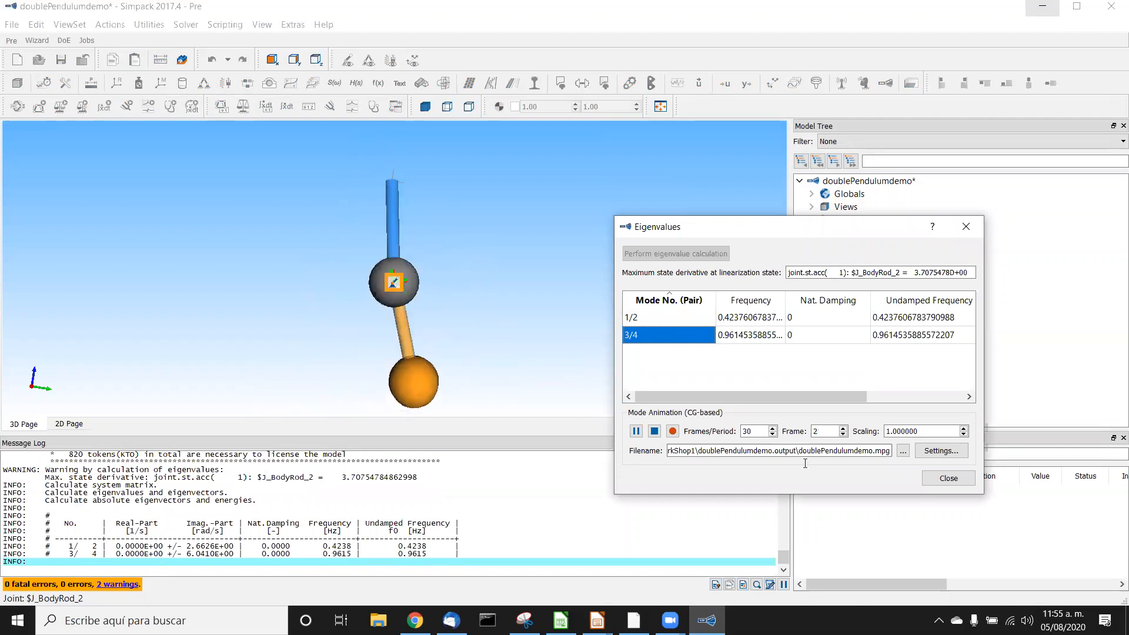
{"action": "left_click", "coordinate": [939, 481]}
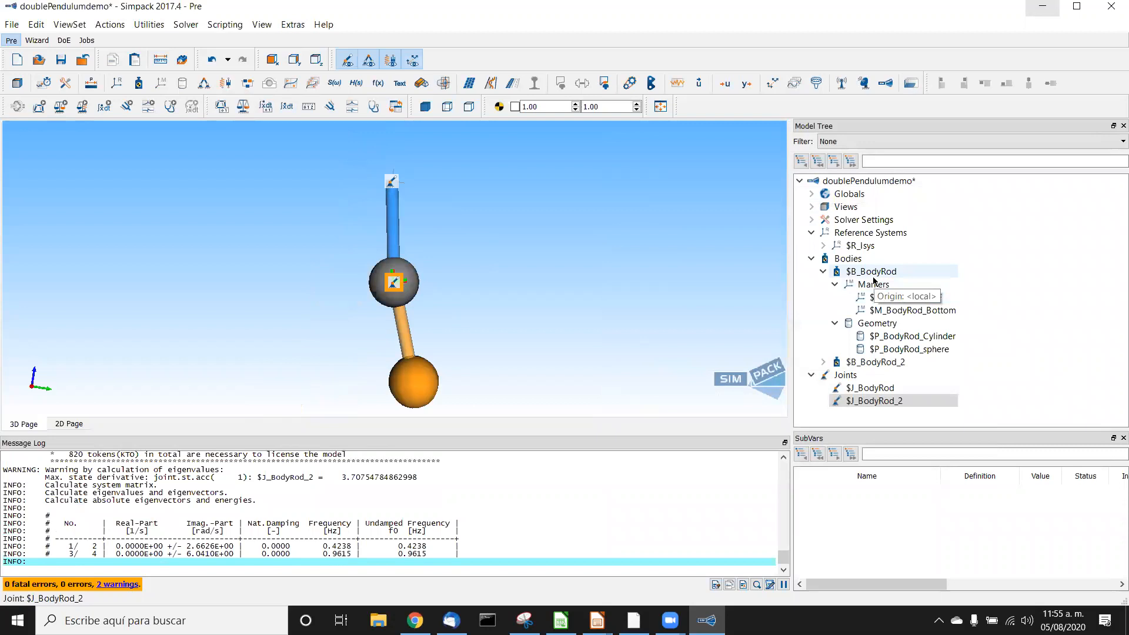
Duplicate body $B_BodyRod_2 and name the copy $B_BodyRod_3
{"action": "left_click", "coordinate": [823, 271]}
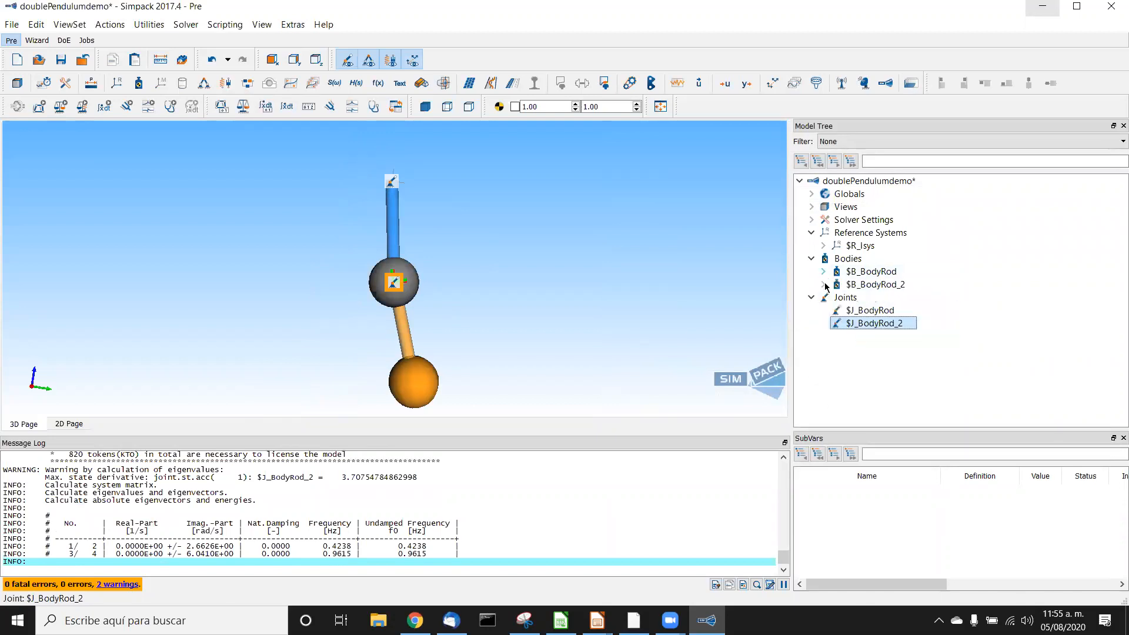
{"action": "left_click", "coordinate": [888, 284]}
{"action": "key", "text": "ctrl+v"}
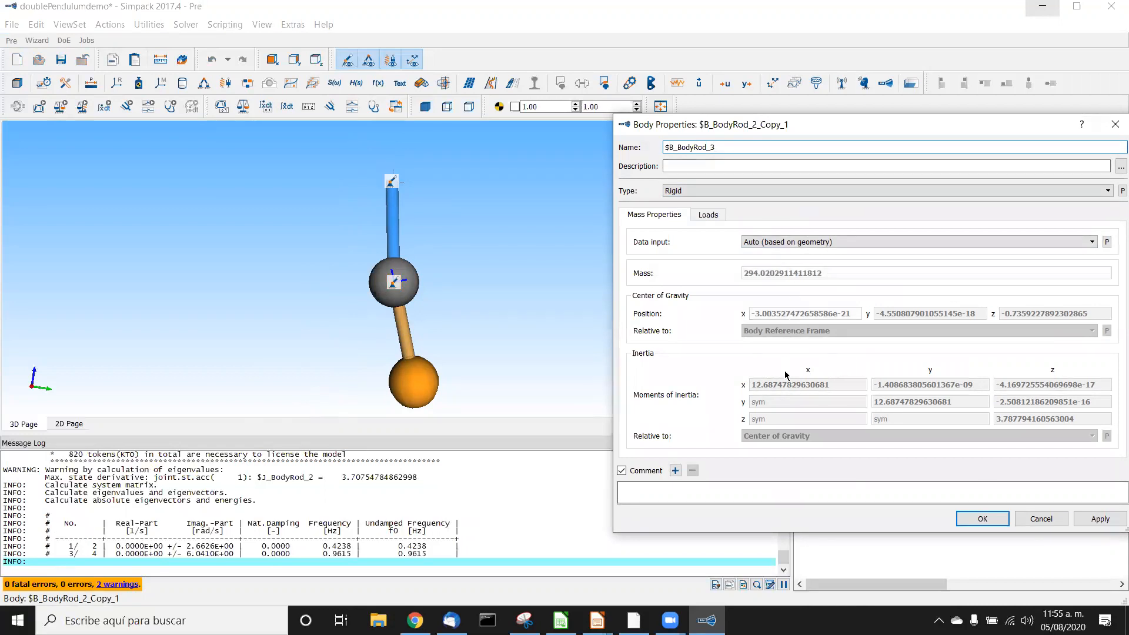
{"action": "left_click", "coordinate": [960, 521]}
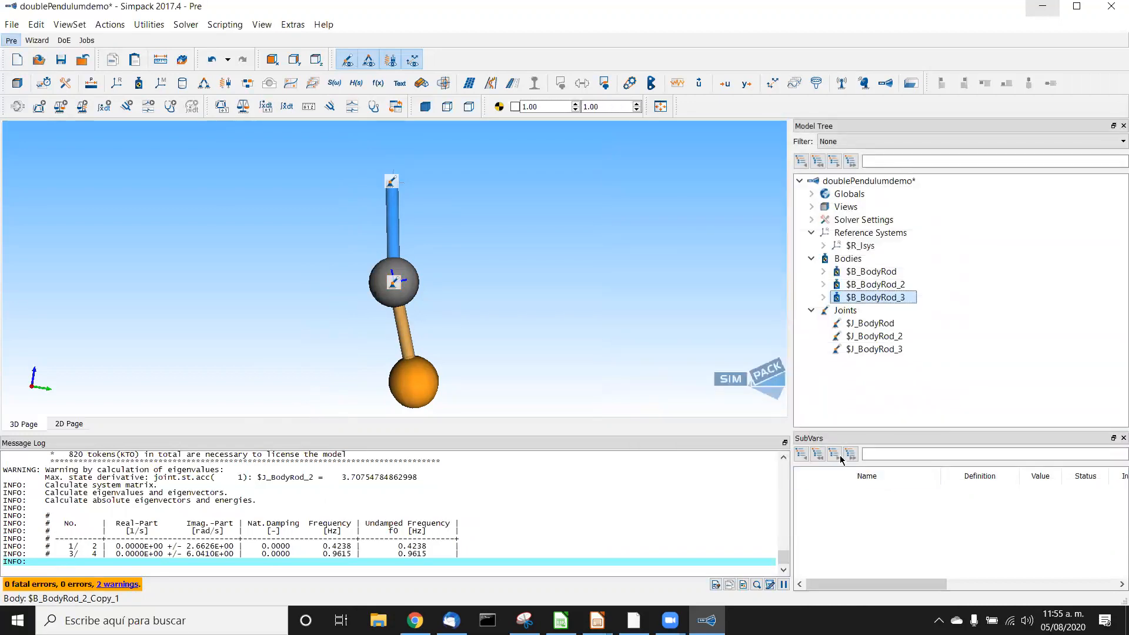
Change the From Marker of joint $J_BodyRod_3 to $M_BodyRod_2_Bottom and accept the joint properties
{"action": "double_click", "coordinate": [865, 351]}
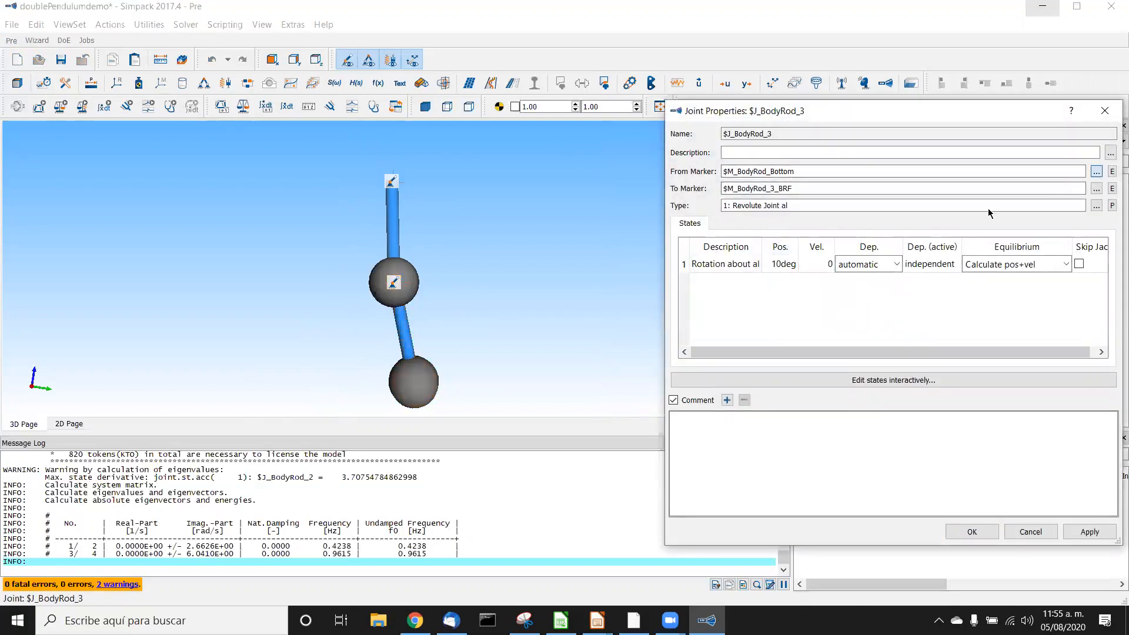
{"action": "left_click", "coordinate": [1096, 172]}
{"action": "left_click", "coordinate": [474, 268]}
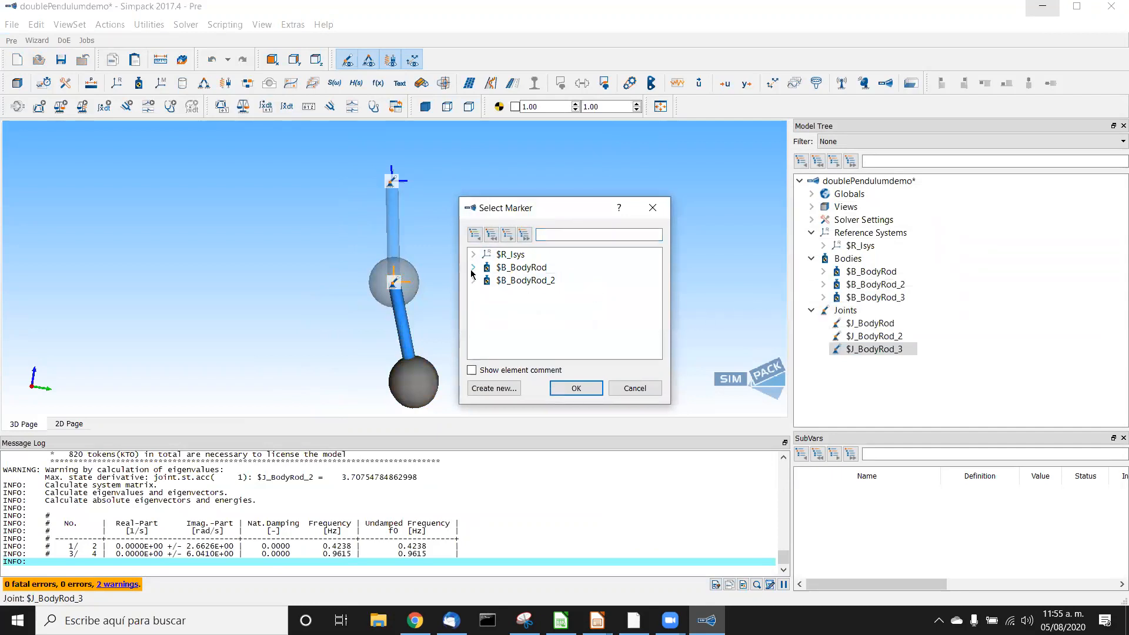
{"action": "left_click", "coordinate": [474, 279]}
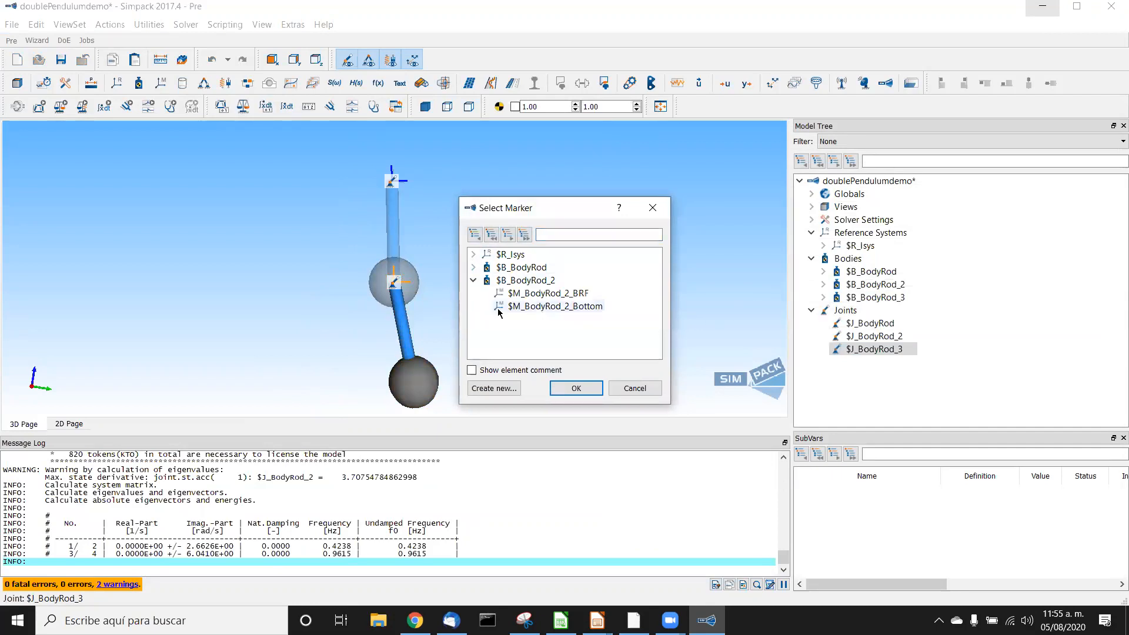
{"action": "left_click", "coordinate": [535, 306]}
{"action": "left_click", "coordinate": [576, 388]}
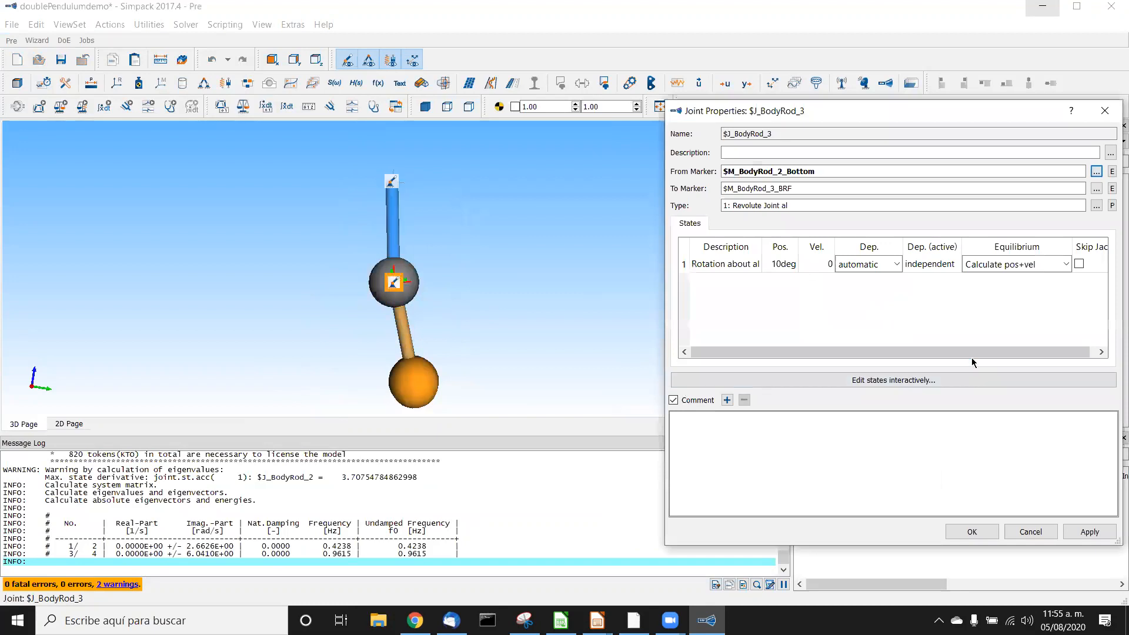
{"action": "left_click", "coordinate": [972, 532]}
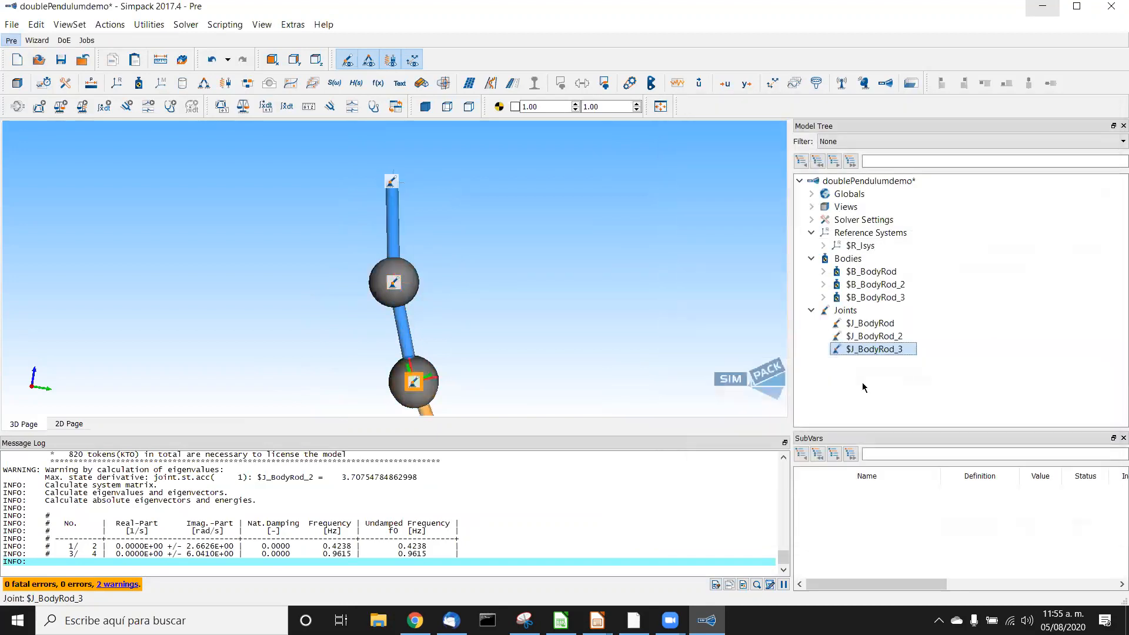
Duplicate body $B_BodyRod_3 and name the copy $B_BodyRod_4
{"action": "left_click", "coordinate": [880, 298]}
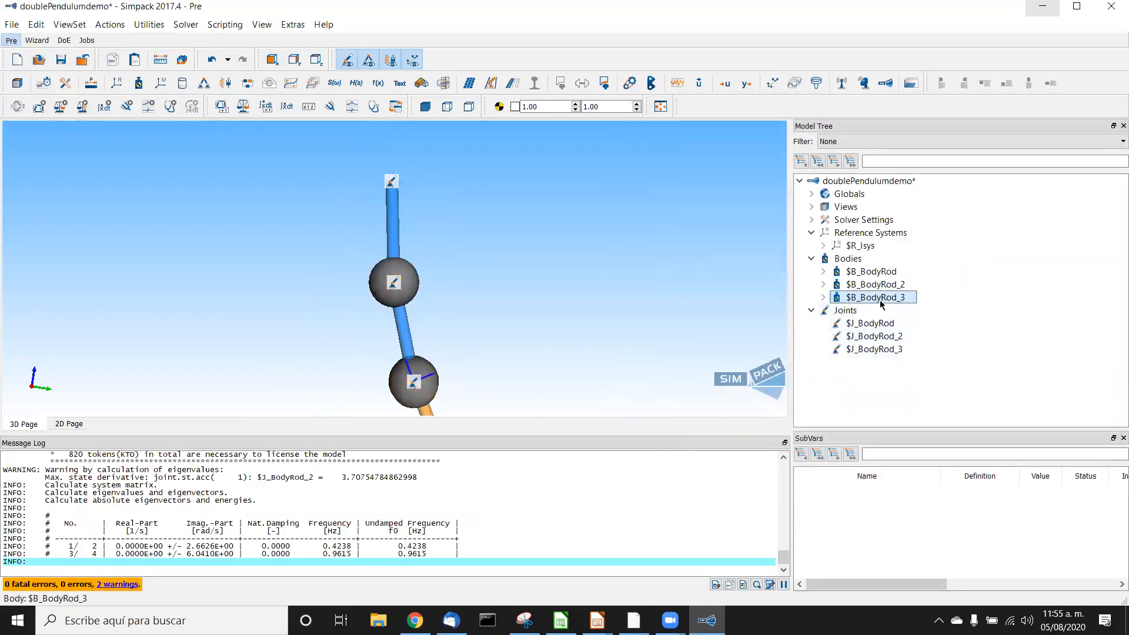
{"action": "key", "text": "ctrl+v"}
{"action": "double_click", "coordinate": [904, 311]}
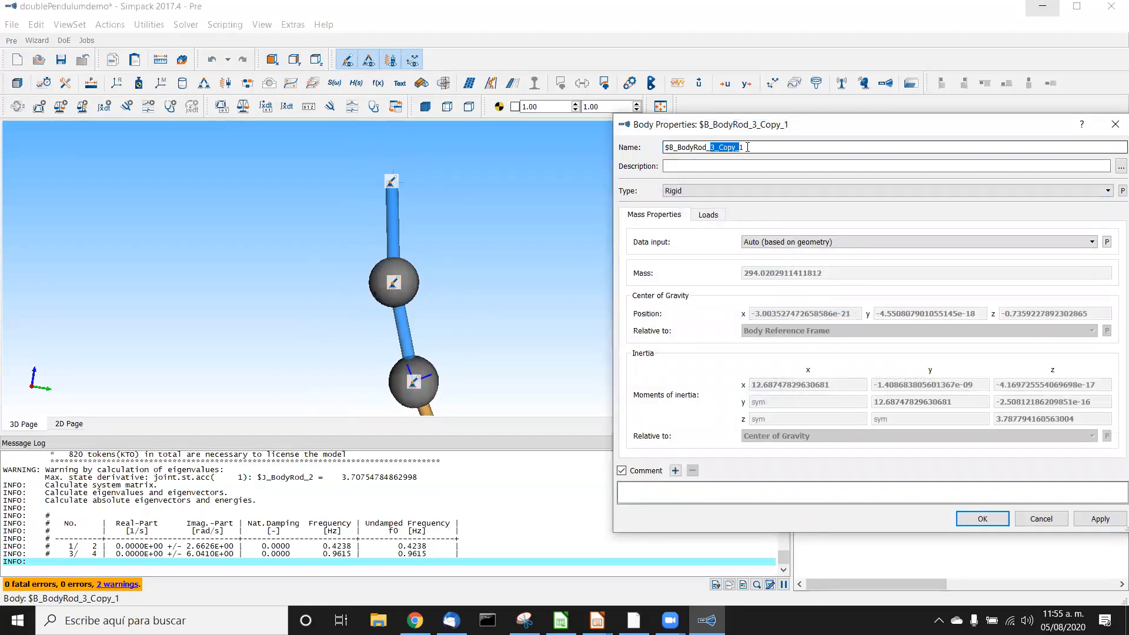
{"action": "type", "text": "4"}
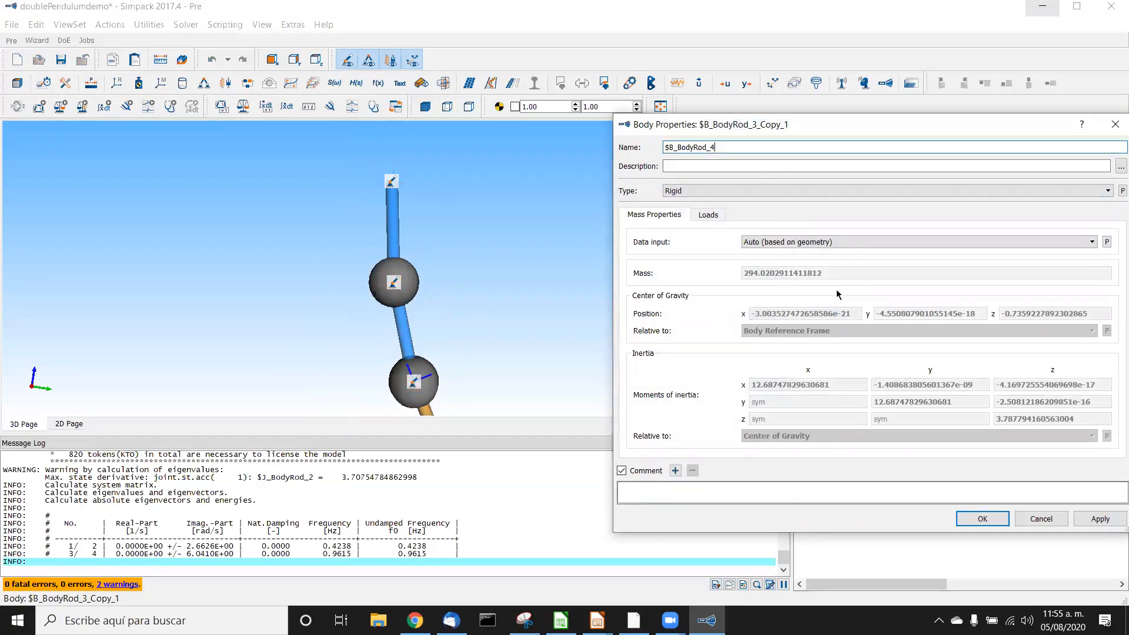
{"action": "left_click", "coordinate": [981, 519]}
Change the From Marker of joint $J_BodyRod_4 to $M_BodyRod_3_Bottom and accept the joint properties
{"action": "double_click", "coordinate": [874, 375]}
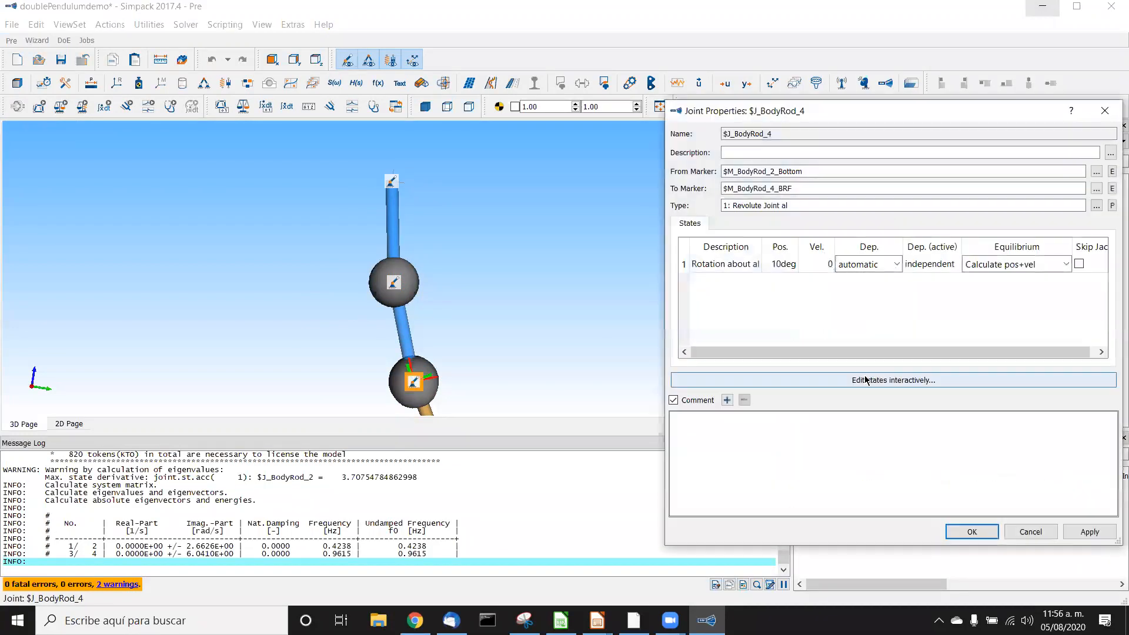
{"action": "left_click", "coordinate": [1097, 171]}
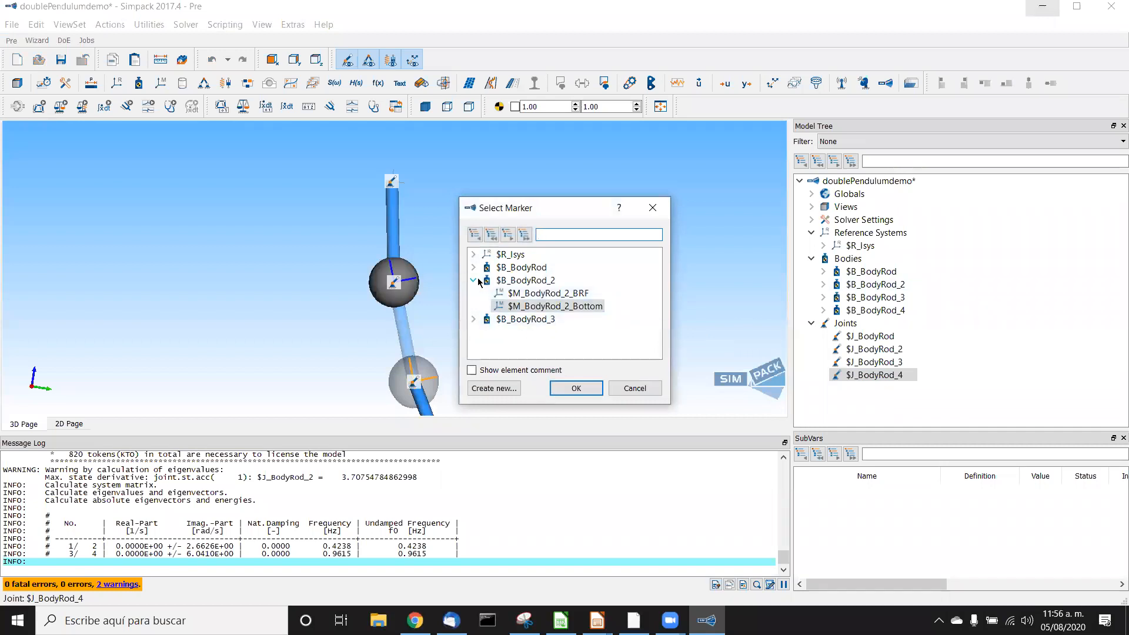
{"action": "left_click", "coordinate": [473, 280]}
{"action": "left_click", "coordinate": [474, 293]}
{"action": "left_click", "coordinate": [525, 320]}
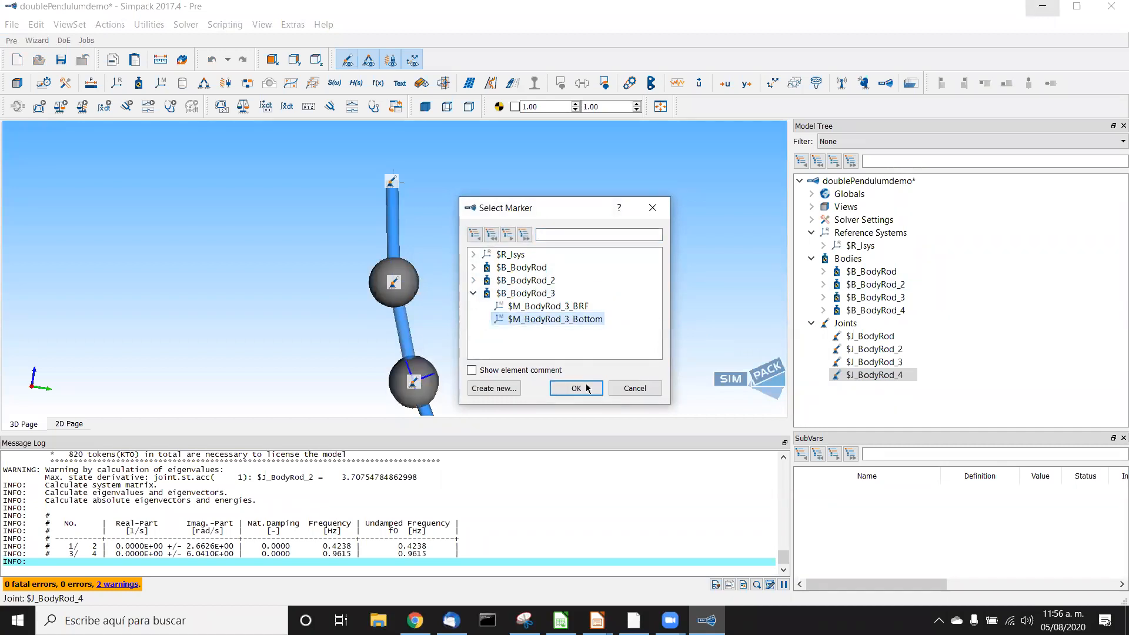
{"action": "left_click", "coordinate": [576, 388]}
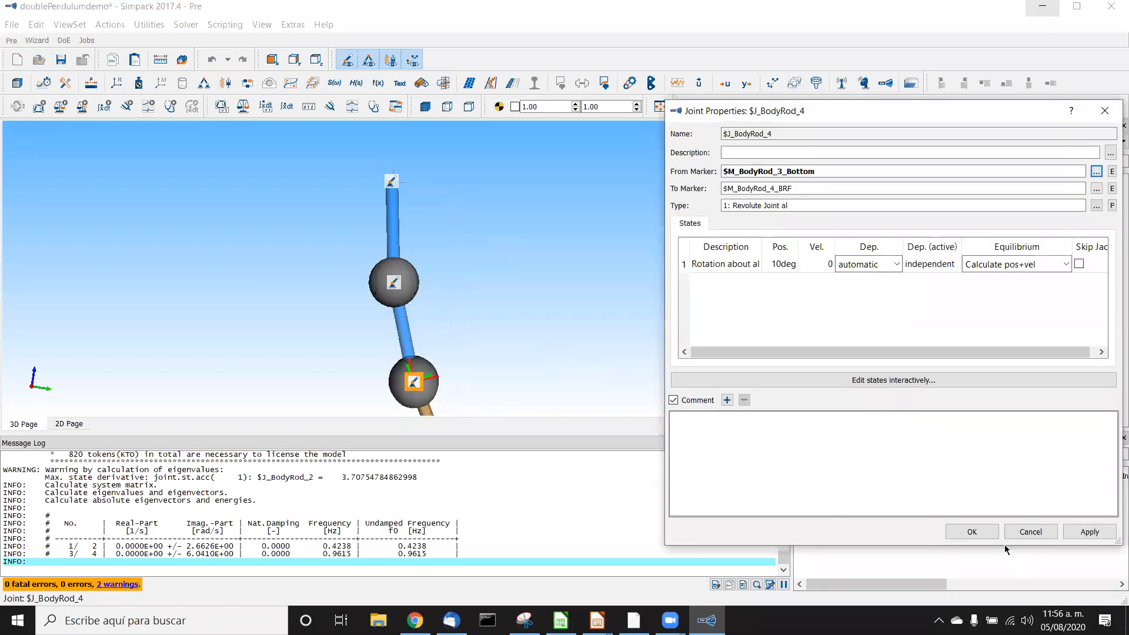
{"action": "left_click", "coordinate": [971, 531]}
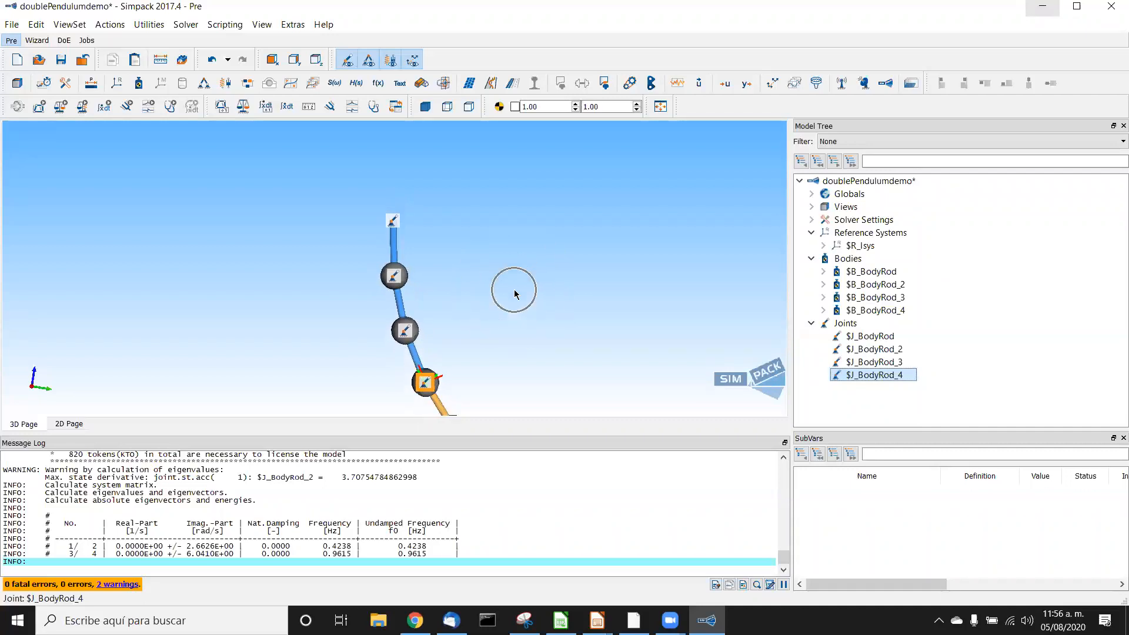
Set the initial rotation position of joint $J_BodyRod_4 to 30deg and apply the joint properties
{"action": "right_click", "coordinate": [500, 265]}
{"action": "left_click", "coordinate": [878, 376]}
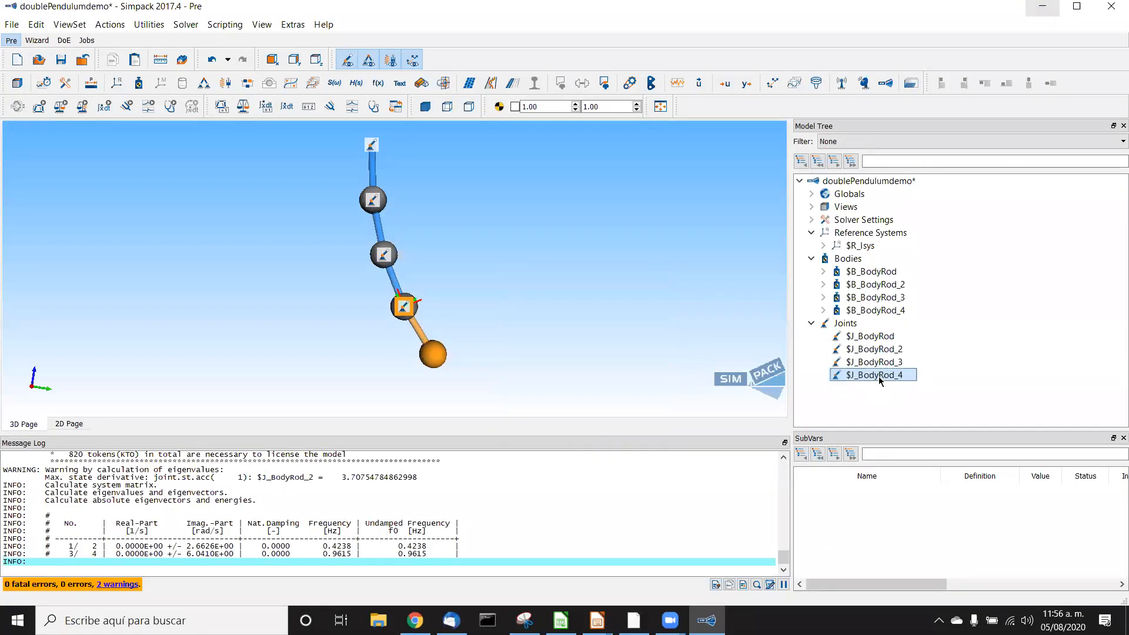
{"action": "double_click", "coordinate": [862, 376]}
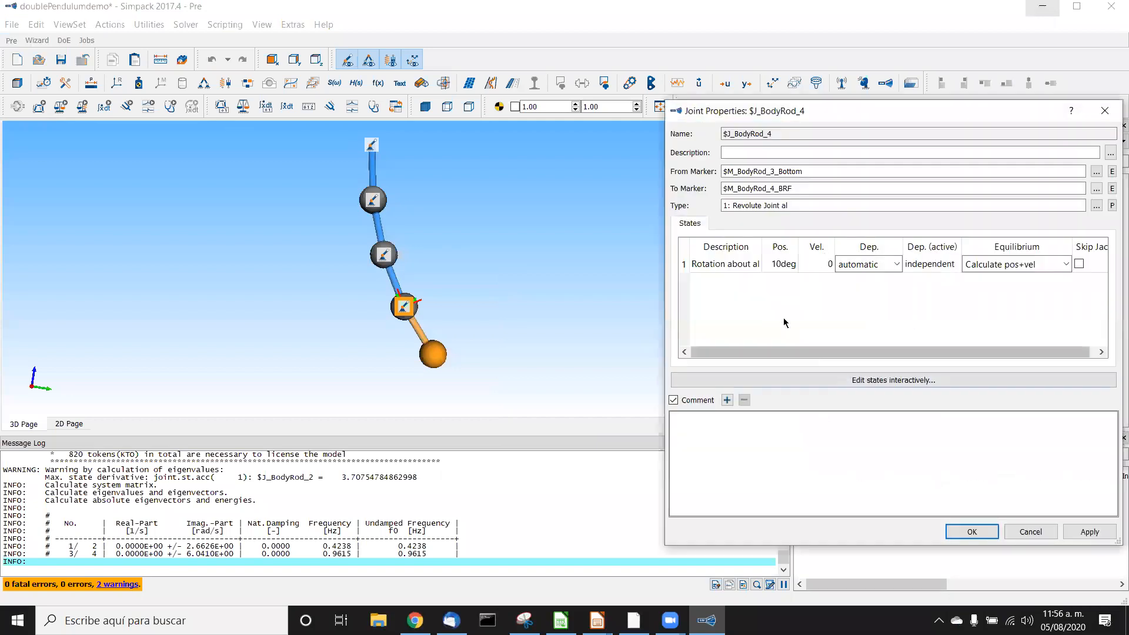
{"action": "double_click", "coordinate": [785, 265]}
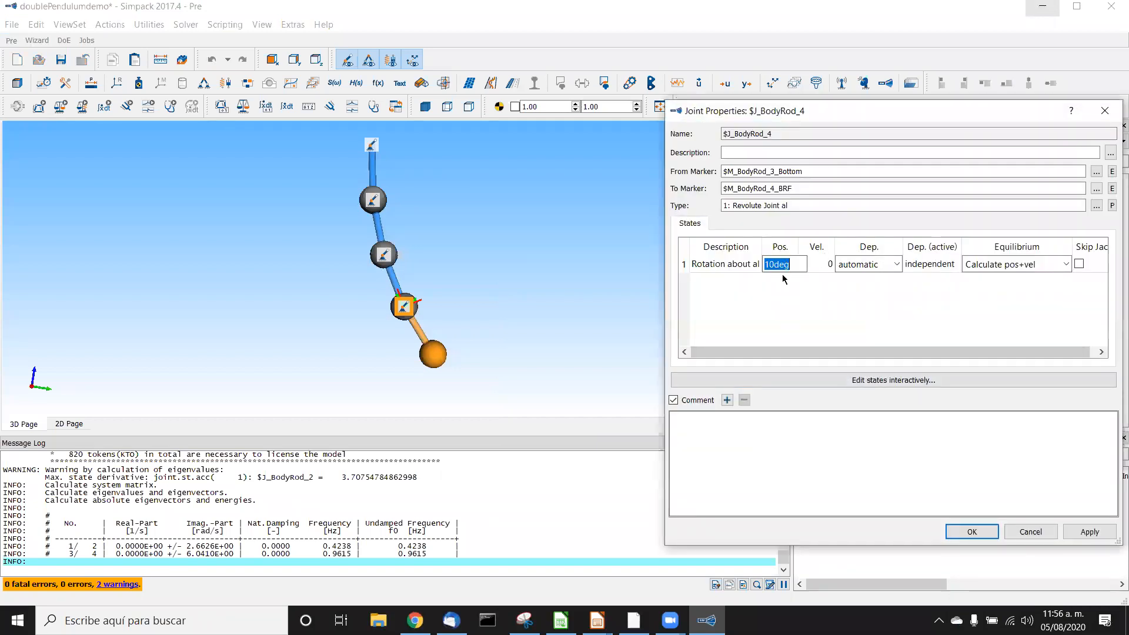
{"action": "type", "text": "30deg"}
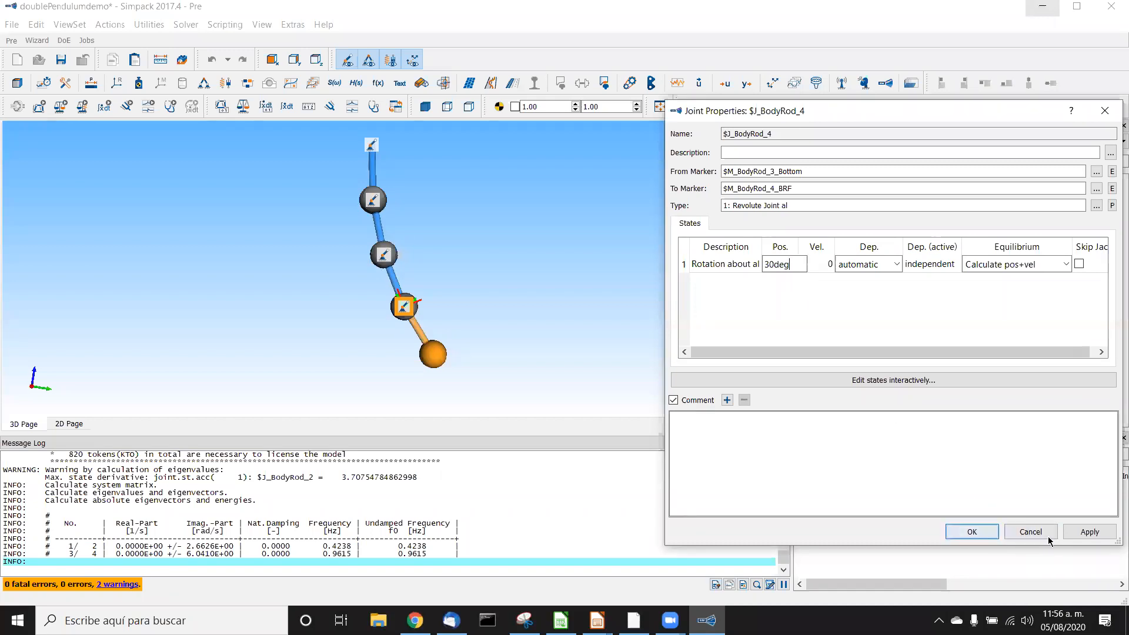
{"action": "left_click", "coordinate": [1087, 531]}
{"action": "left_click", "coordinate": [971, 532]}
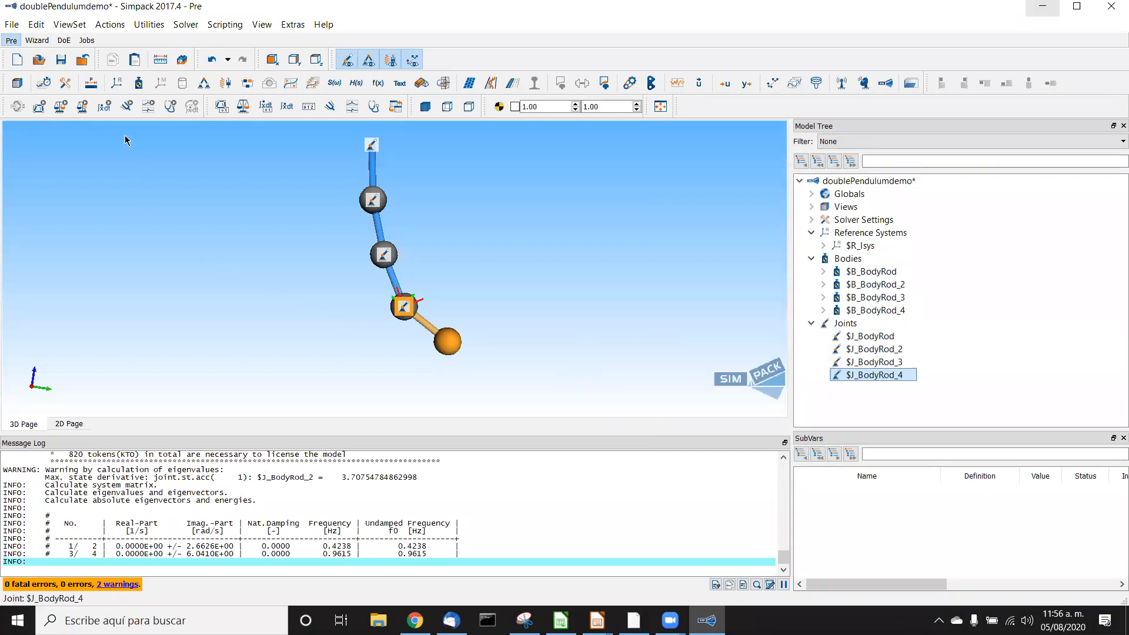
Run the online time integration of the four-rod pendulum to watch its motion, and close the integration
{"action": "left_click", "coordinate": [104, 105]}
{"action": "left_click", "coordinate": [867, 263]}
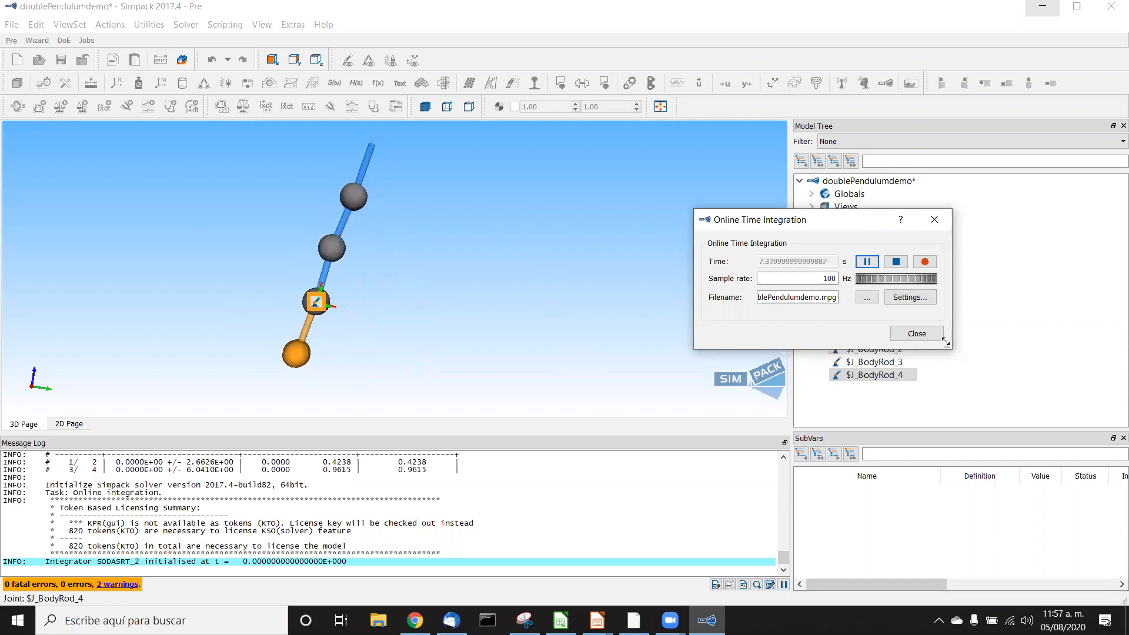
{"action": "left_click", "coordinate": [908, 335]}
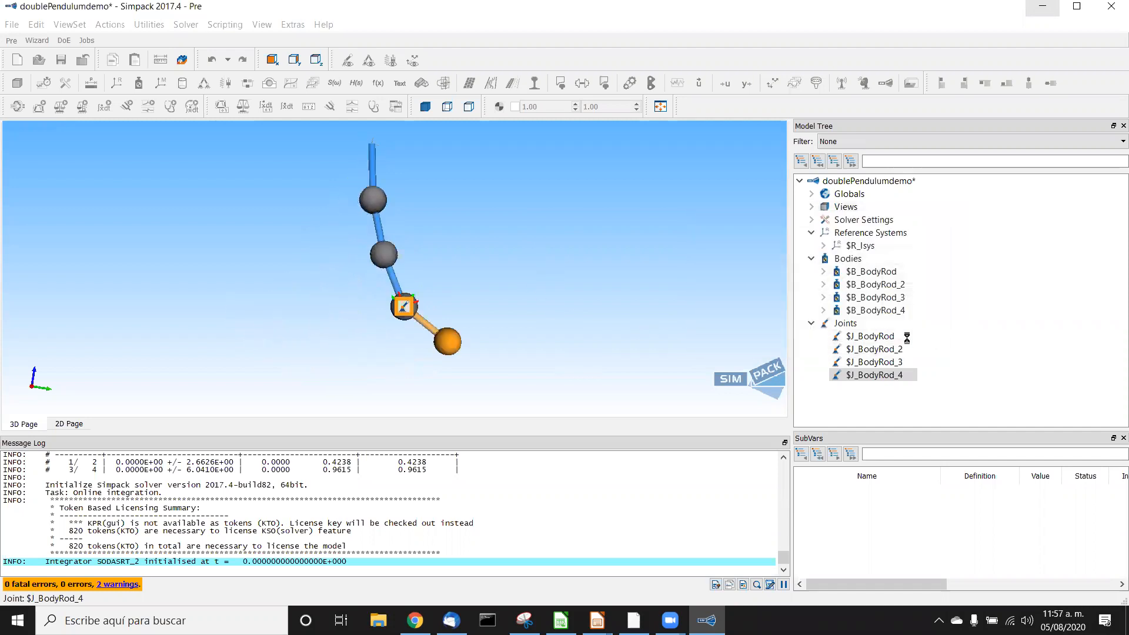
Calculate the four-rod pendulum's eigenvalues and animate mode pair 1/2, with the results dialog moved clear of the model
{"action": "left_click", "coordinate": [126, 106]}
{"action": "left_click", "coordinate": [702, 252]}
{"action": "left_click_drag", "start_coordinate": [767, 224], "coordinate": [867, 112]}
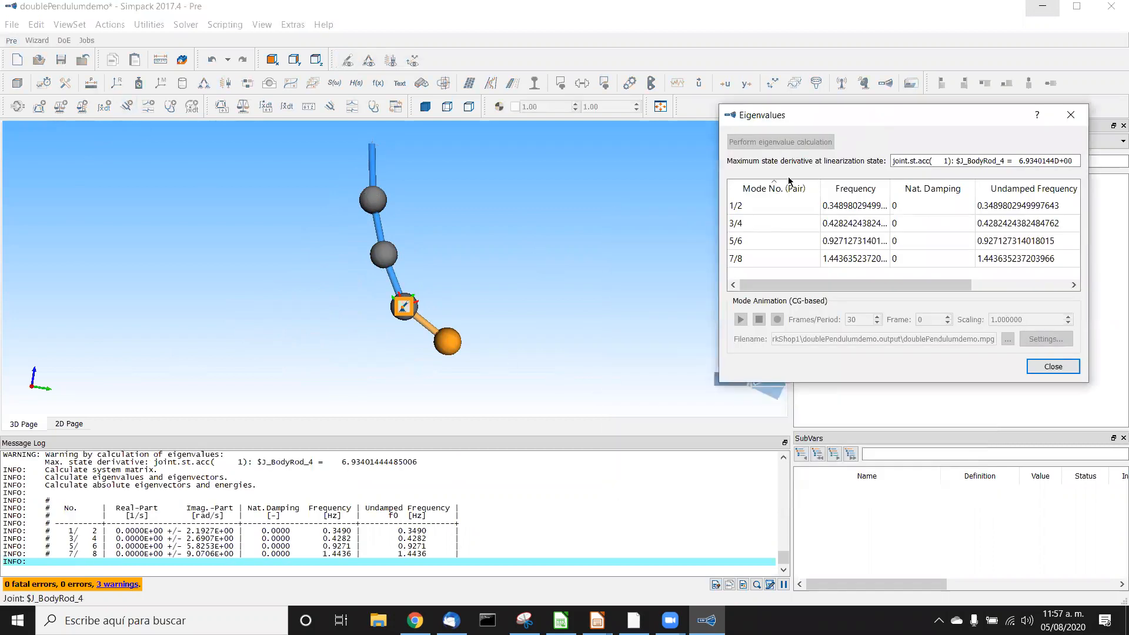
{"action": "left_click", "coordinate": [758, 207]}
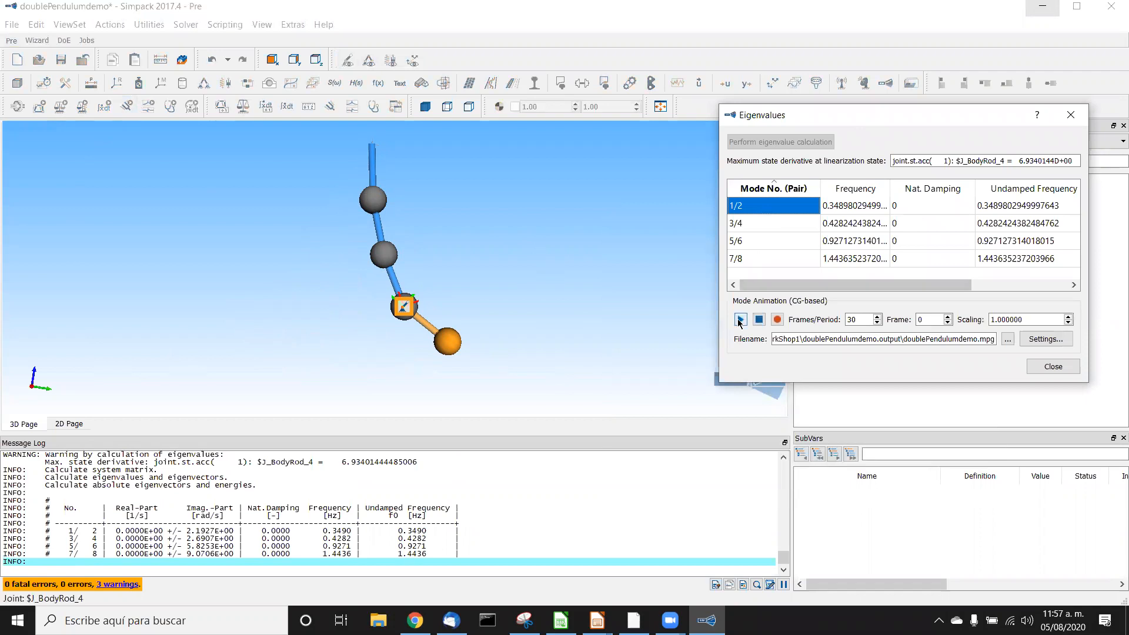
{"action": "left_click", "coordinate": [740, 321]}
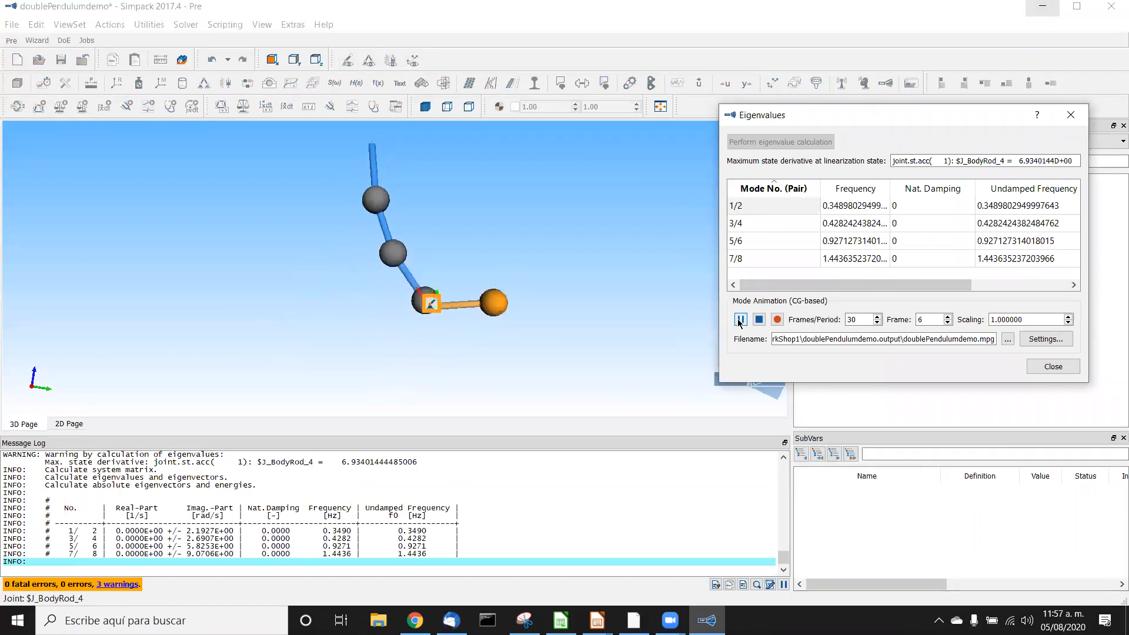
Animate mode pairs 3/4, 5/6 and 7/8 of the four-rod pendulum and close the eigenvalue results
{"action": "left_click", "coordinate": [747, 224]}
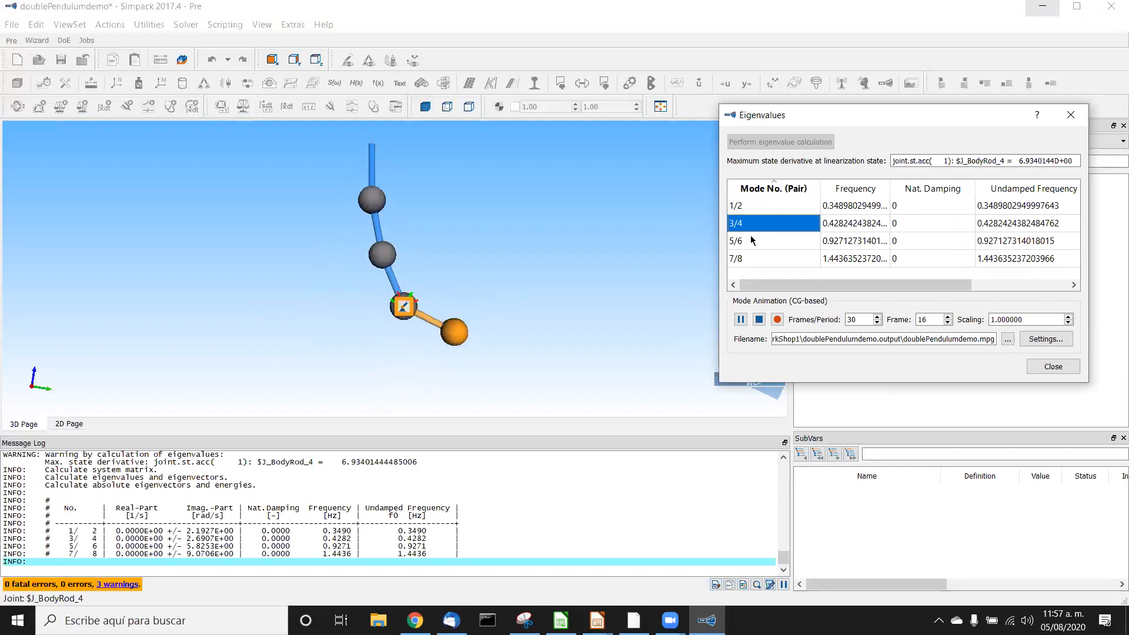
{"action": "left_click", "coordinate": [750, 235]}
{"action": "left_click", "coordinate": [755, 263]}
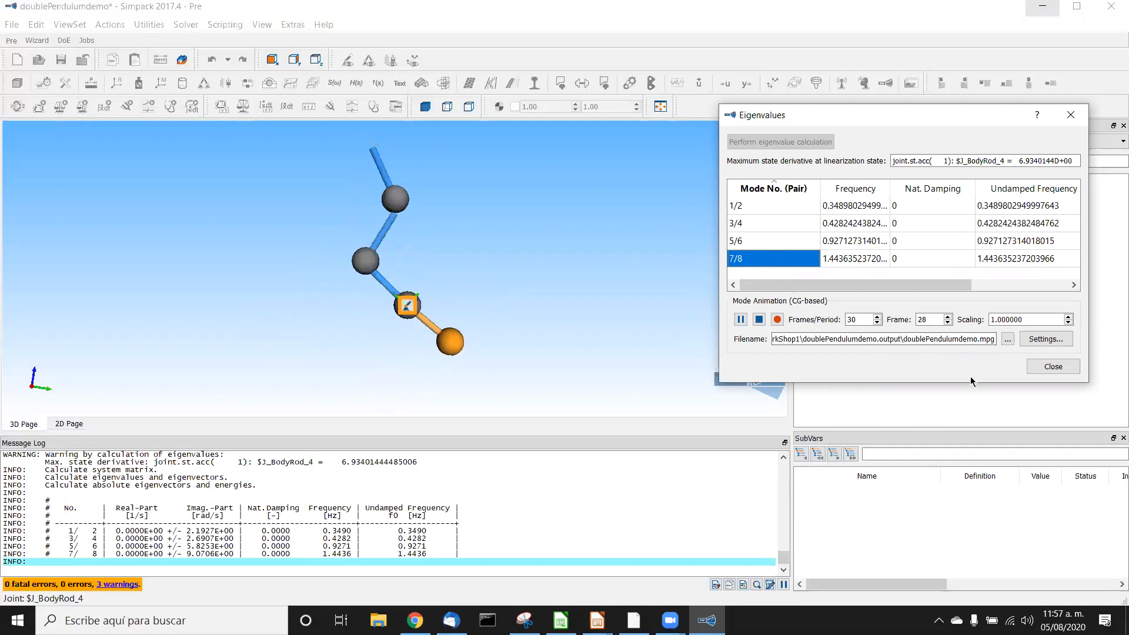
{"action": "left_click", "coordinate": [1052, 367]}
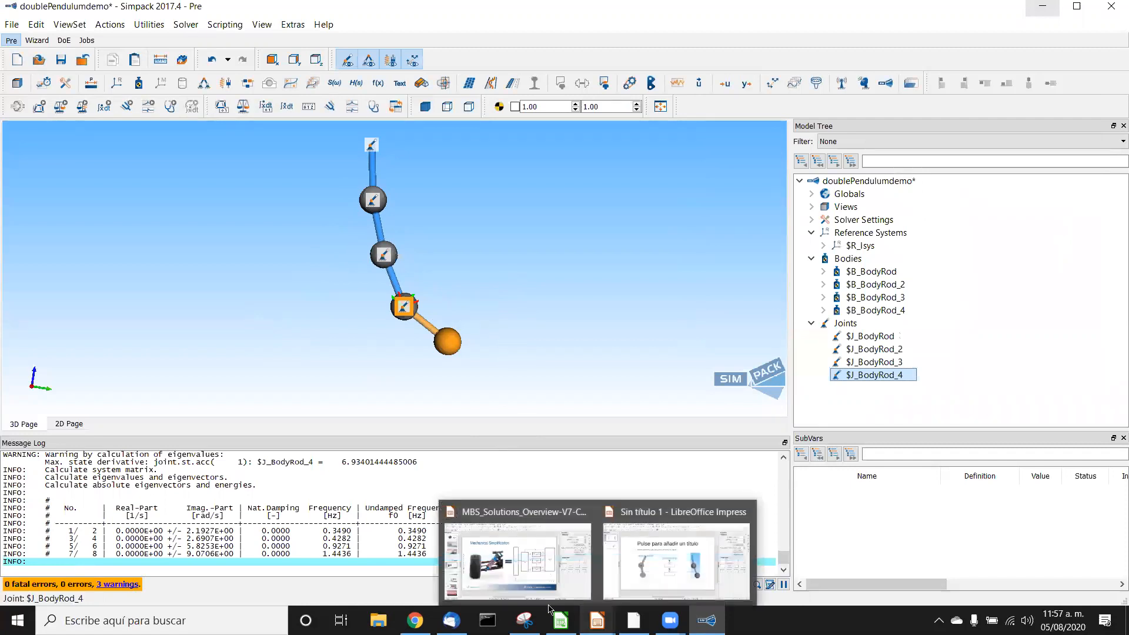
Switch to the MBS Solutions Overview presentation in Chrome, view slide 4 and its engine video, browse the remaining slides, and return to Simpack
{"action": "left_click", "coordinate": [415, 620]}
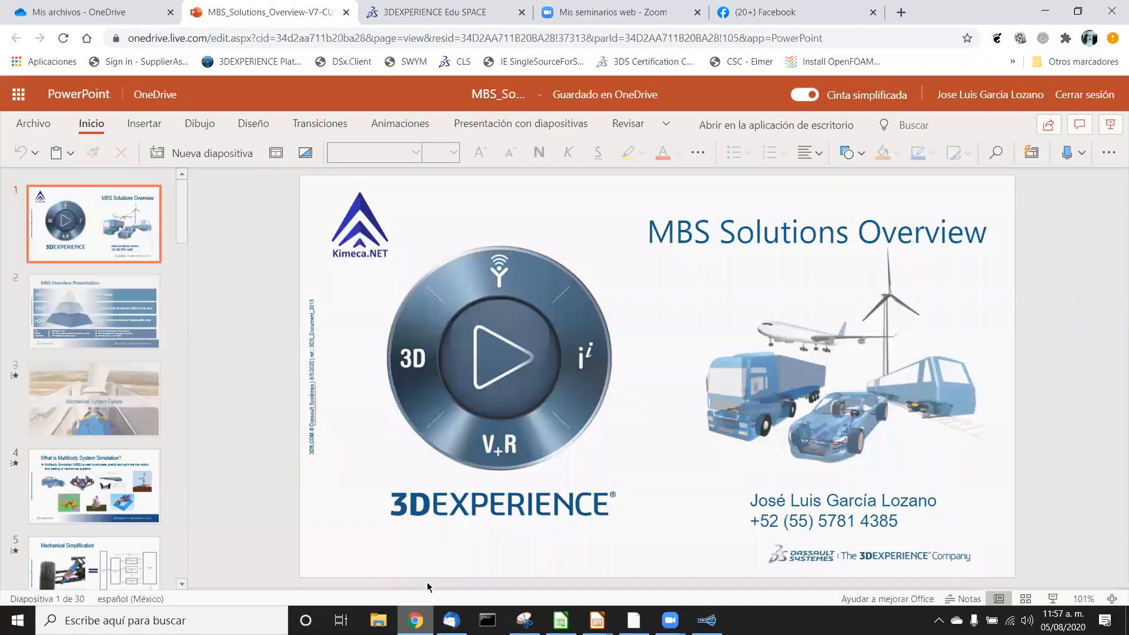
{"action": "left_click", "coordinate": [131, 498]}
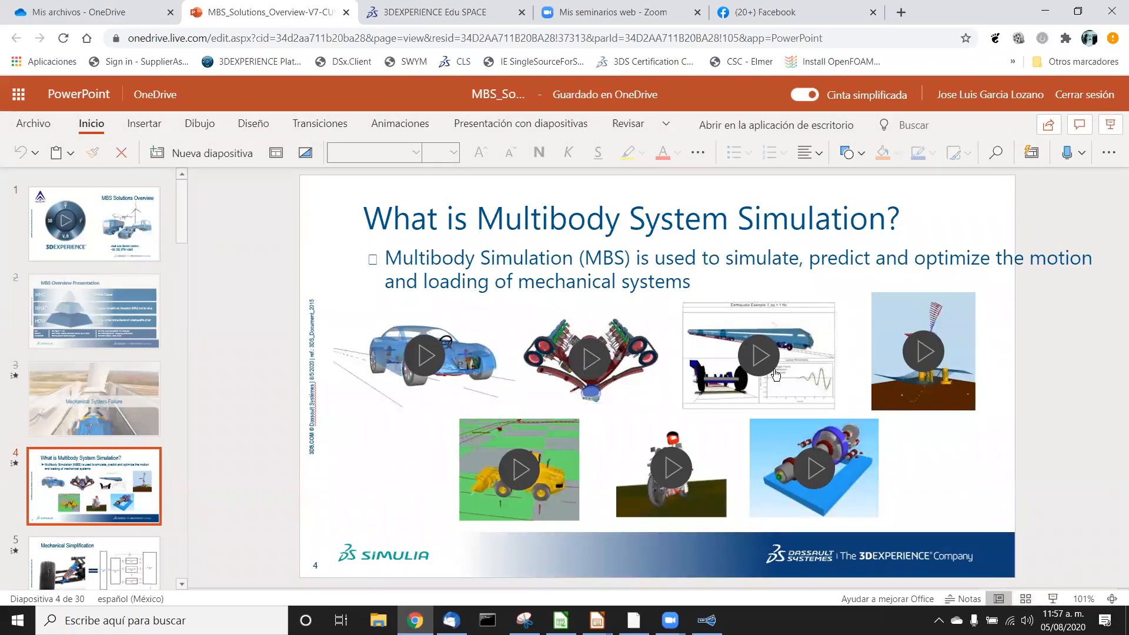
{"action": "left_click", "coordinate": [592, 365]}
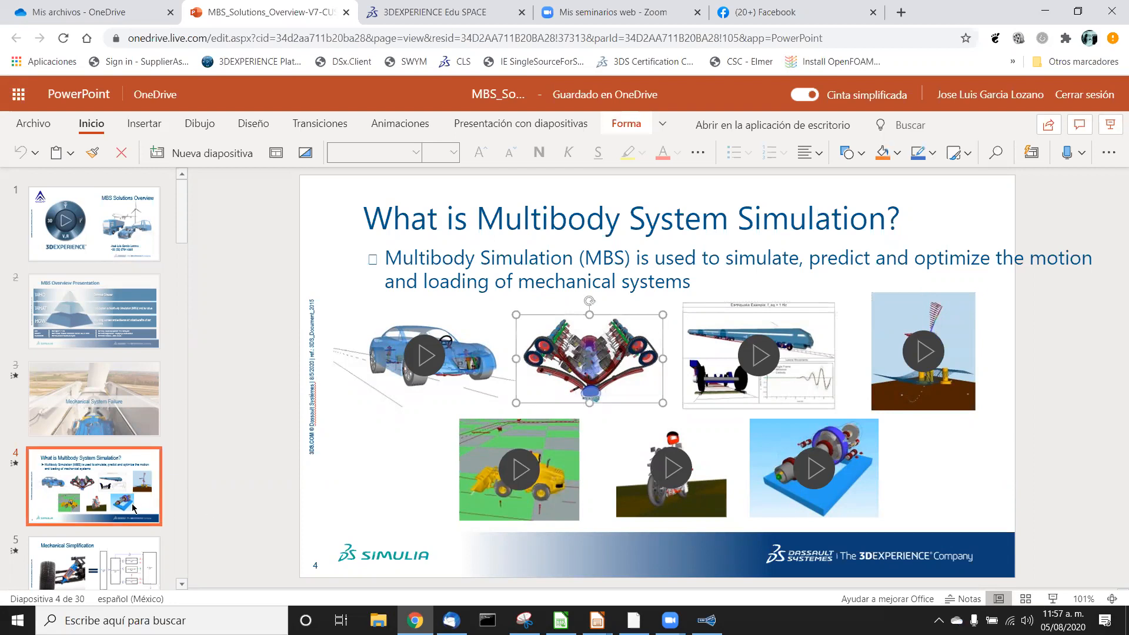
{"action": "scroll", "coordinate": [133, 509], "scroll_direction": "down", "scroll_amount": 10}
{"action": "scroll", "coordinate": [133, 509], "scroll_direction": "down", "scroll_amount": 3}
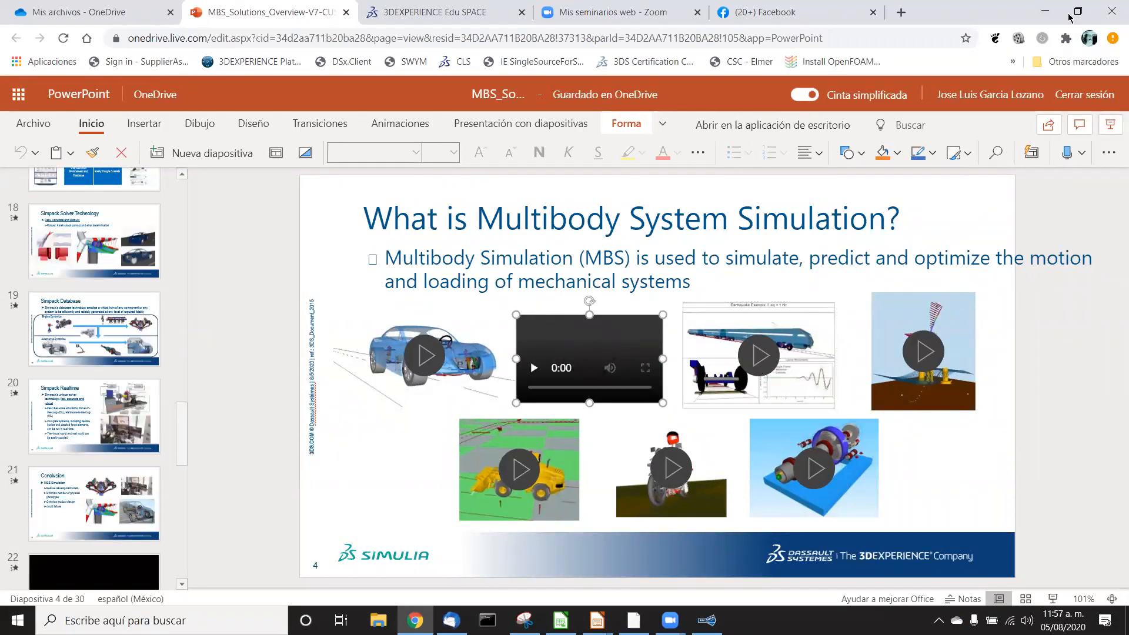
{"action": "left_click", "coordinate": [1045, 10]}
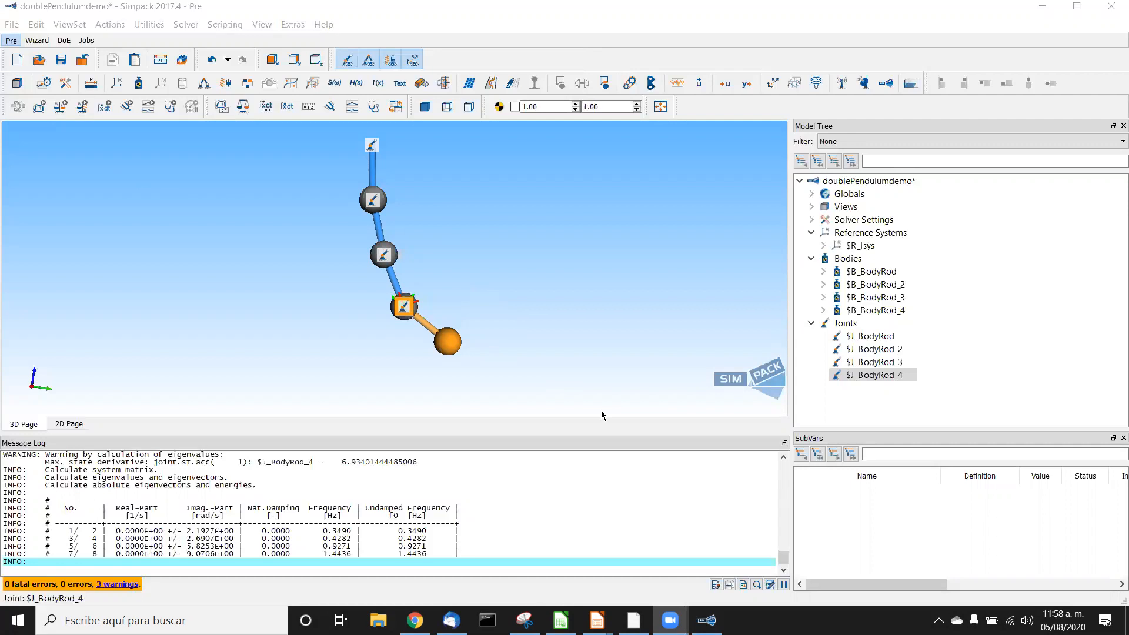
Set the initial rotation position of joint $J_BodyRod to 30 without a unit and accept the joint properties
{"action": "left_click", "coordinate": [984, 16]}
{"action": "double_click", "coordinate": [882, 337]}
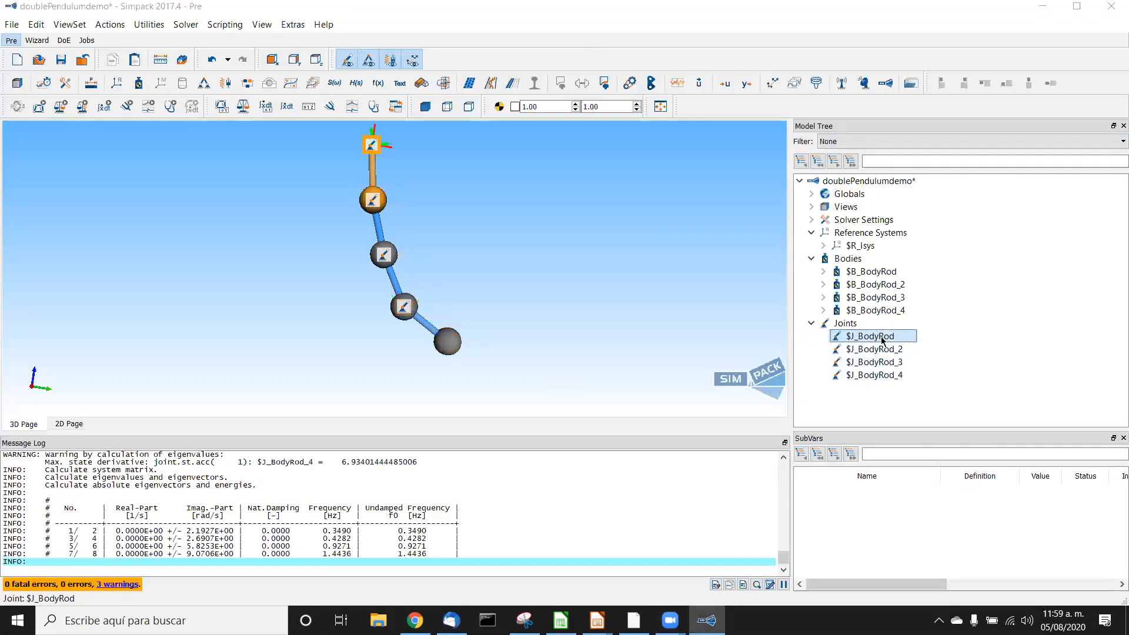
{"action": "left_click", "coordinate": [781, 267]}
{"action": "double_click", "coordinate": [782, 267]}
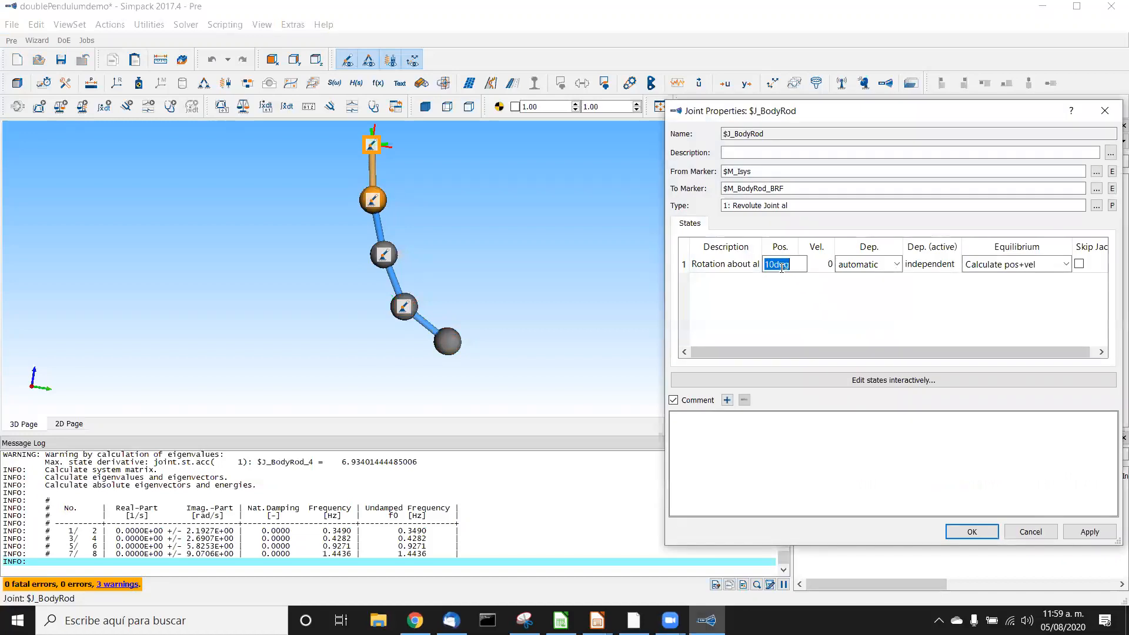
{"action": "type", "text": "30"}
{"action": "left_click", "coordinate": [974, 531]}
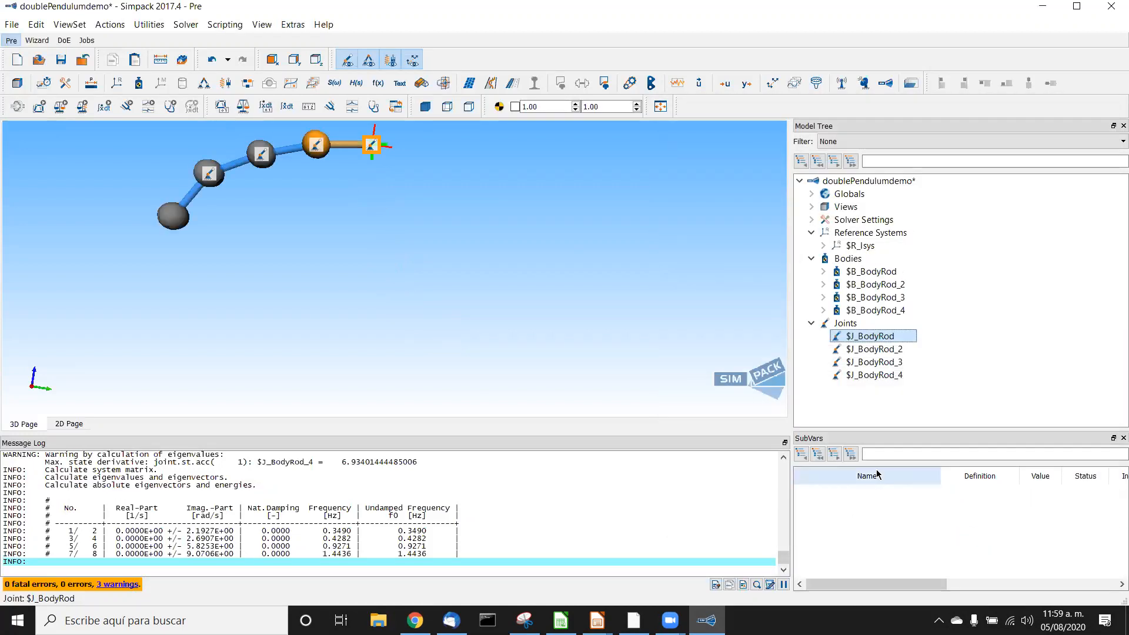
Set the initial rotation position of joint $J_BodyRod to 30deg and accept the joint properties
{"action": "double_click", "coordinate": [871, 336]}
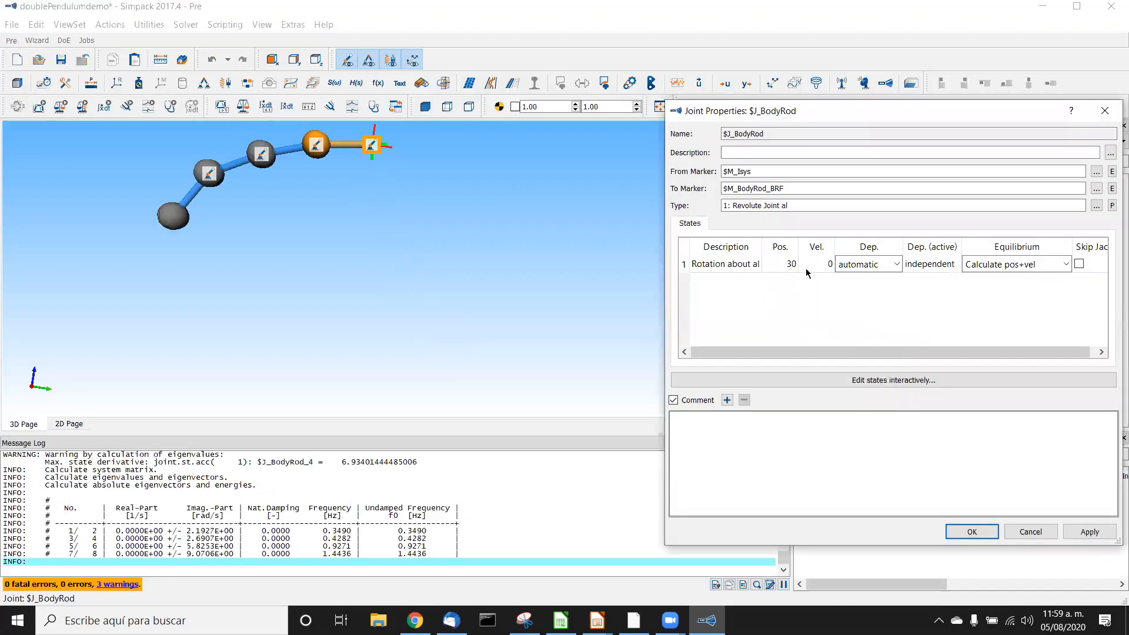
{"action": "double_click", "coordinate": [788, 264]}
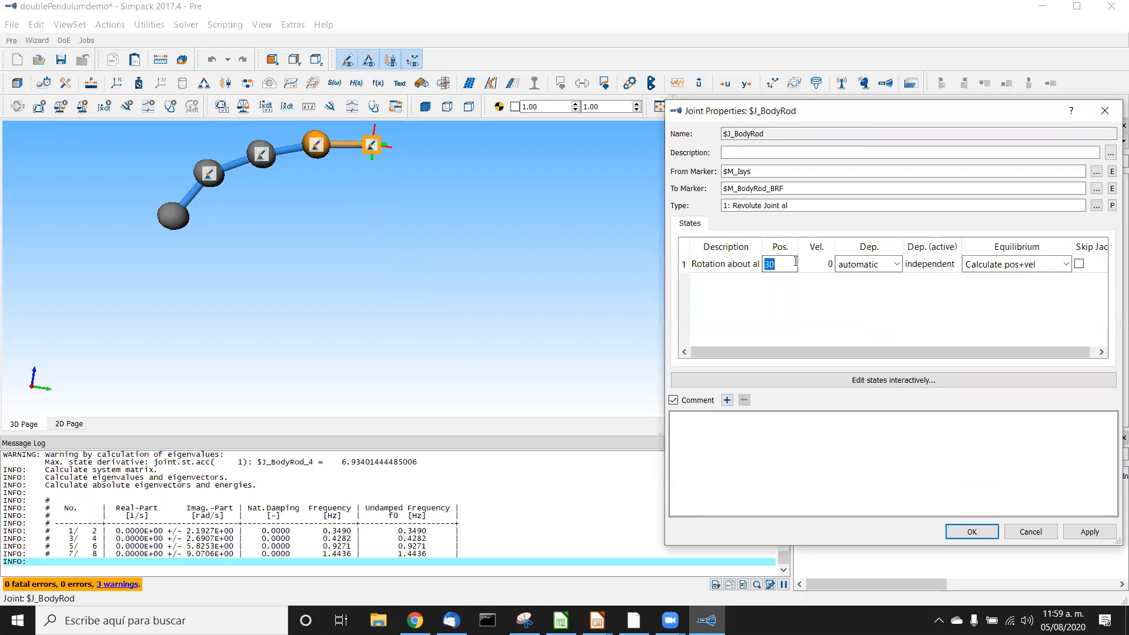
{"action": "type", "text": "30deg"}
{"action": "left_click", "coordinate": [970, 531]}
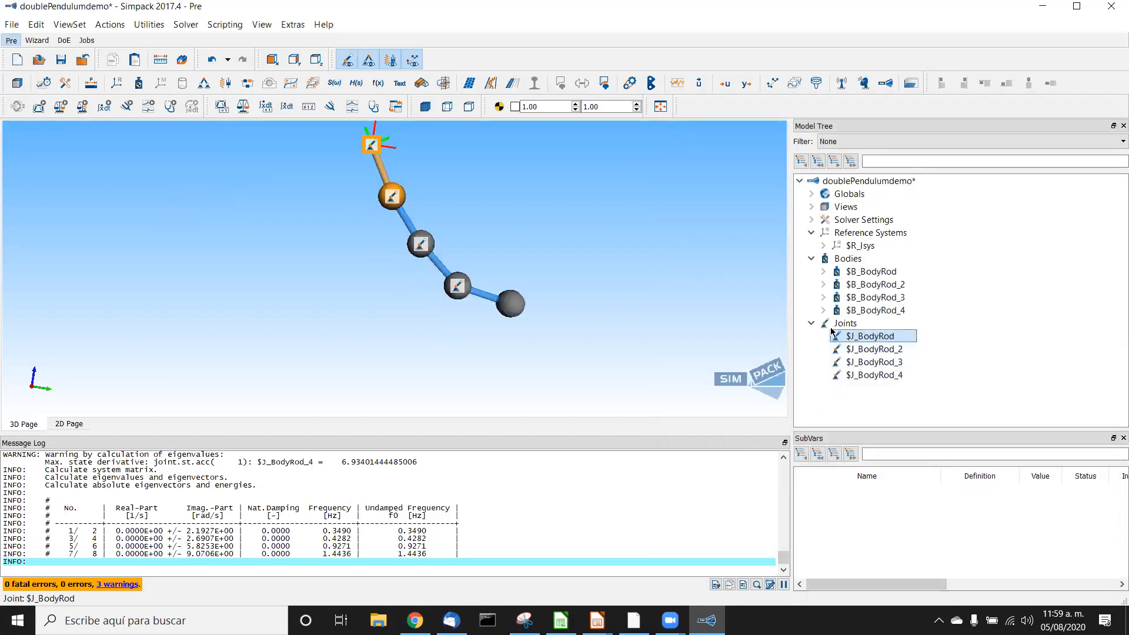
Set the initial rotation position of joint $J_BodyRod_2 to 30deg and accept the joint properties
{"action": "double_click", "coordinate": [875, 350]}
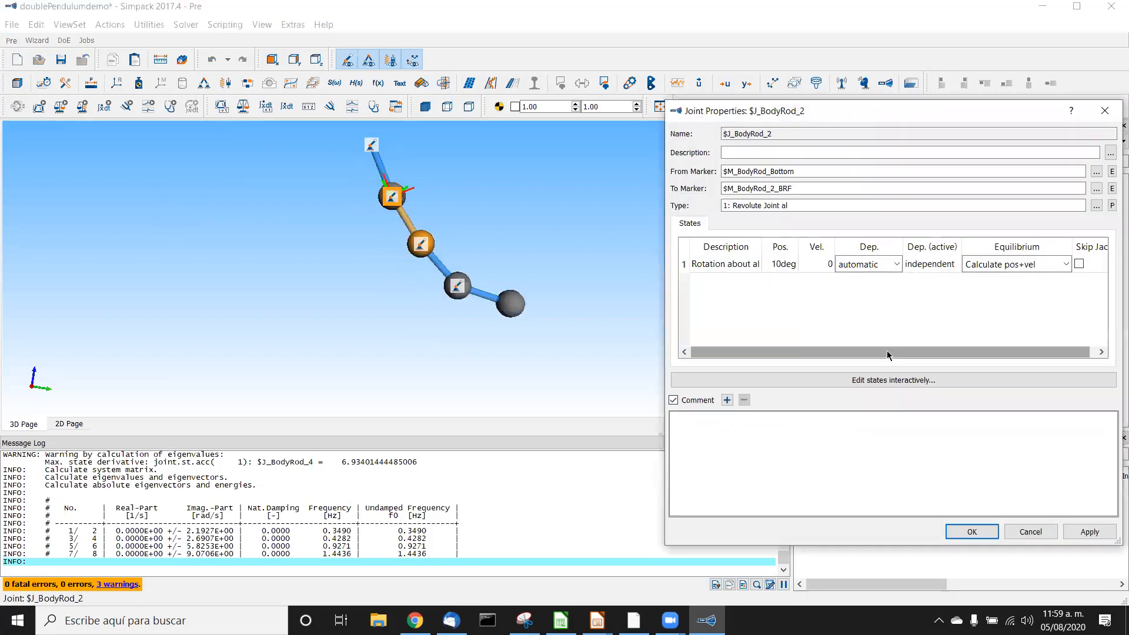
{"action": "double_click", "coordinate": [788, 271]}
{"action": "key", "text": "BackSpace"}
{"action": "type", "text": "3"}
{"action": "left_click", "coordinate": [970, 532]}
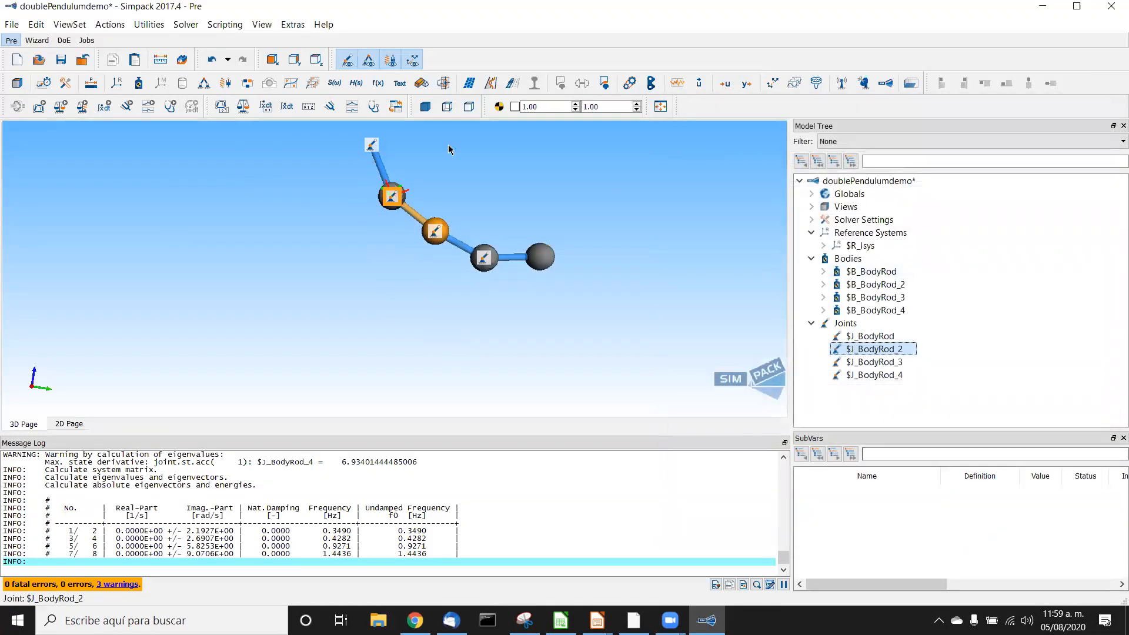
Run the online time integration of the four-rod pendulum from its new initial joint angles
{"action": "left_click", "coordinate": [104, 109]}
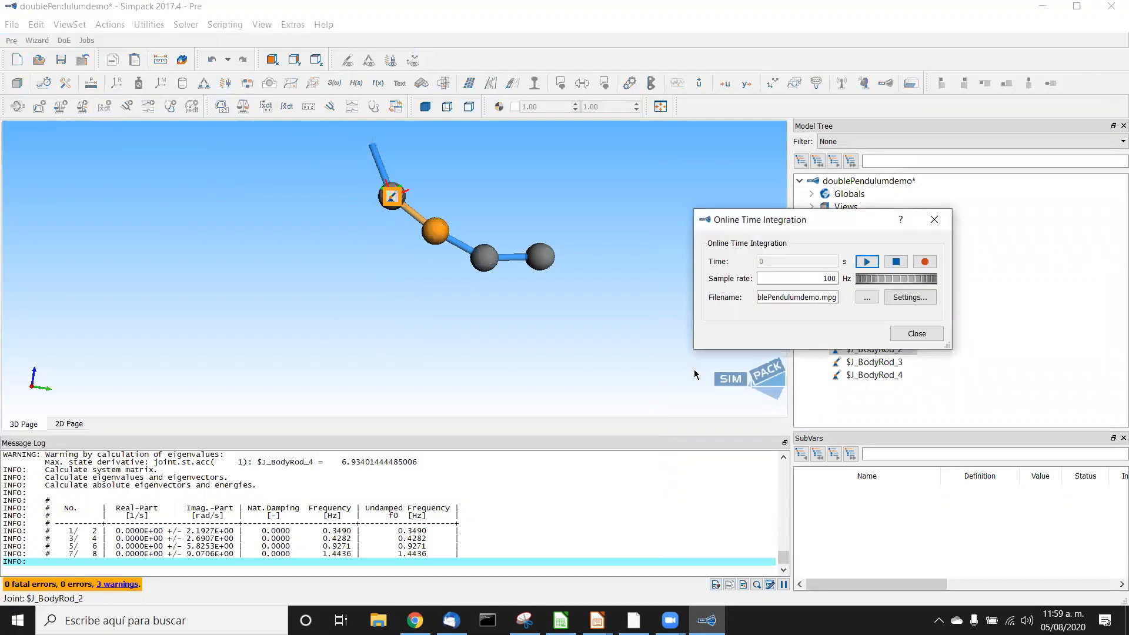
{"action": "left_click", "coordinate": [869, 262]}
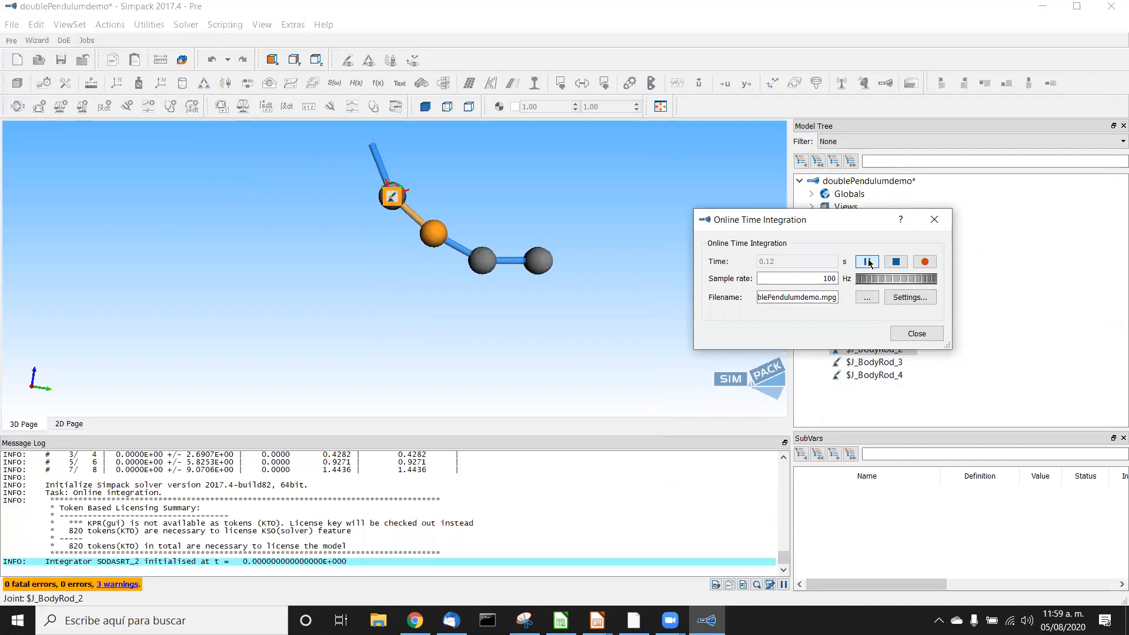